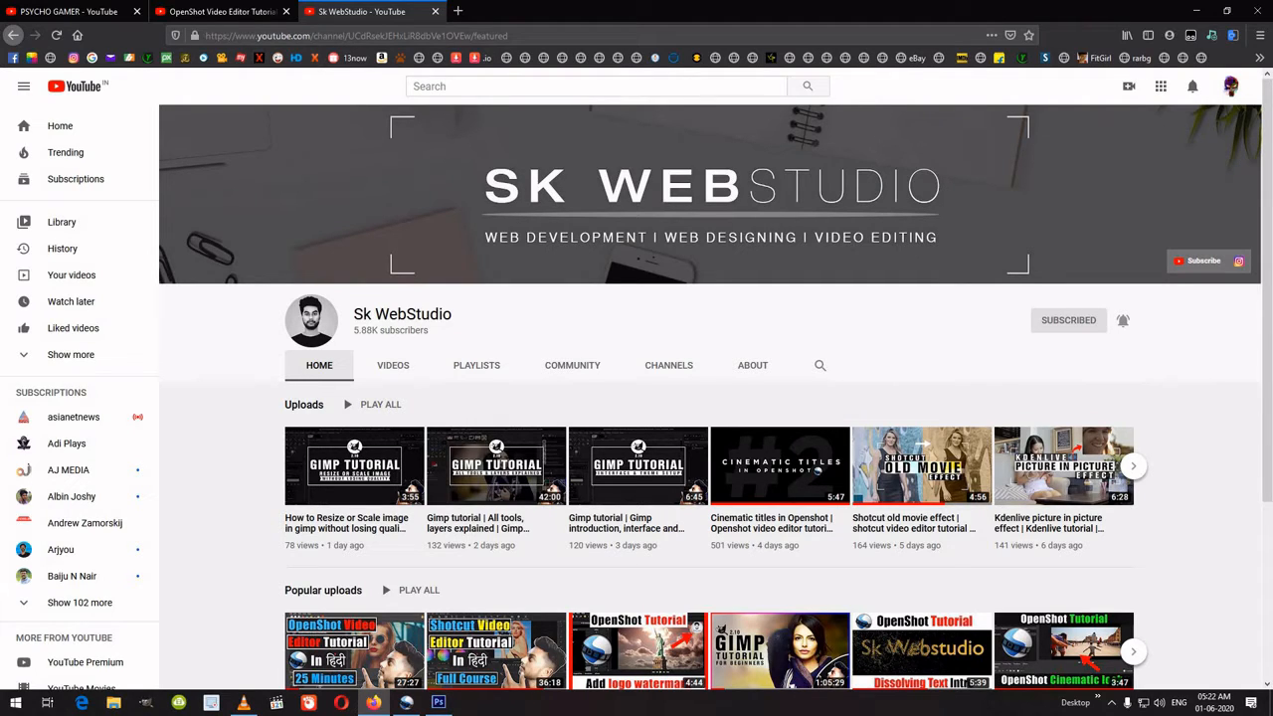
View the OpenShot Video Editor Tutorial playlist and return to the Sk WebStudio channel page.
{"action": "left_click", "coordinate": [219, 11]}
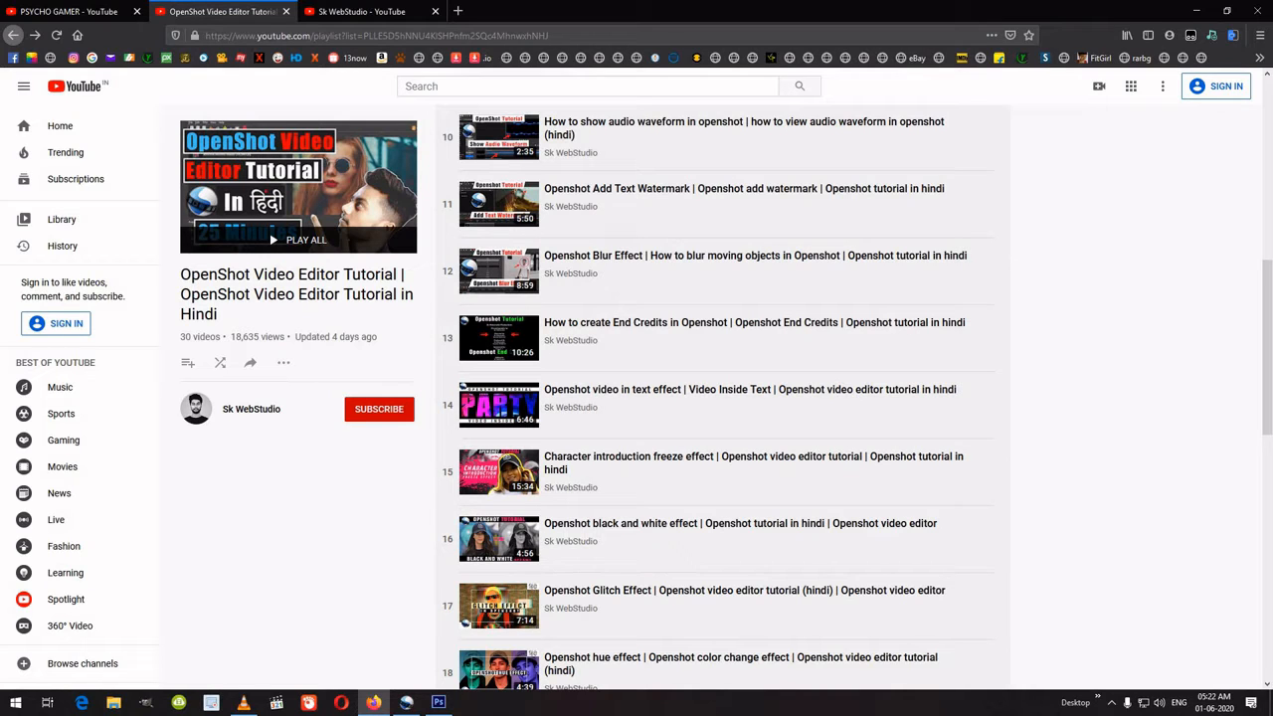
{"action": "key", "text": "ctrl+Tab"}
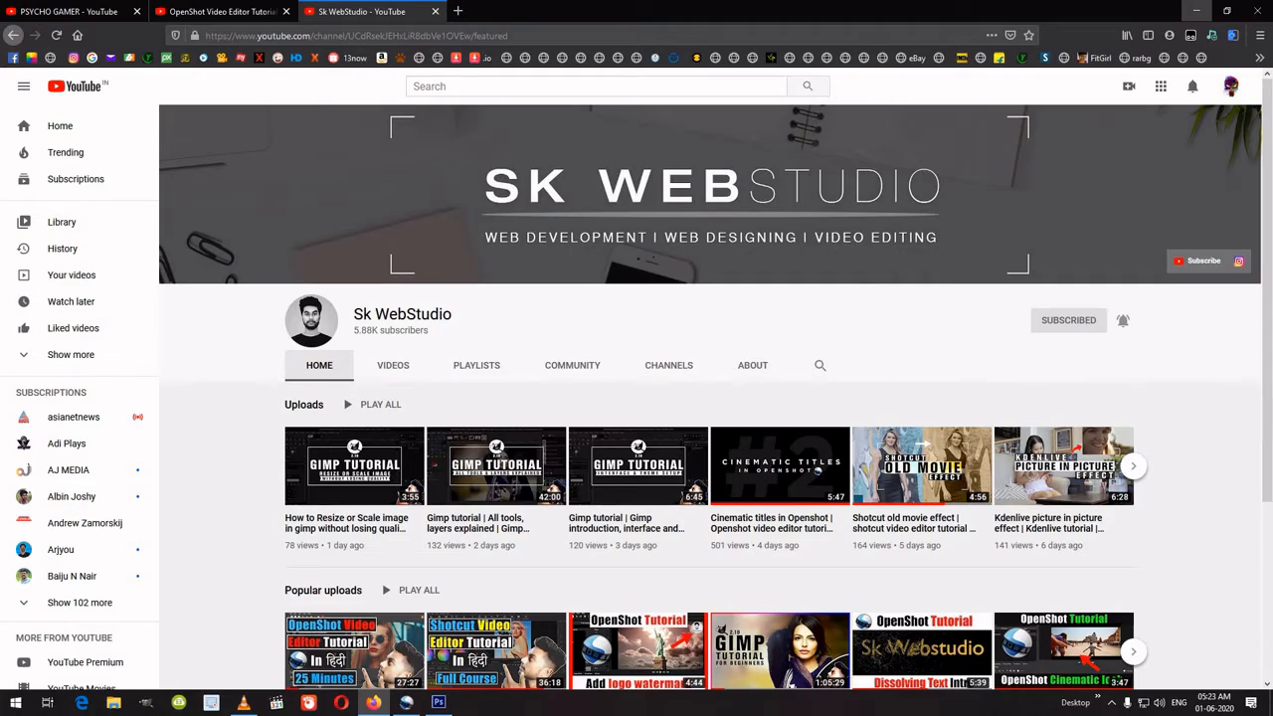
Minimize the browser and switch to Photoshop.
{"action": "left_click", "coordinate": [1197, 10]}
{"action": "left_click", "coordinate": [1200, 9]}
{"action": "left_click", "coordinate": [438, 703]}
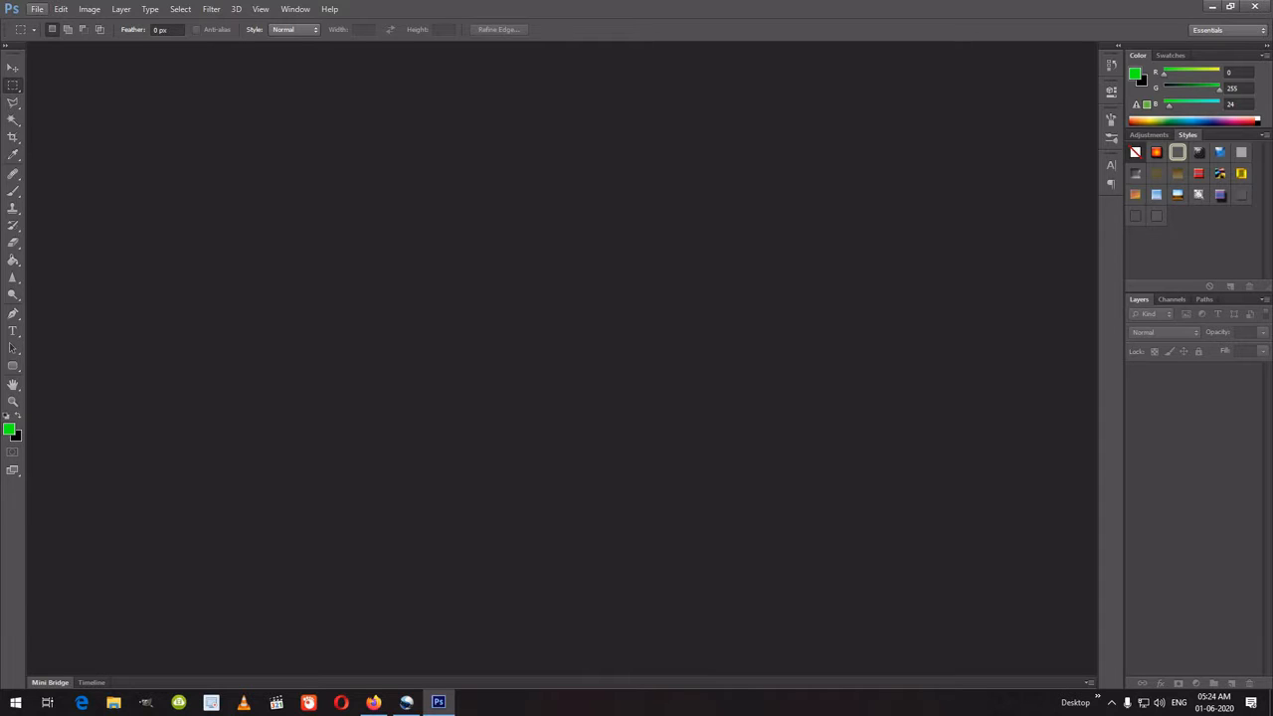
Create a new landscape document from the International Paper A4 preset, with width 297 mm and height 210 mm.
{"action": "left_click", "coordinate": [36, 9]}
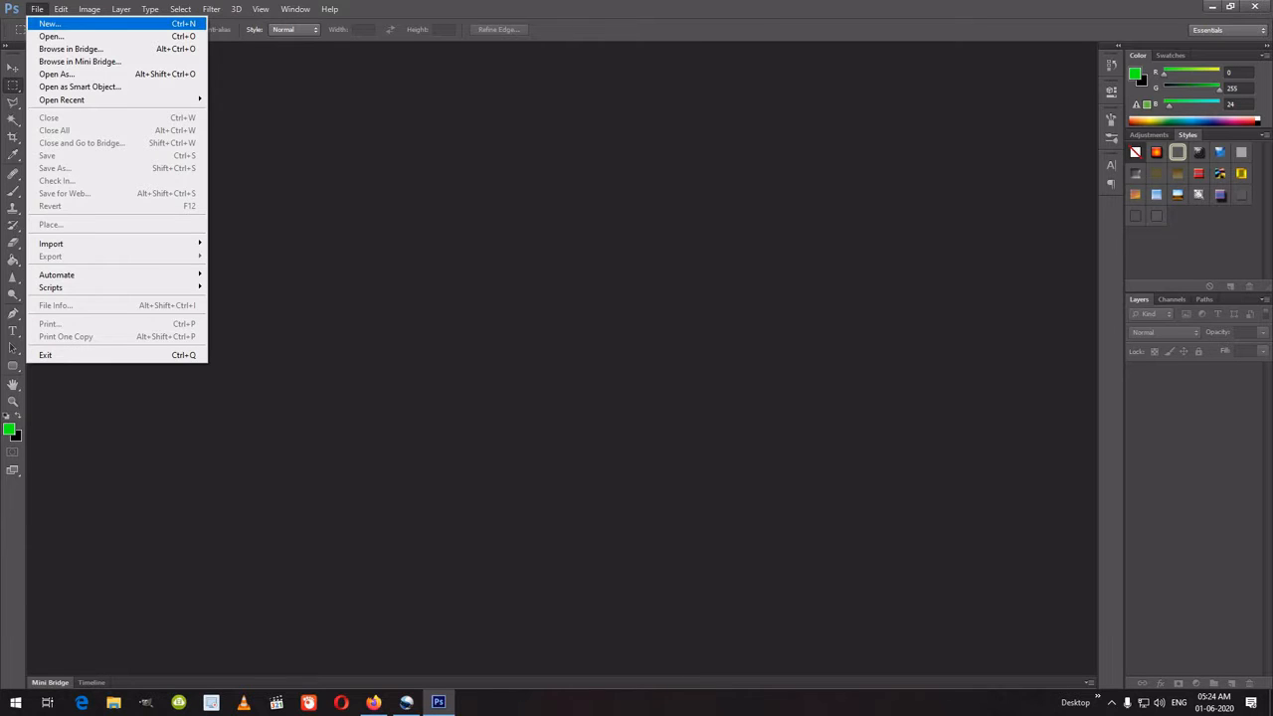
{"action": "left_click", "coordinate": [49, 23]}
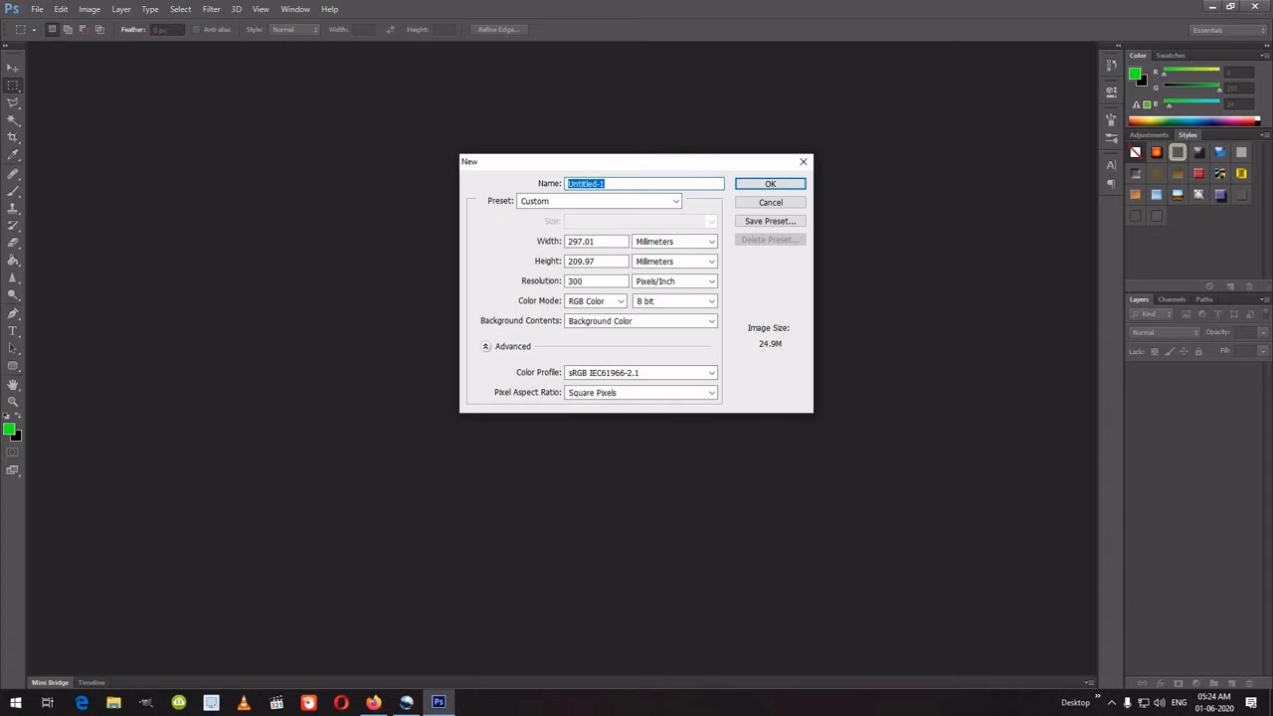
{"action": "left_click", "coordinate": [598, 200]}
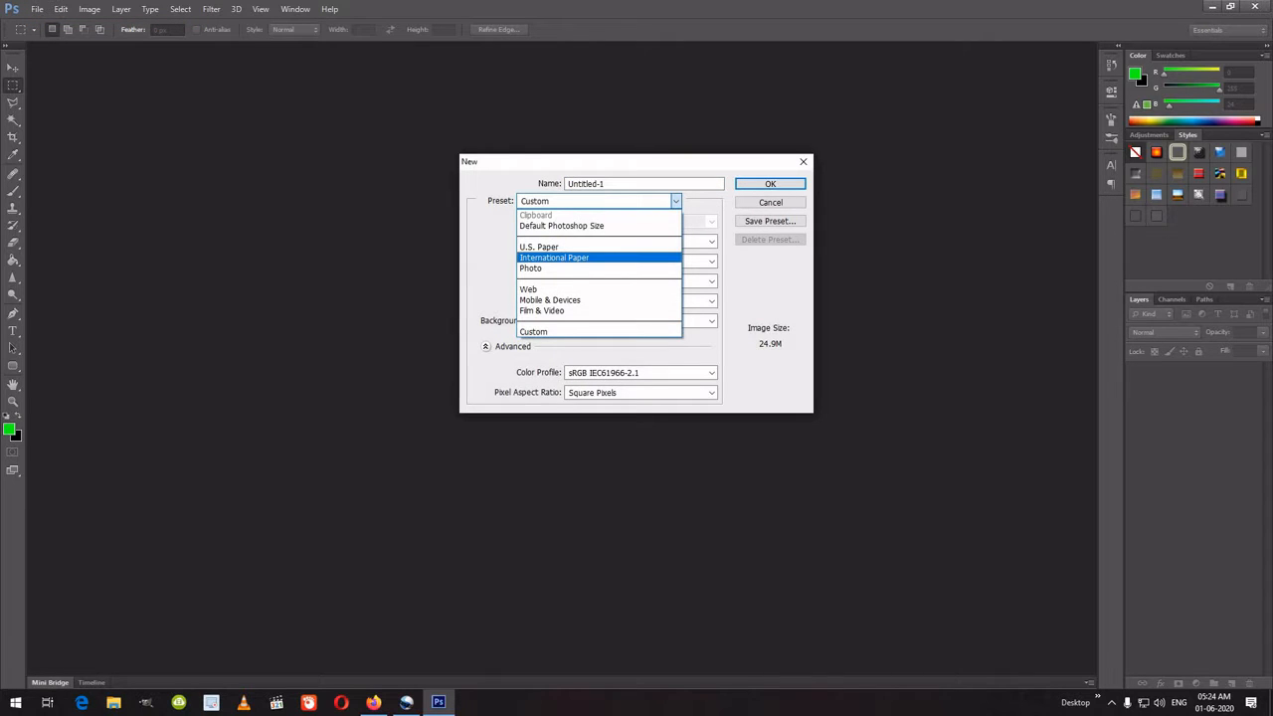
{"action": "left_click", "coordinate": [595, 258]}
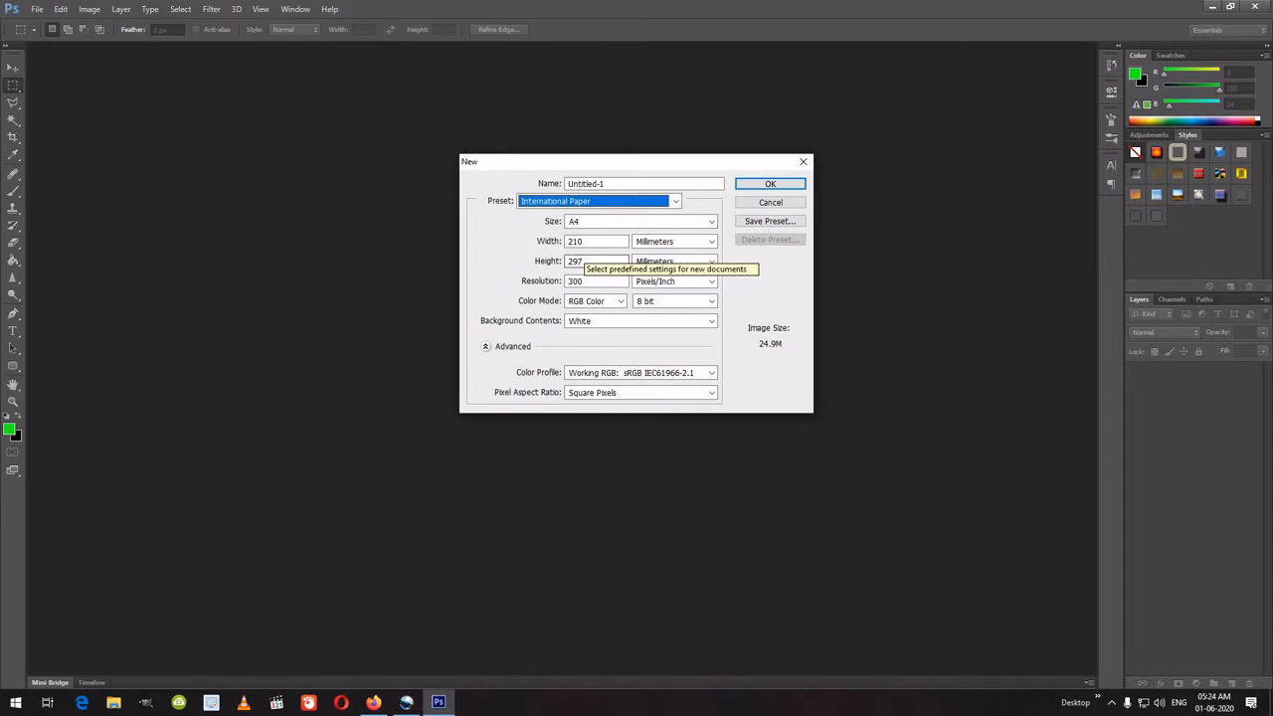
{"action": "double_click", "coordinate": [583, 242]}
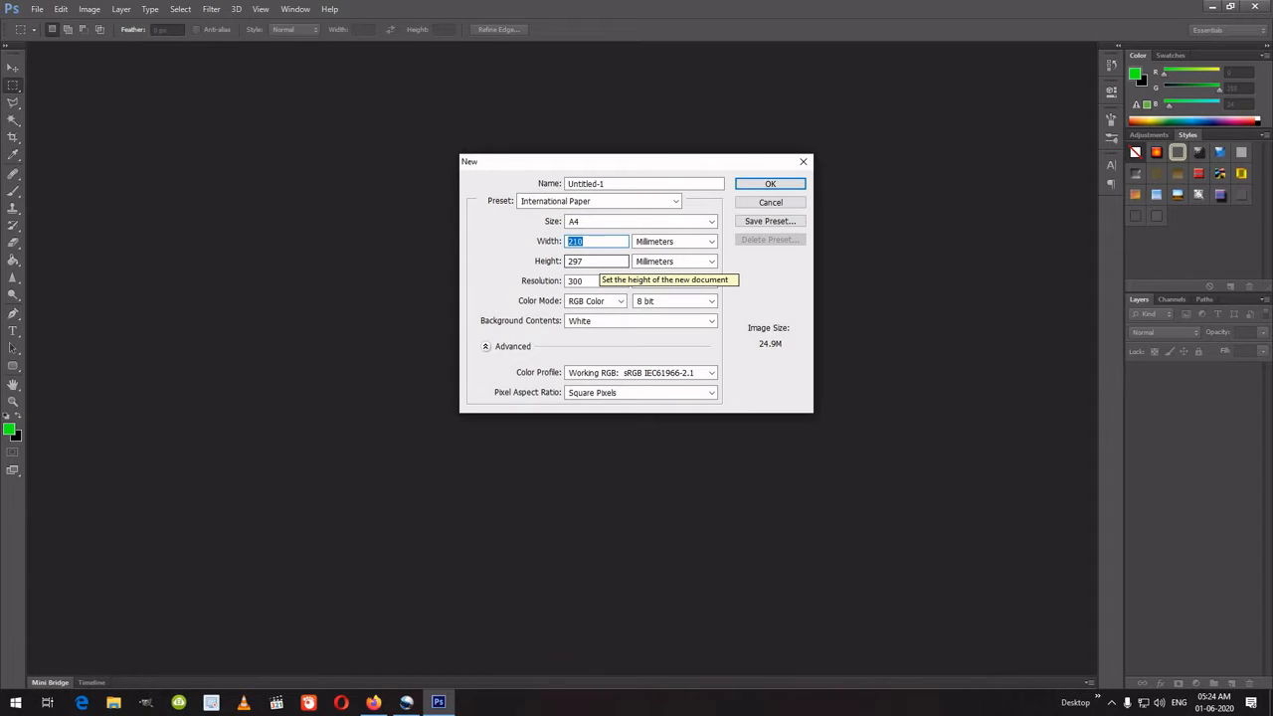
{"action": "double_click", "coordinate": [578, 261]}
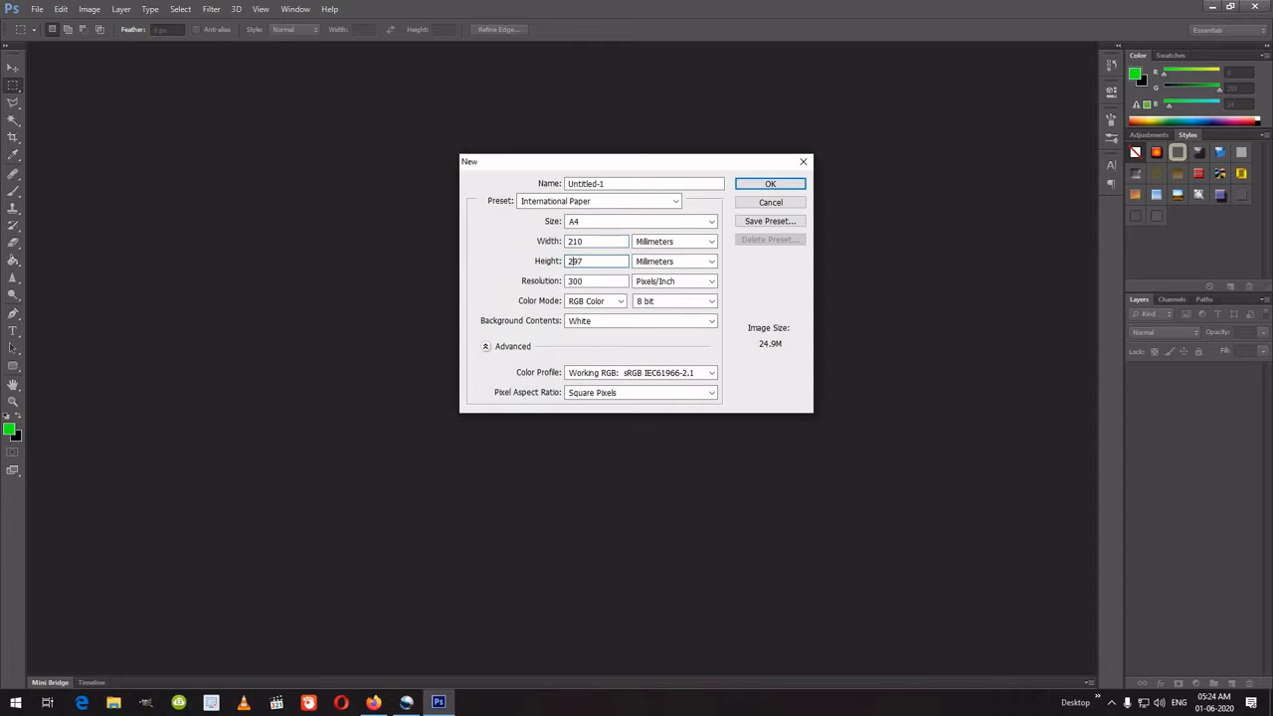
{"action": "type", "text": "210"}
{"action": "left_click_drag", "start_coordinate": [572, 242], "coordinate": [586, 241]}
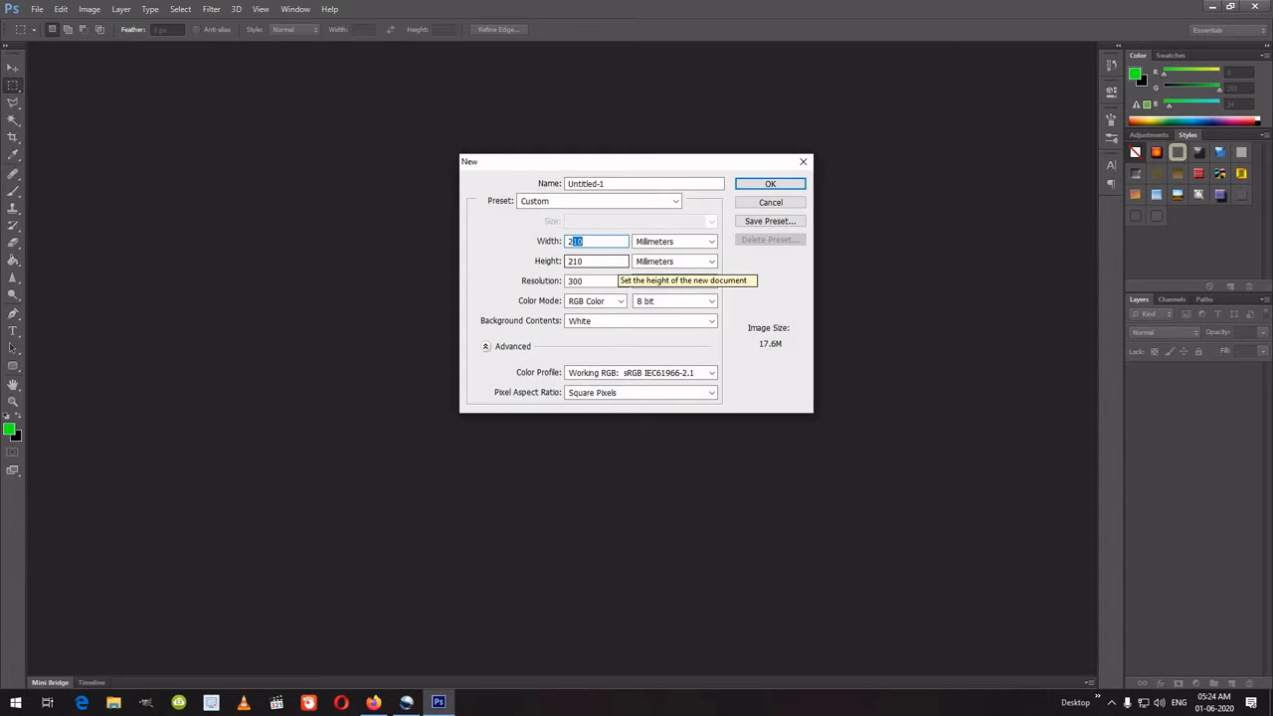
{"action": "type", "text": "97"}
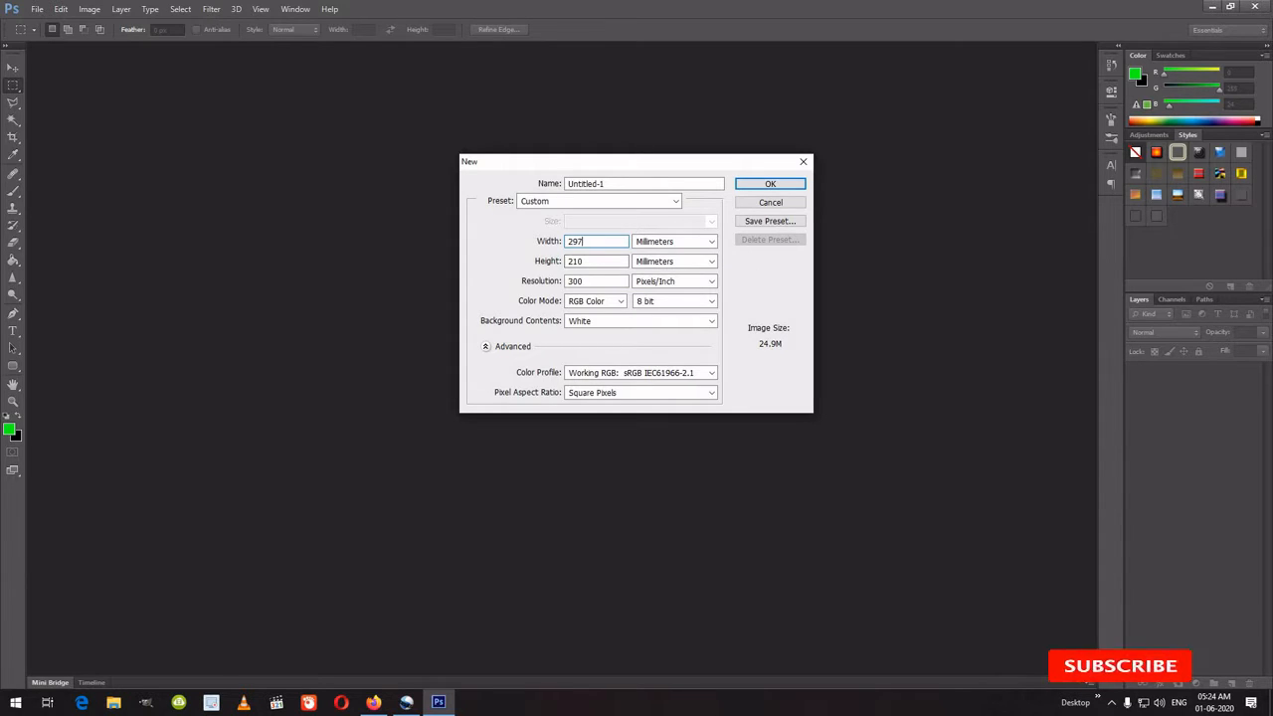
{"action": "key", "text": "Return"}
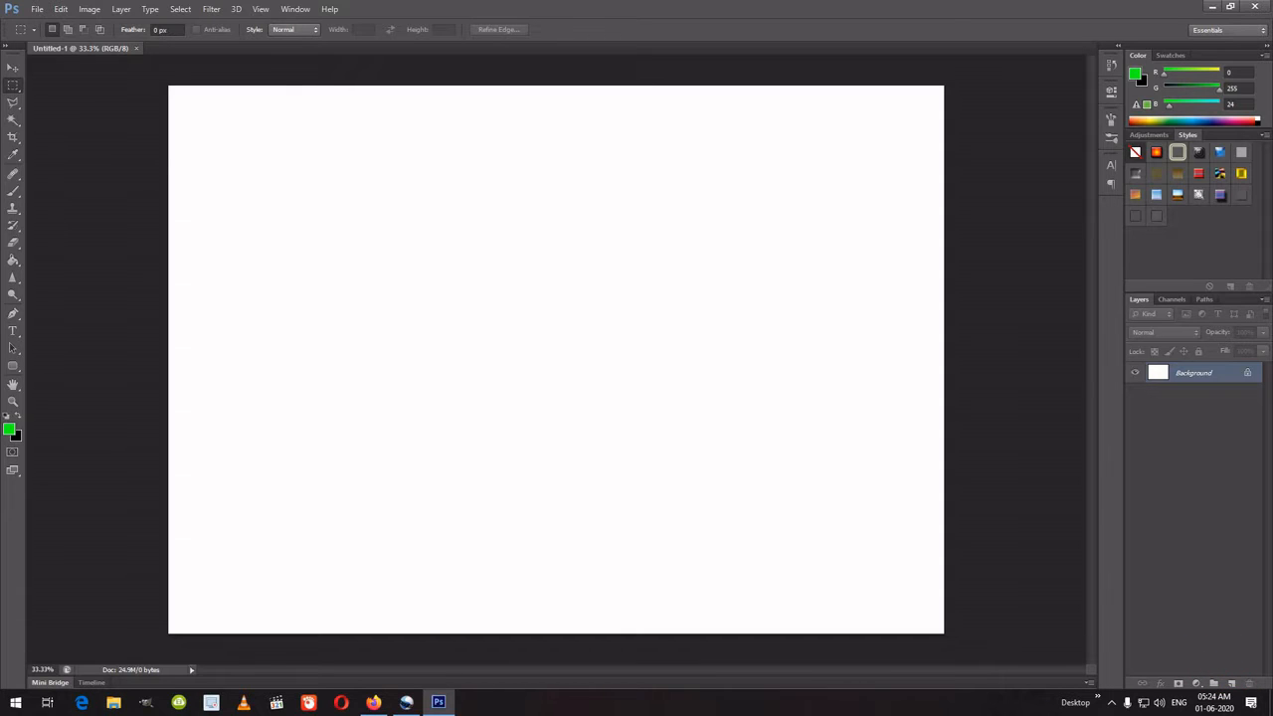
Swap the foreground and background colours and fill the Background layer with black.
{"action": "key", "text": "x"}
{"action": "left_click", "coordinate": [13, 259]}
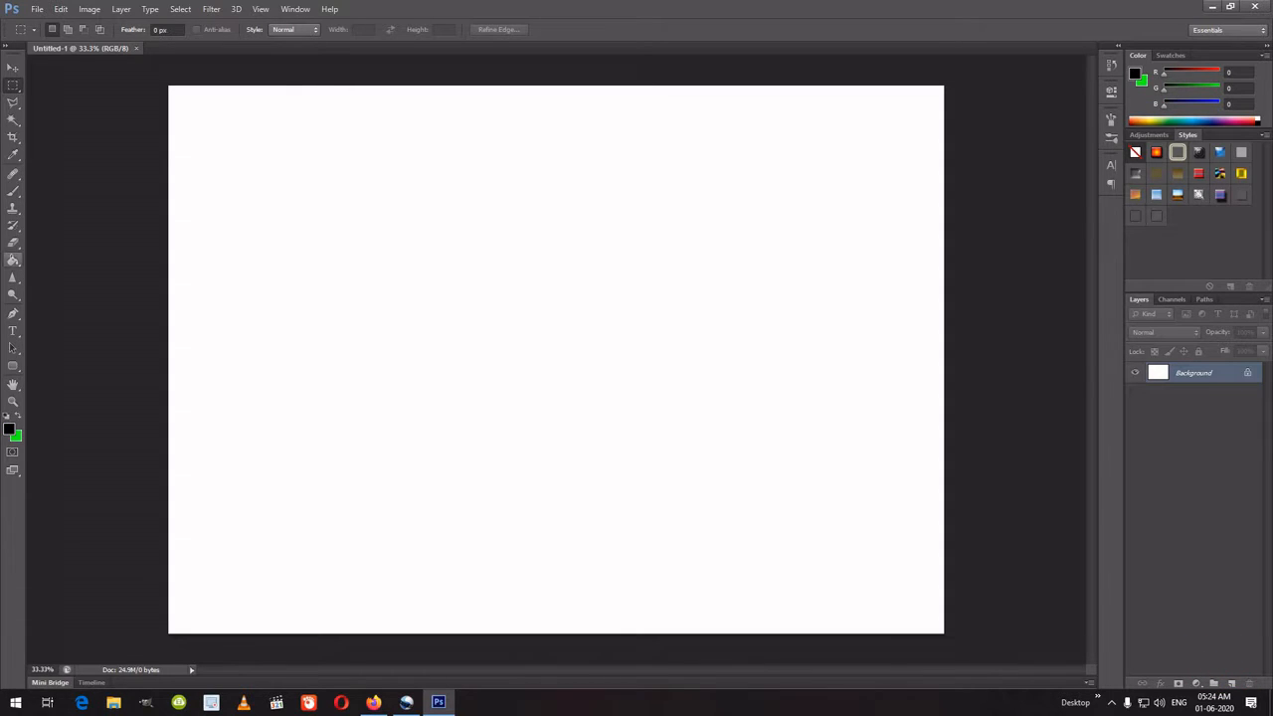
{"action": "key", "text": "alt+BackSpace"}
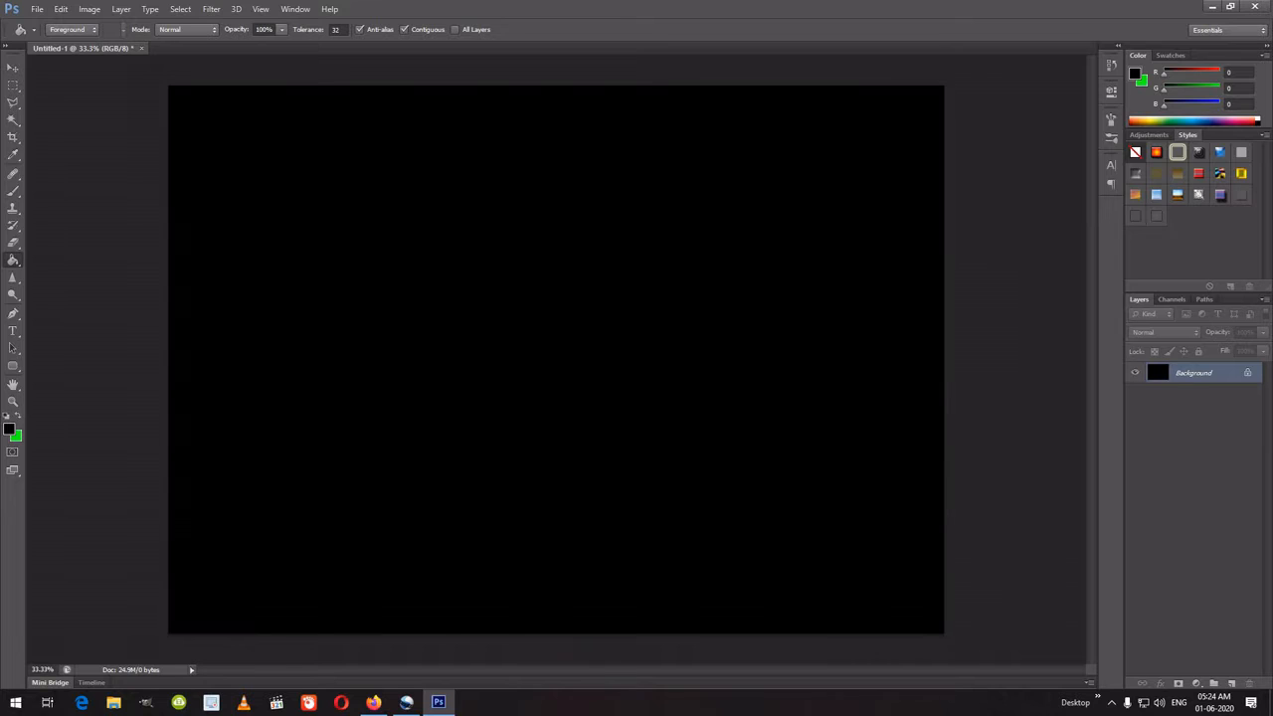
Add a new layer above the background and fill it with the green swatch colour.
{"action": "left_click", "coordinate": [1231, 683]}
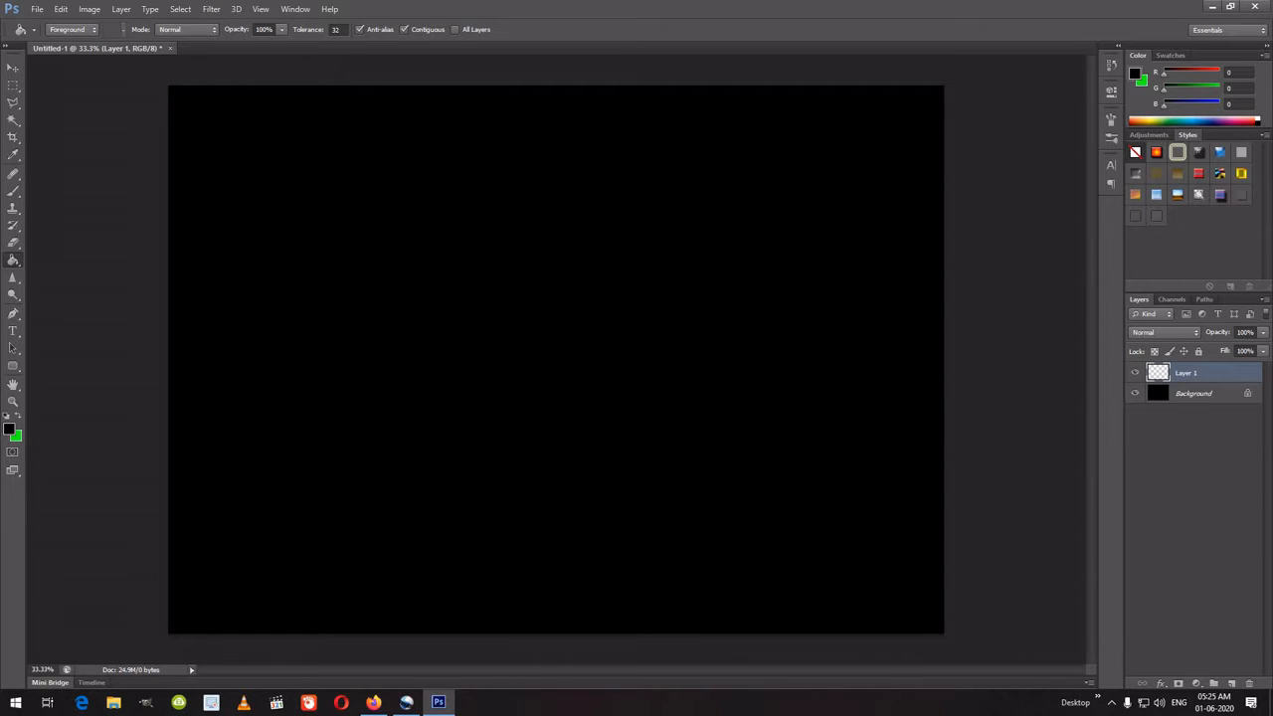
{"action": "key", "text": "x"}
{"action": "key", "text": "alt+BackSpace"}
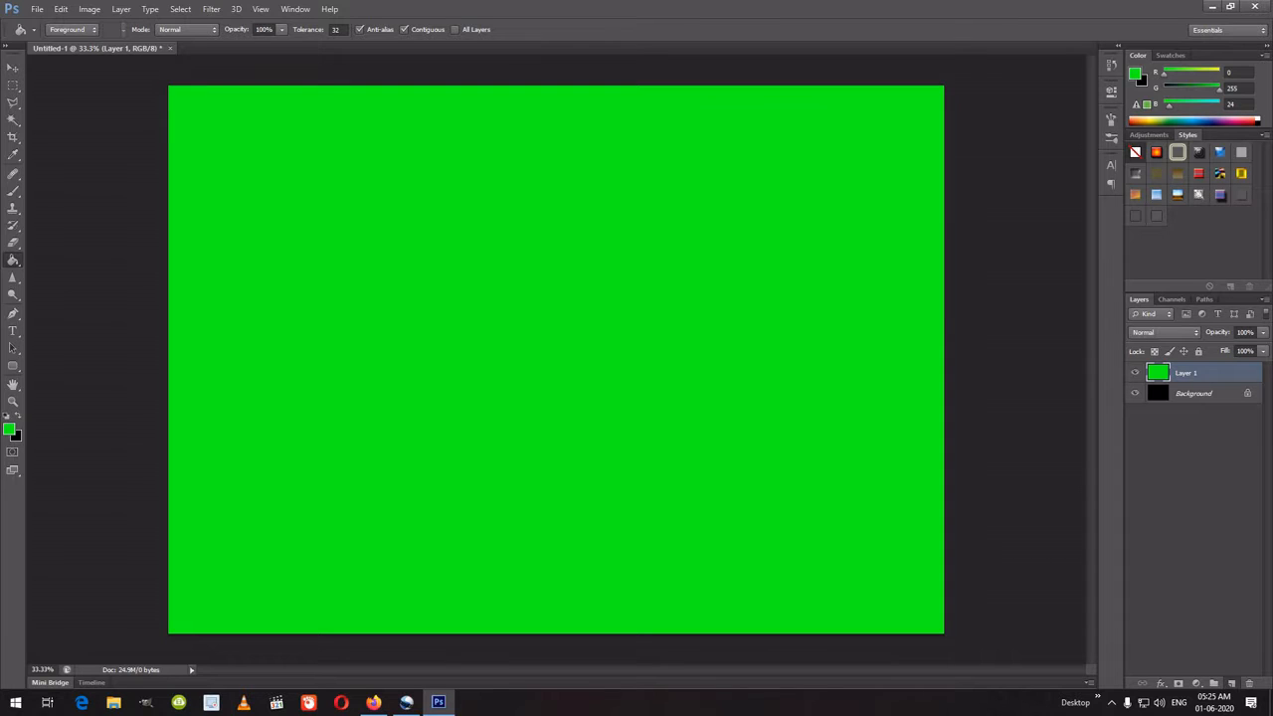
Add another layer and place the red text "PSYCHO GAMER" on it in 28 Days Later at 72 pt.
{"action": "left_click", "coordinate": [1233, 685]}
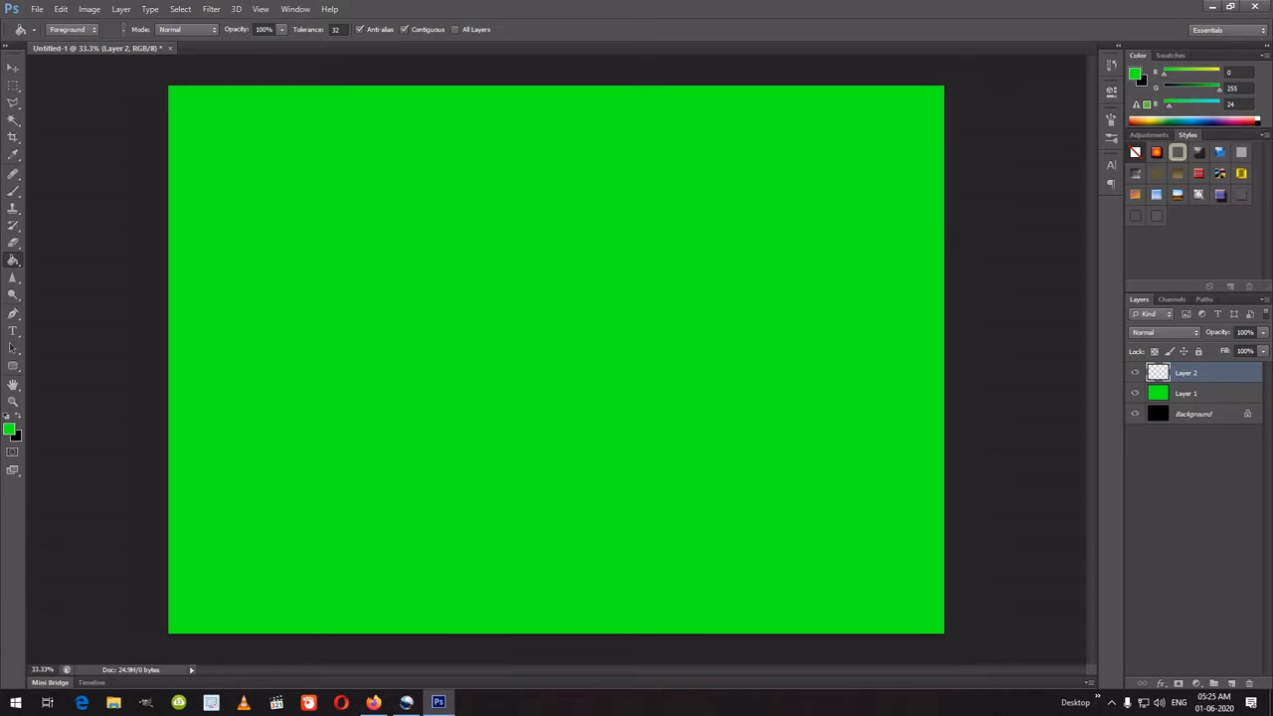
{"action": "left_click", "coordinate": [13, 331]}
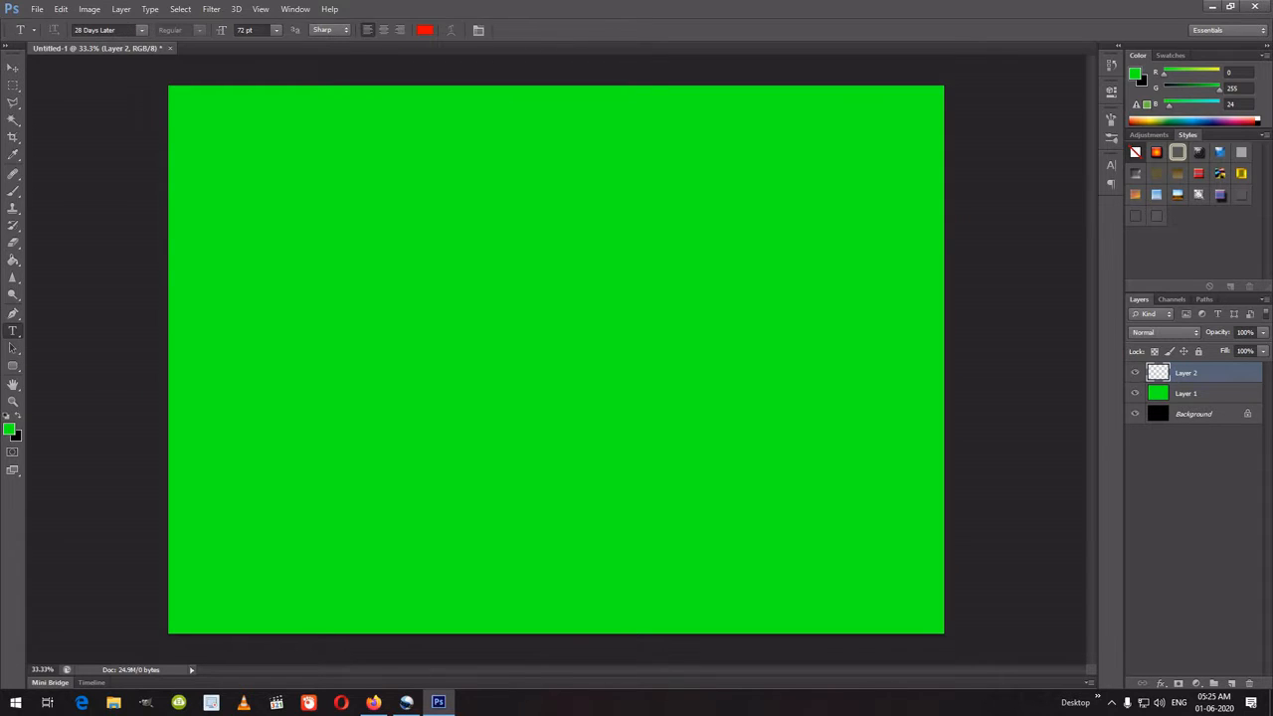
{"action": "left_click", "coordinate": [199, 334]}
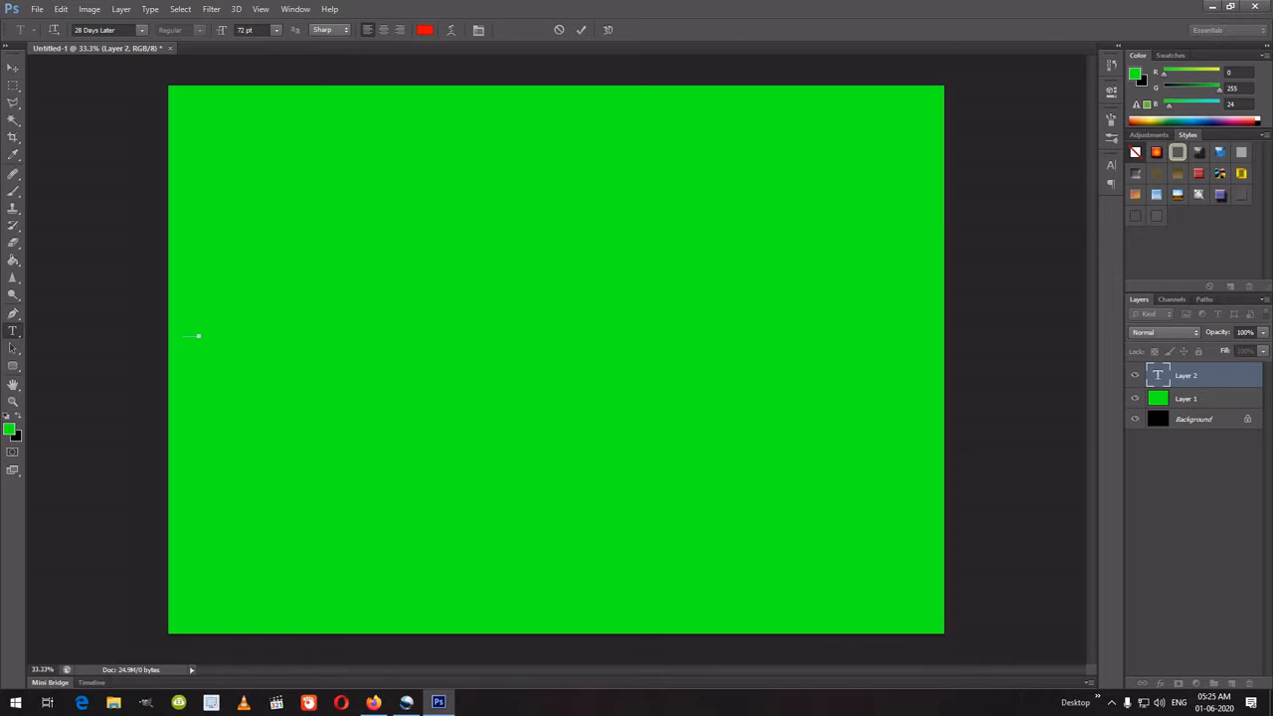
{"action": "type", "text": "P"}
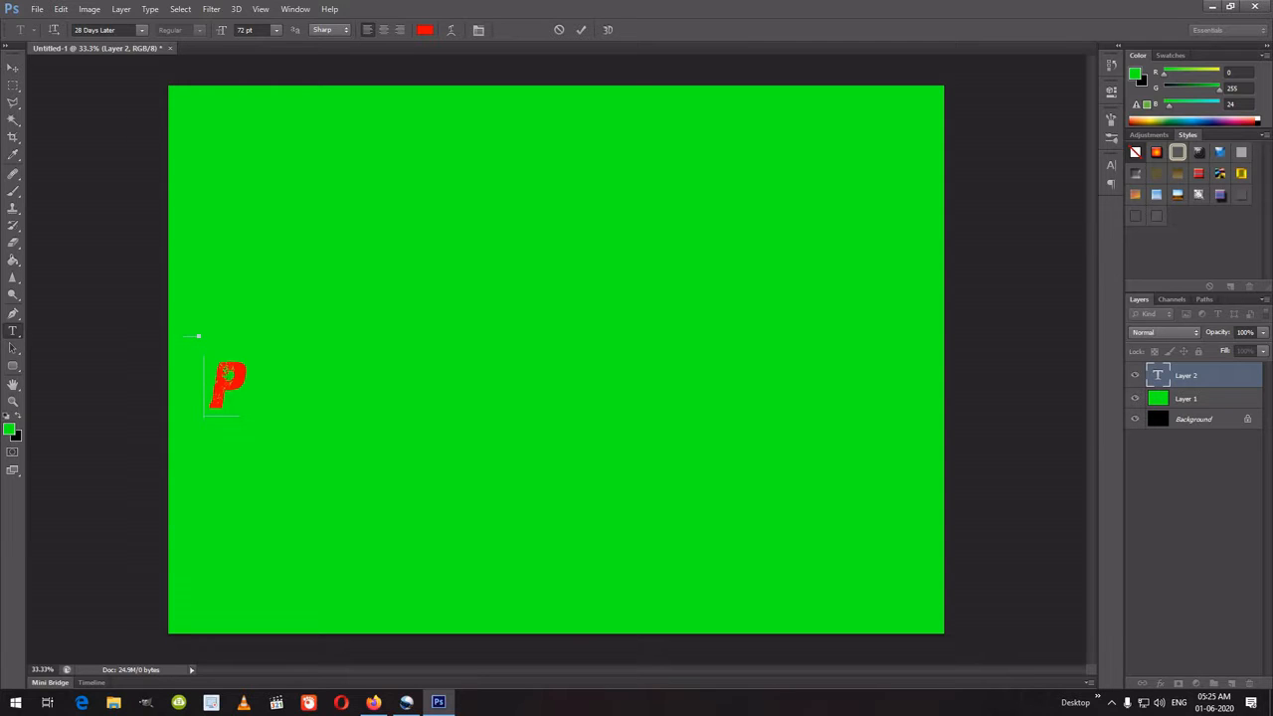
{"action": "type", "text": "SYCHO"}
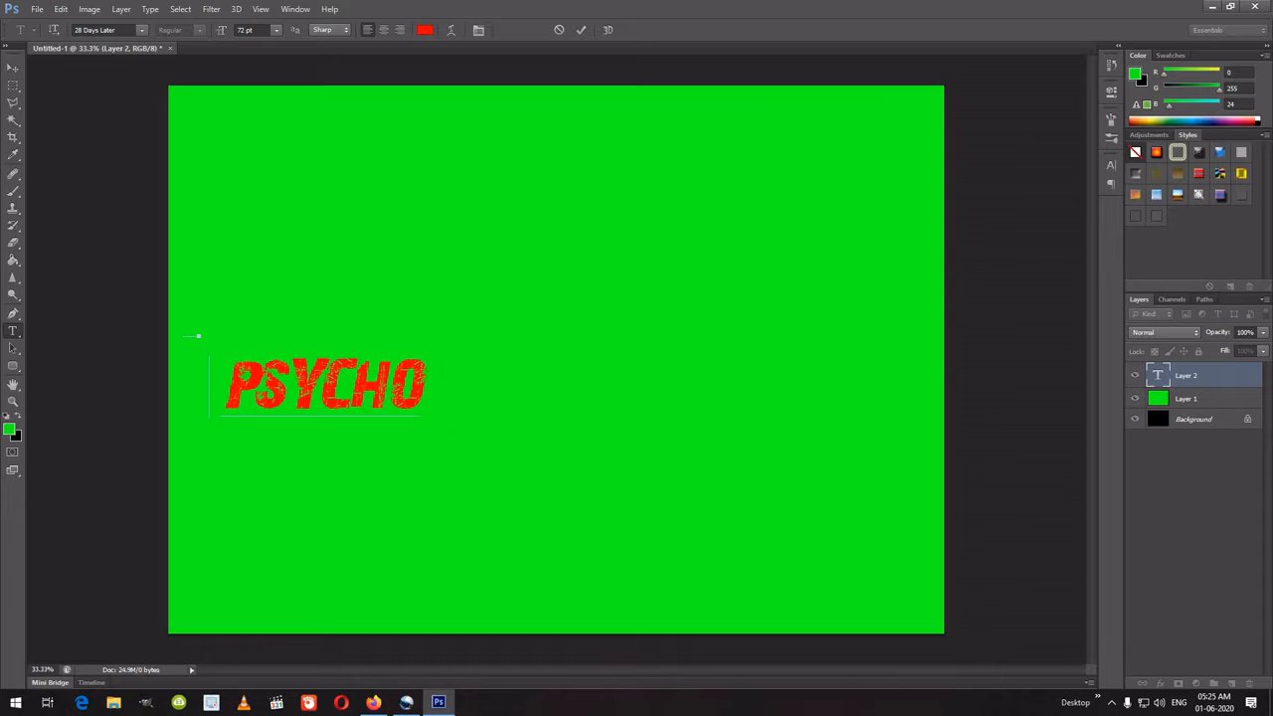
{"action": "type", "text": " GAMER"}
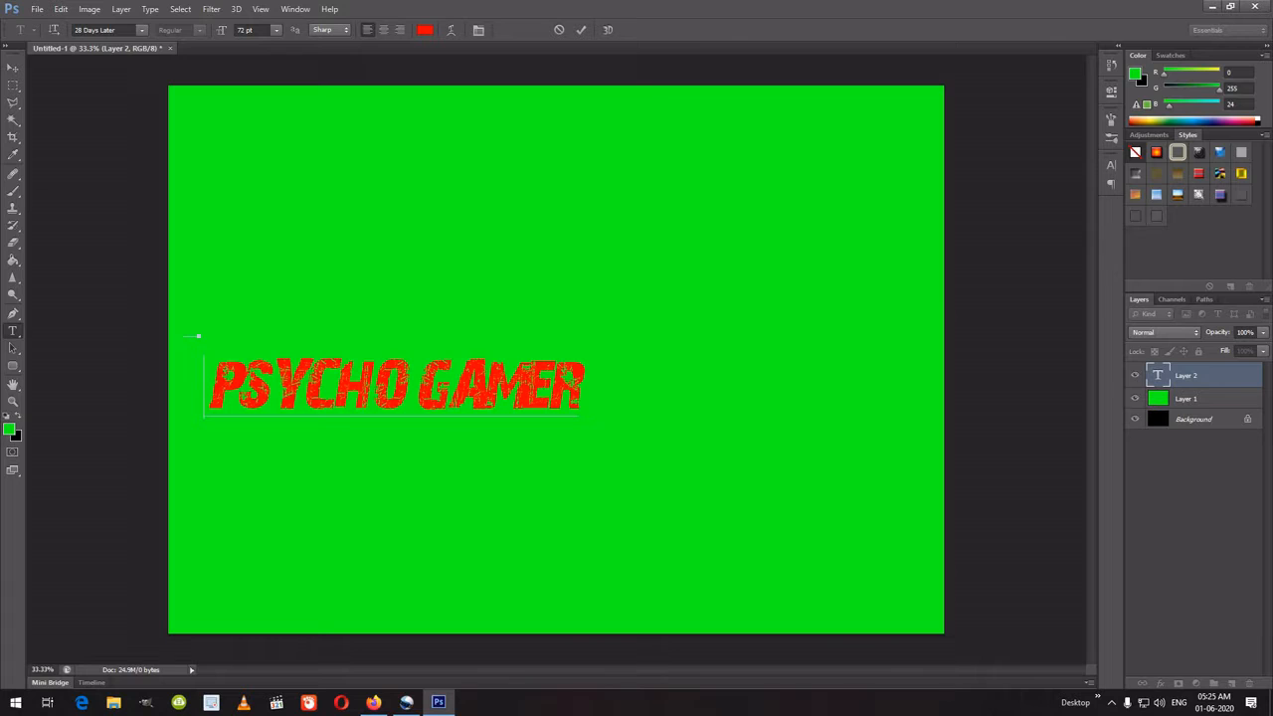
{"action": "left_click", "coordinate": [13, 66]}
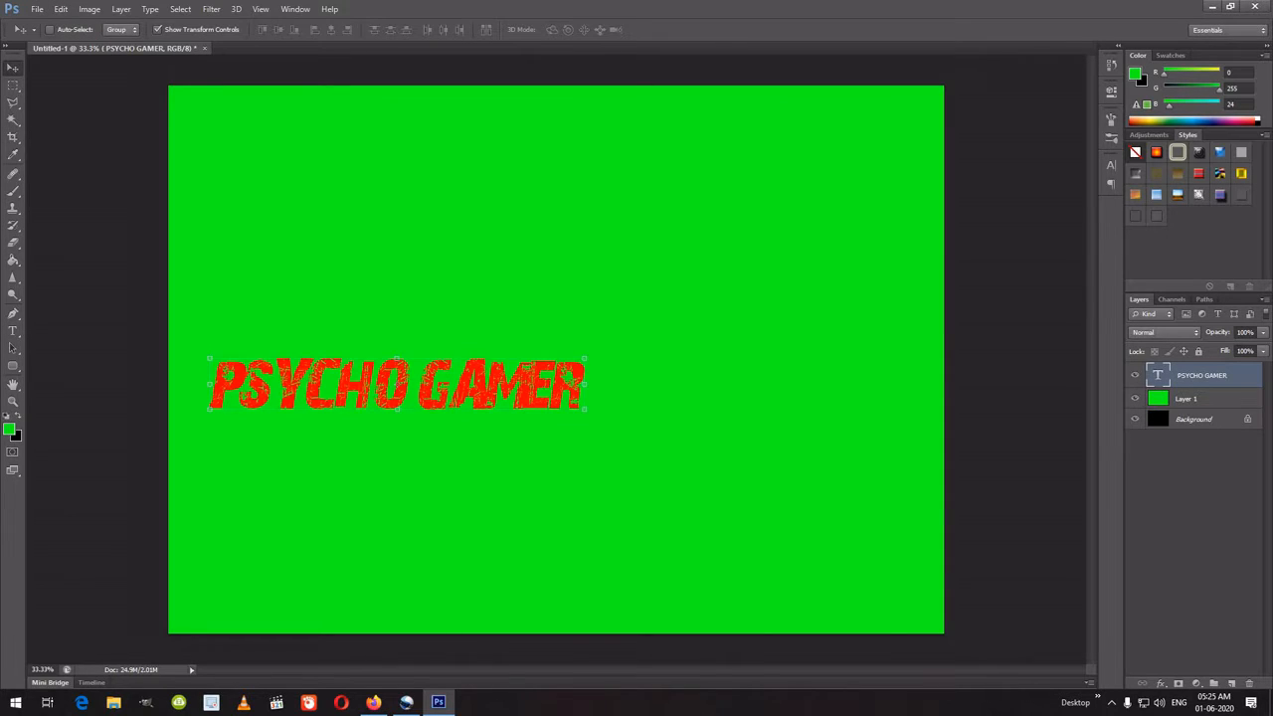
Scale the PSYCHO GAMER text to about 201% width and 298% height, centring it across nearly the full canvas width.
{"action": "key", "text": "ctrl+t"}
{"action": "left_click_drag", "start_coordinate": [587, 383], "coordinate": [889, 530]}
{"action": "left_click_drag", "start_coordinate": [600, 437], "coordinate": [503, 319]}
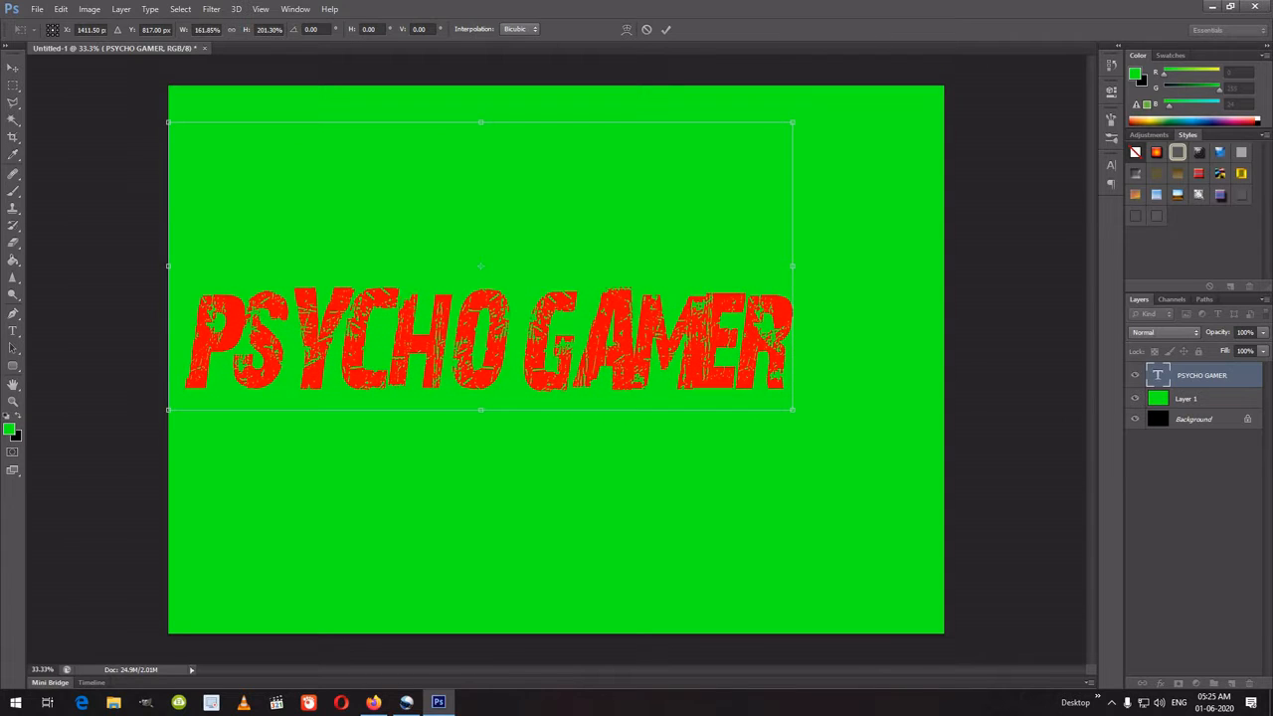
{"action": "left_click_drag", "start_coordinate": [793, 409], "coordinate": [935, 548]}
{"action": "left_click_drag", "start_coordinate": [663, 418], "coordinate": [661, 352]}
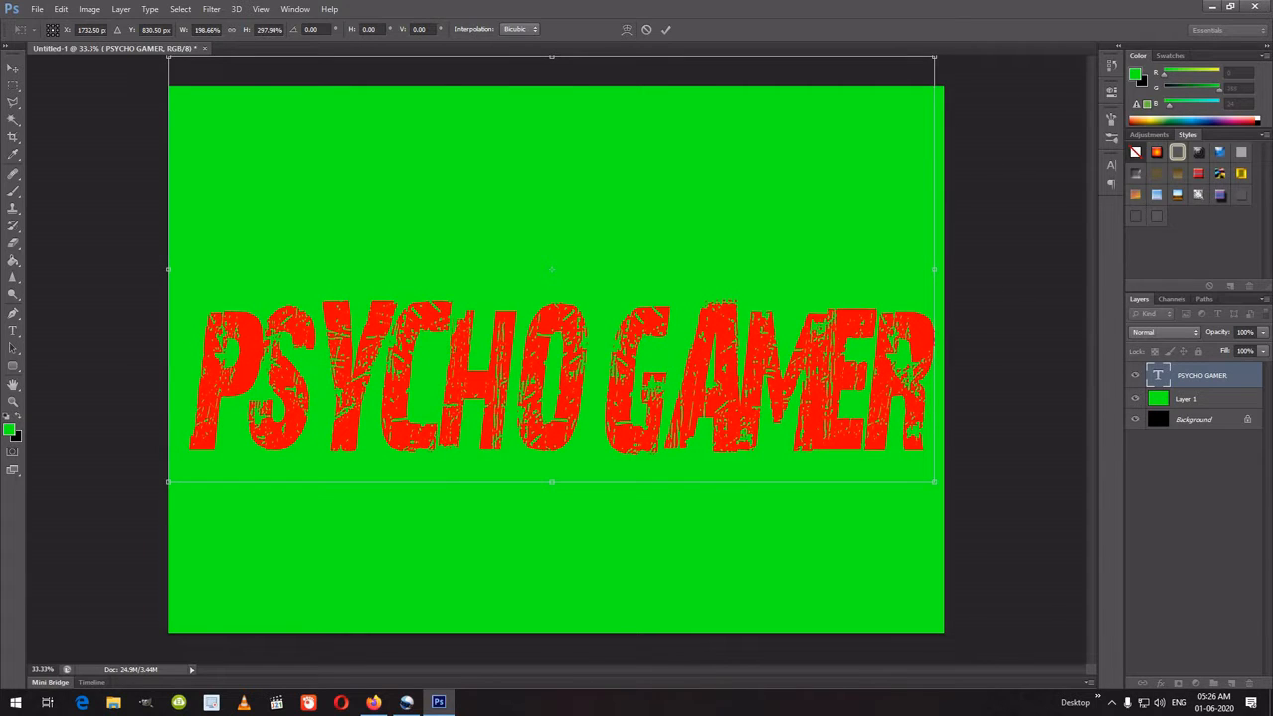
{"action": "left_click_drag", "start_coordinate": [168, 269], "coordinate": [158, 268]}
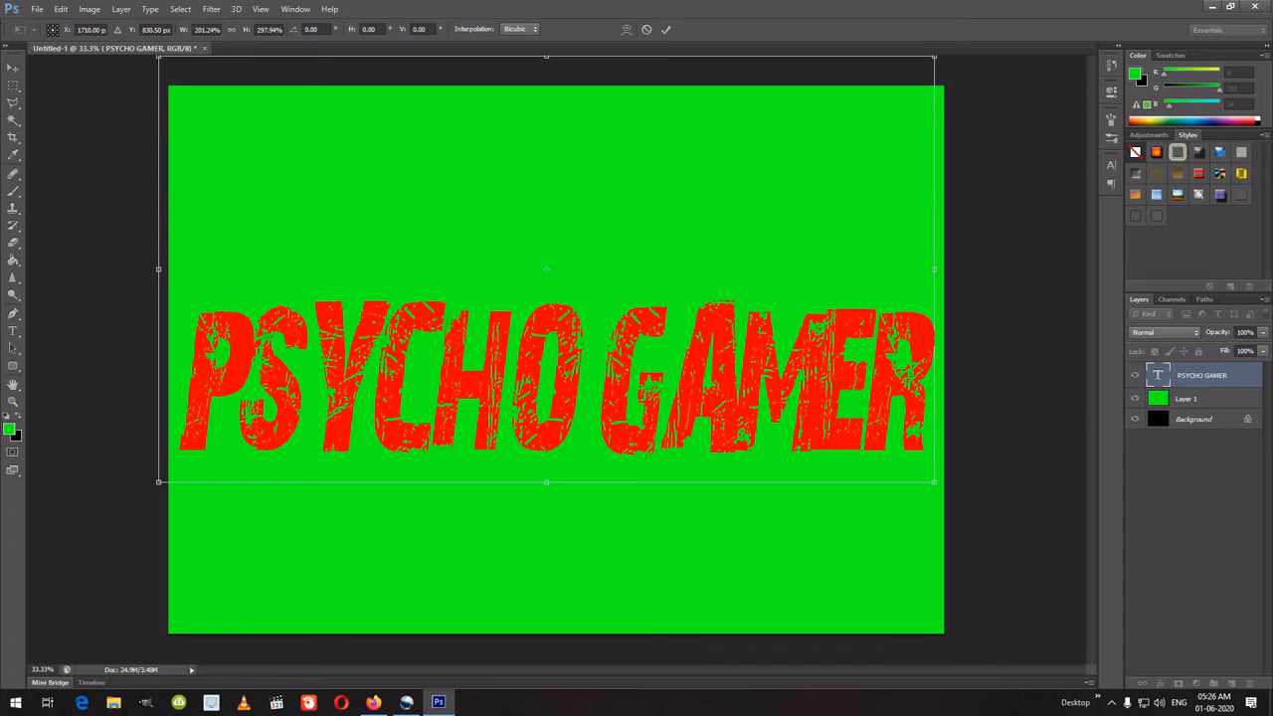
{"action": "left_click_drag", "start_coordinate": [538, 374], "coordinate": [540, 355]}
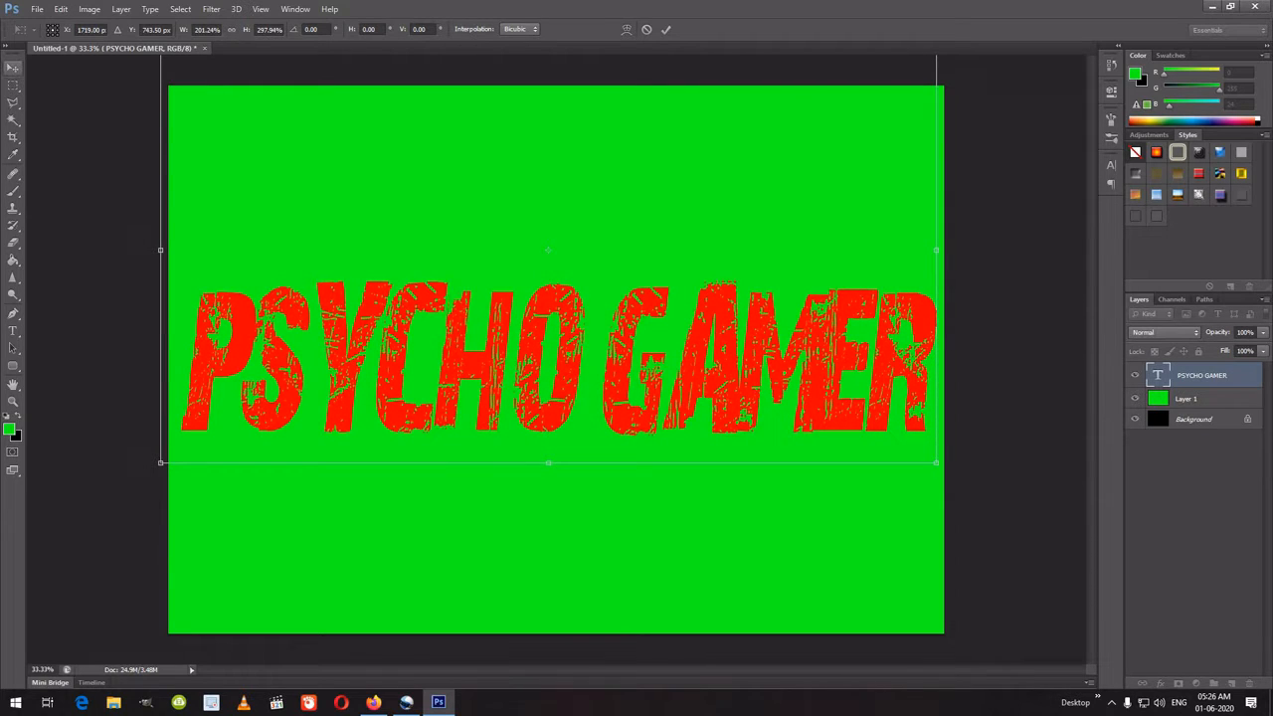
{"action": "left_click", "coordinate": [13, 67]}
{"action": "key", "text": "Return"}
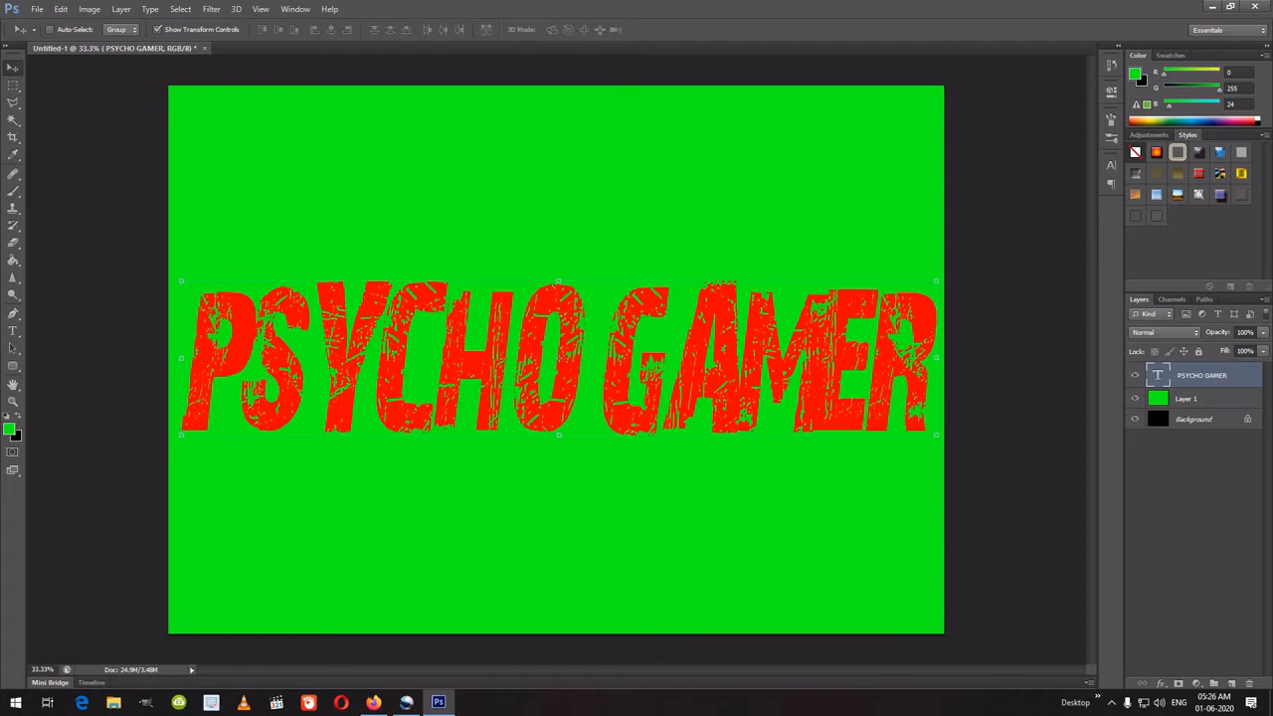
Rasterize the PSYCHO GAMER type layer.
{"action": "double_click", "coordinate": [1202, 376]}
{"action": "key", "text": "Return"}
{"action": "right_click", "coordinate": [1158, 374]}
{"action": "key", "text": "Escape"}
{"action": "right_click", "coordinate": [1189, 376]}
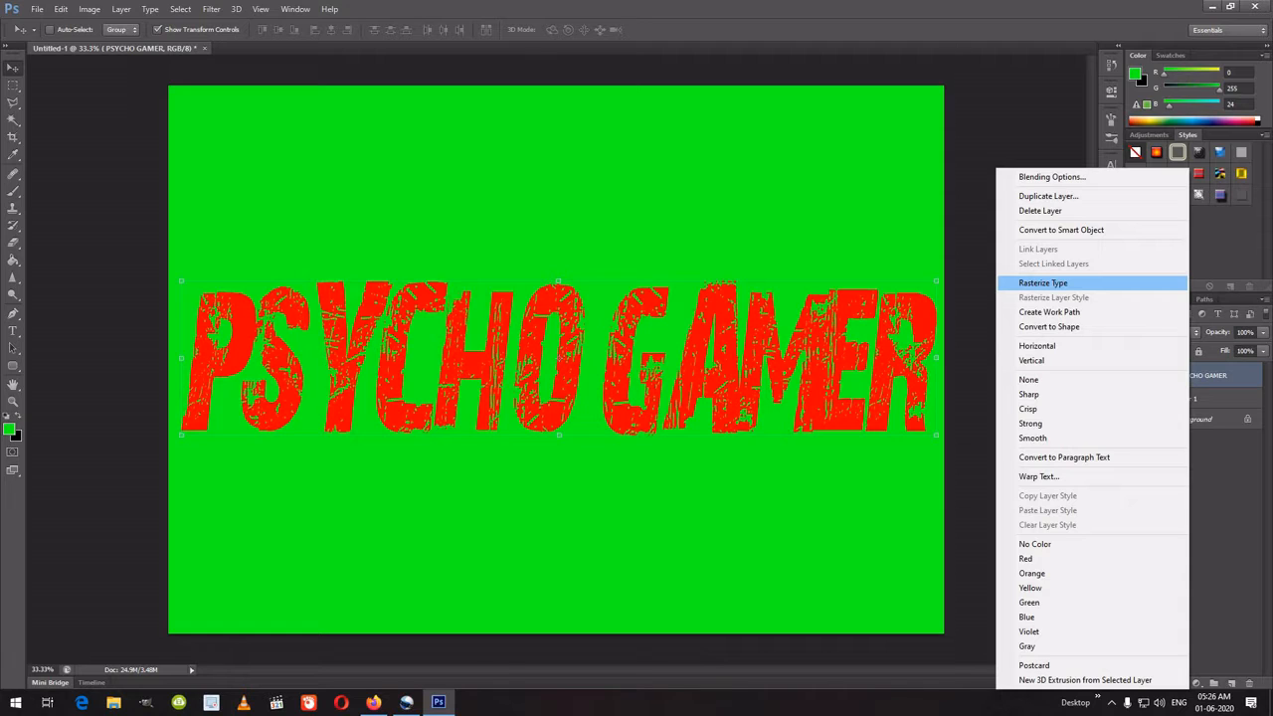
{"action": "left_click", "coordinate": [1043, 282]}
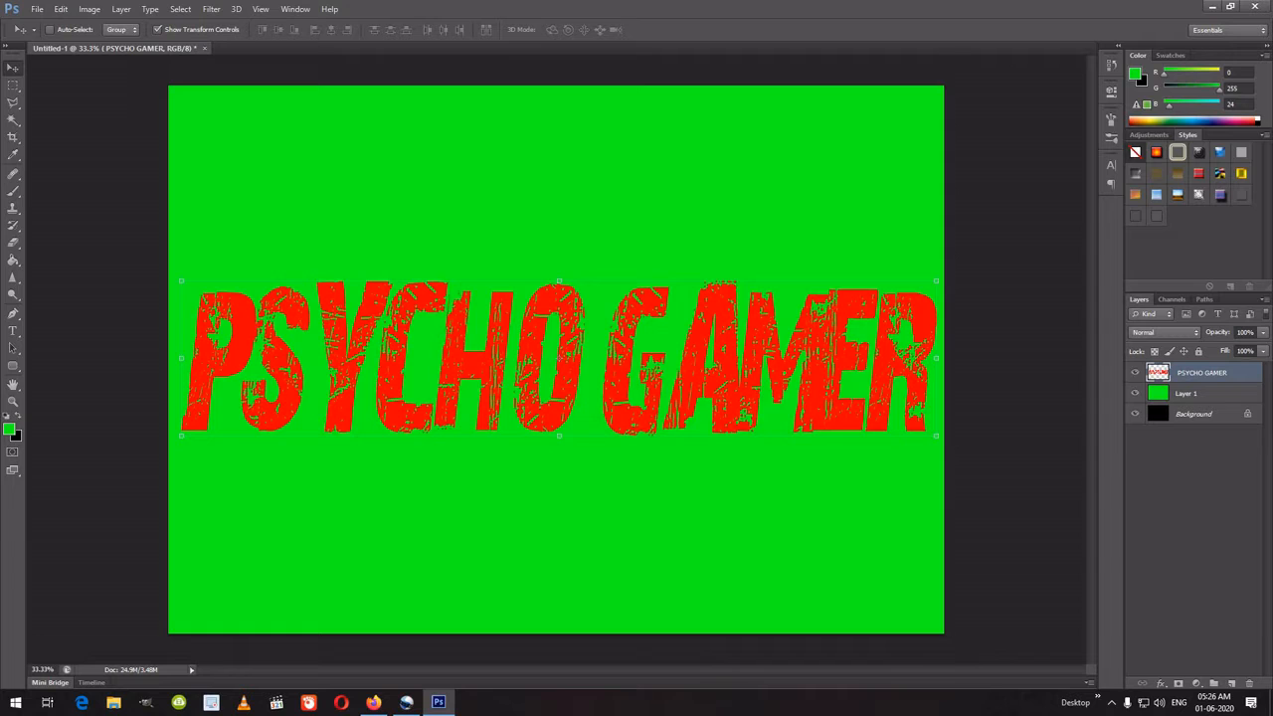
Merge the rasterized PSYCHO GAMER layer with the green Layer 1 beneath it.
{"action": "left_click", "coordinate": [1186, 393], "text": "shift"}
{"action": "right_click", "coordinate": [1193, 393]}
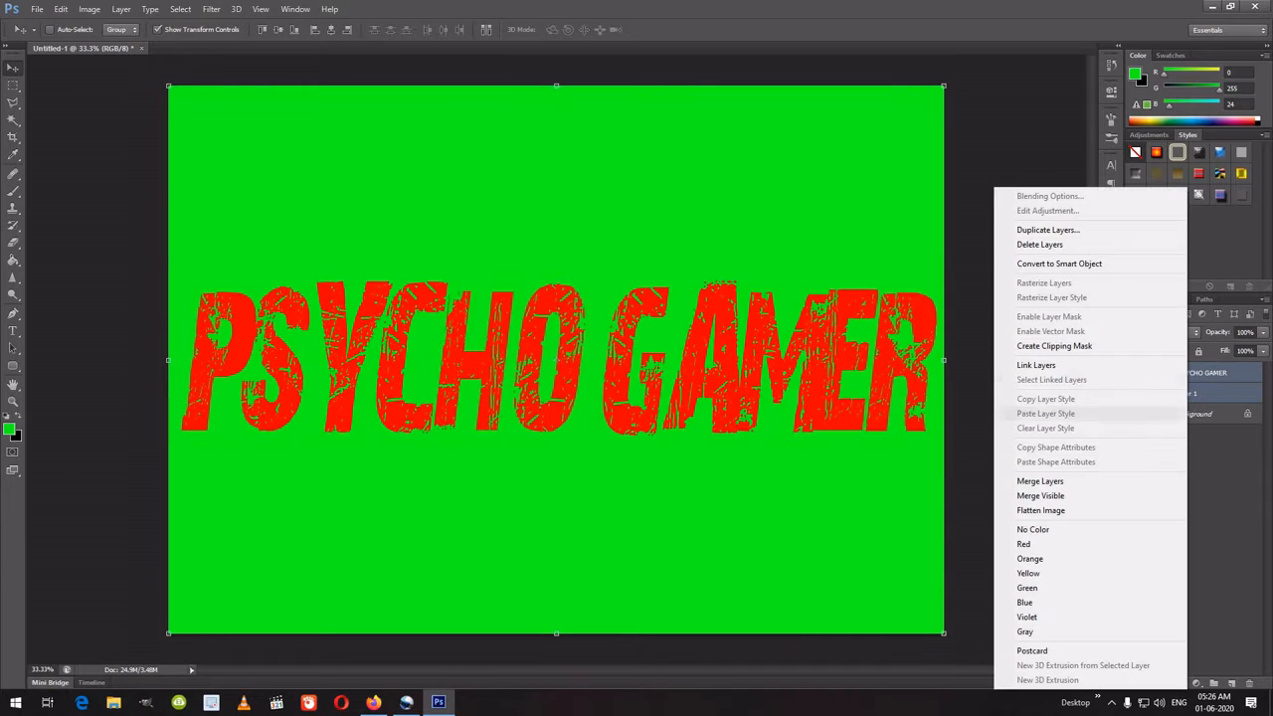
{"action": "left_click", "coordinate": [1040, 480]}
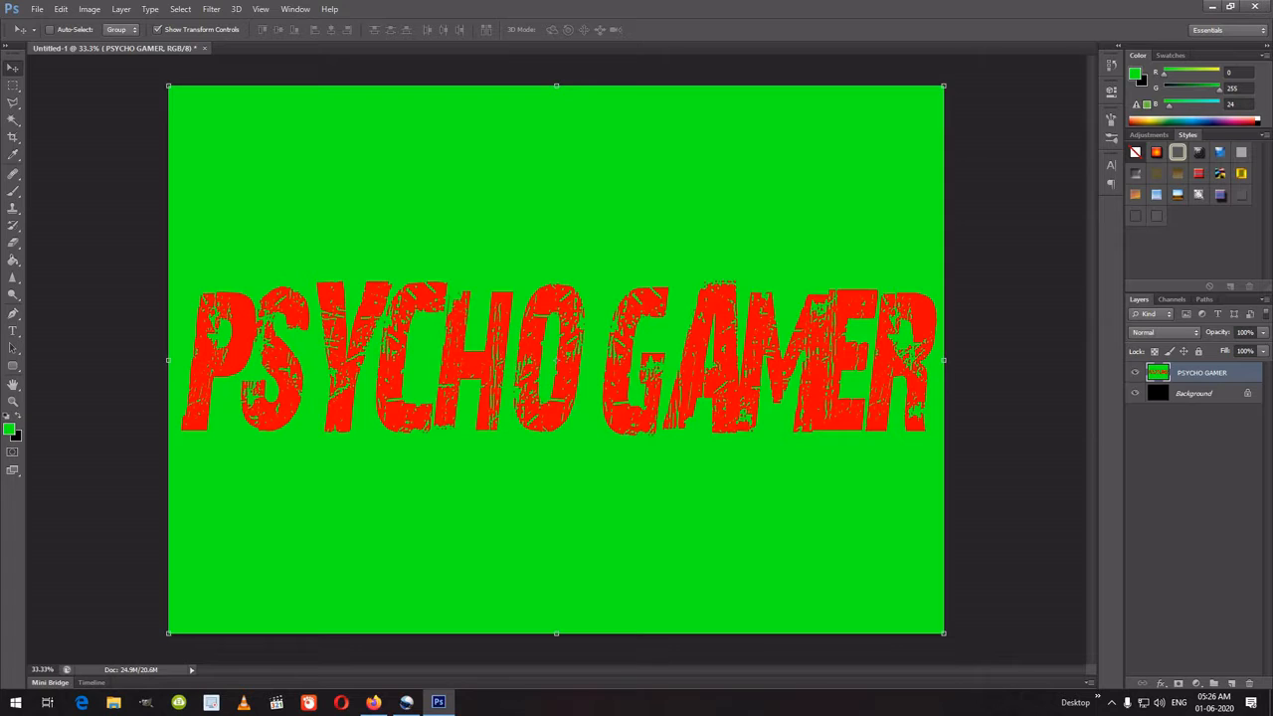
Select the Reds with Color Range and delete the red lettering from the PSYCHO GAMER layer.
{"action": "left_click", "coordinate": [181, 8]}
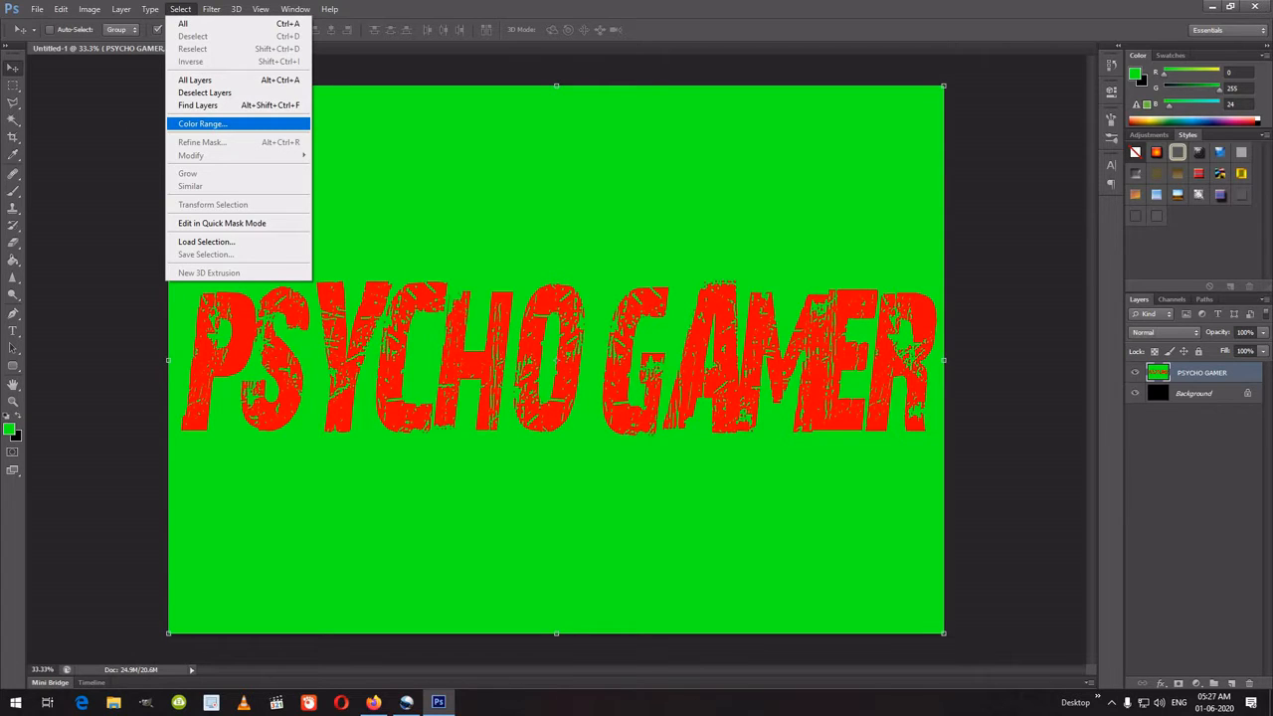
{"action": "key", "text": "Return"}
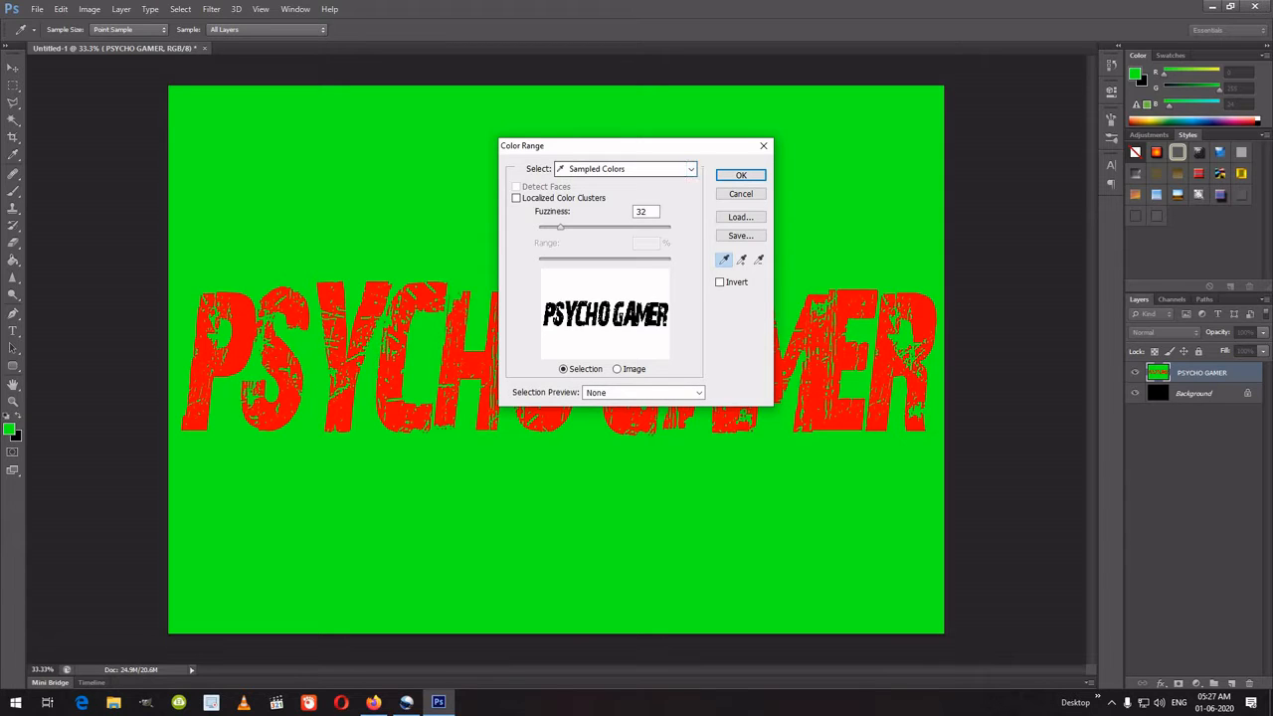
{"action": "left_click", "coordinate": [627, 170]}
{"action": "left_click", "coordinate": [597, 210]}
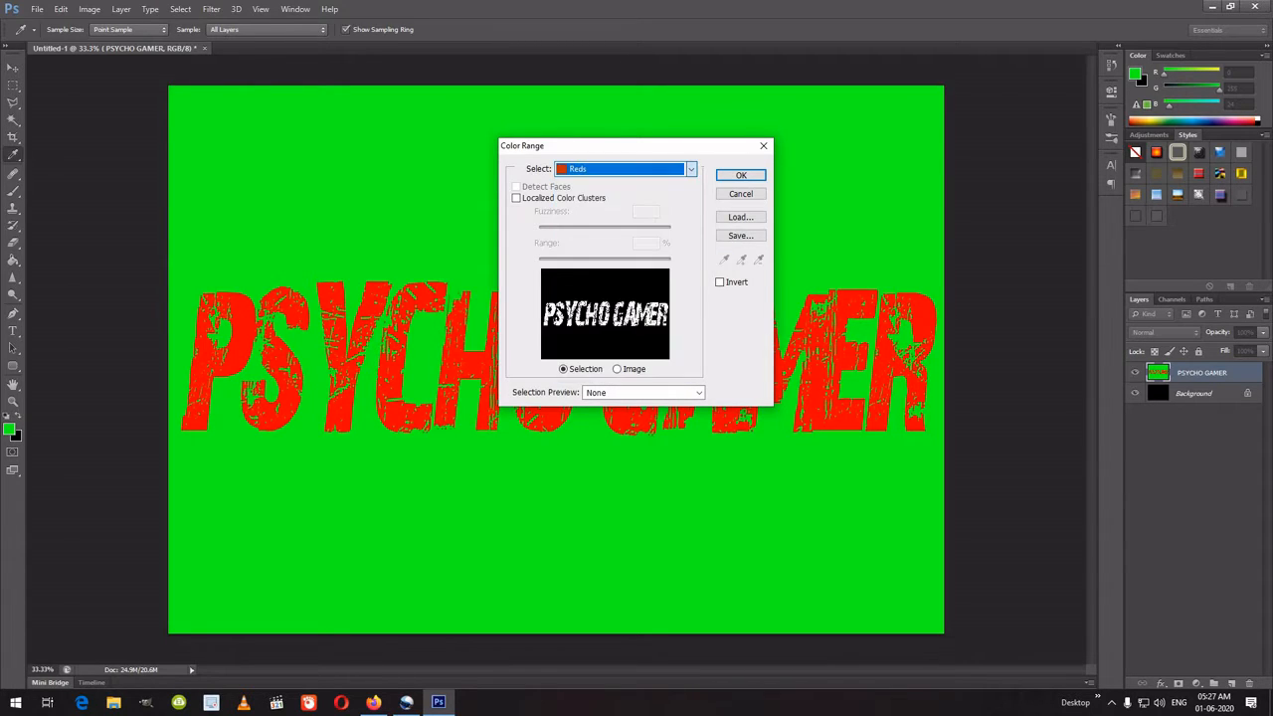
{"action": "left_click", "coordinate": [741, 175]}
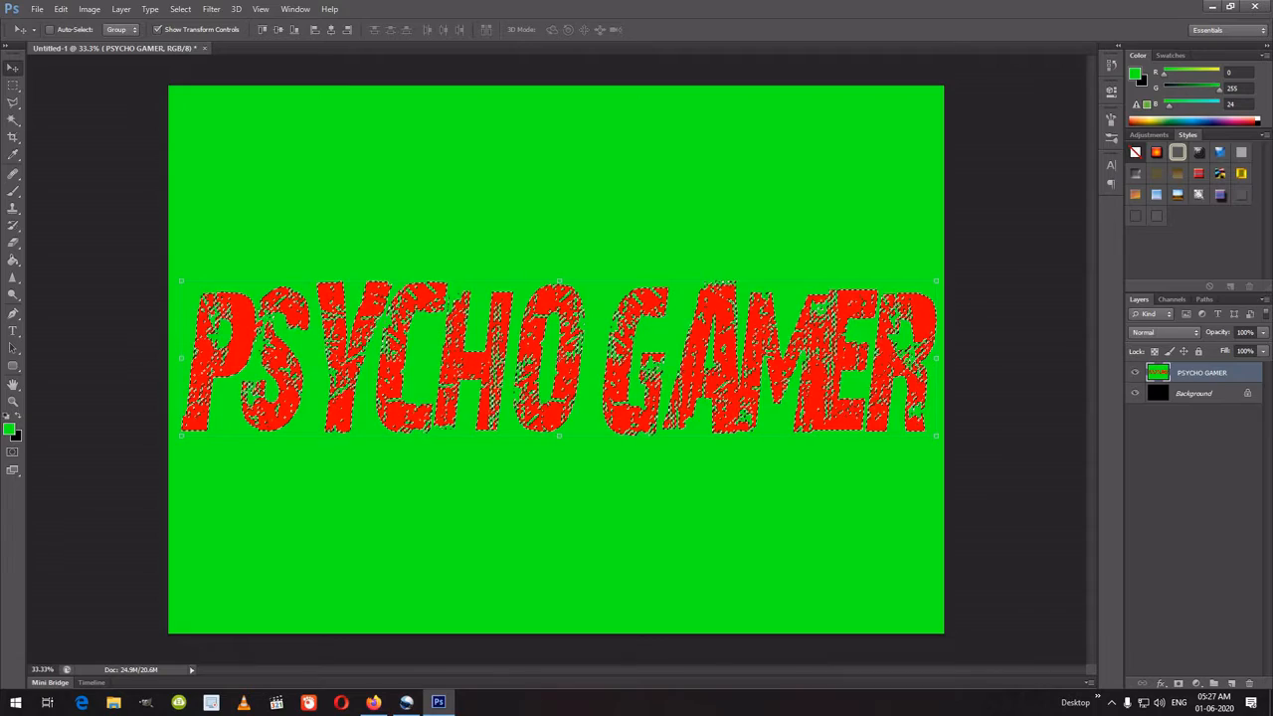
{"action": "key", "text": "Delete"}
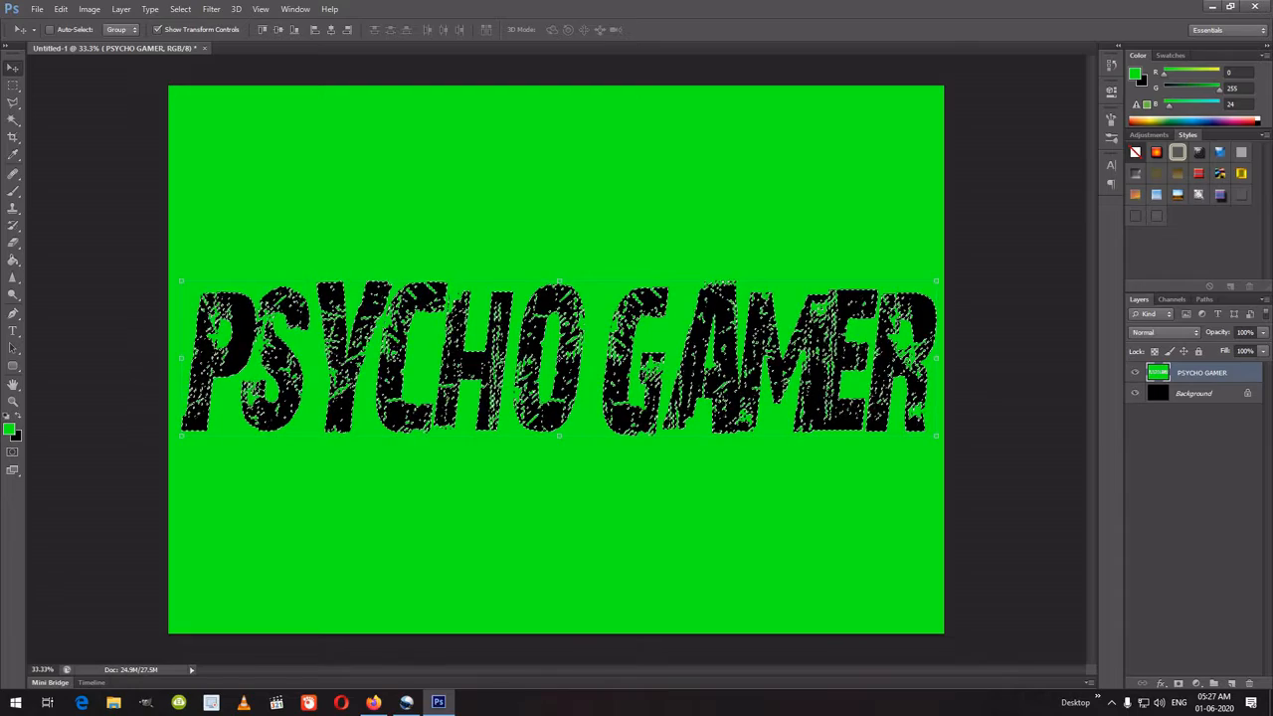
Hide the black Background layer so the cut-out lettering is transparent.
{"action": "left_click", "coordinate": [1135, 393]}
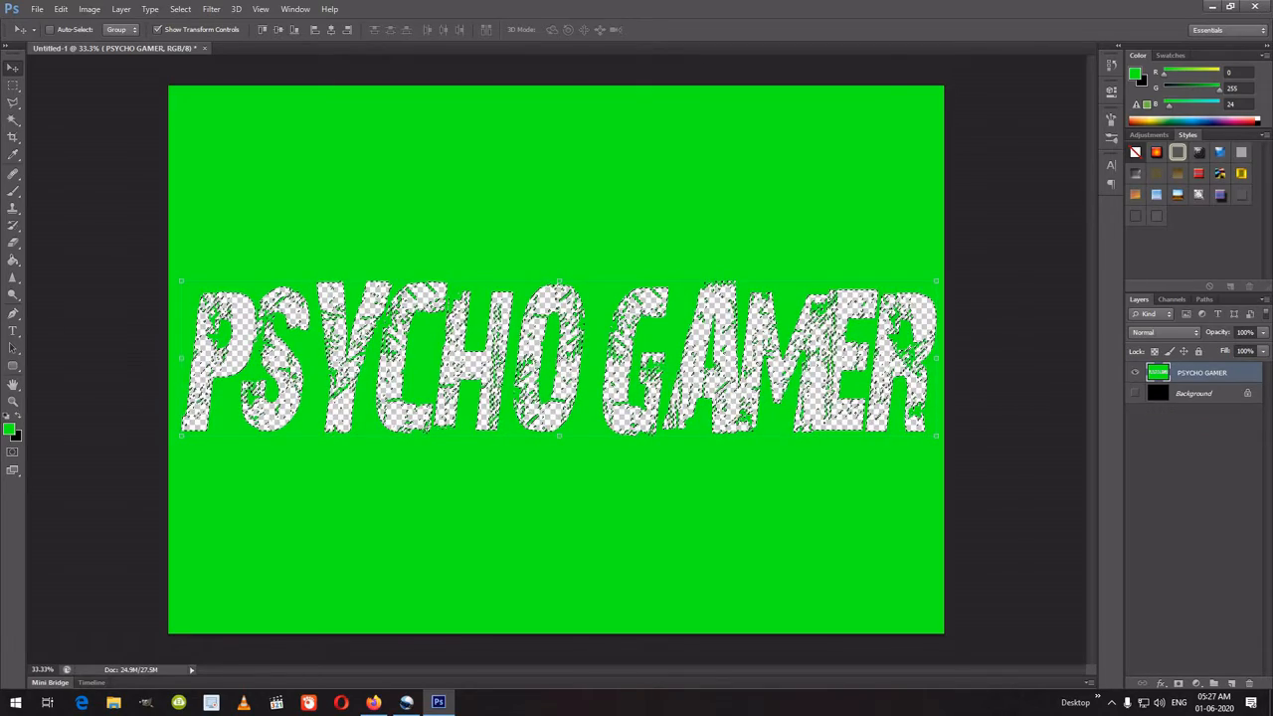
{"action": "left_click", "coordinate": [1135, 393]}
{"action": "left_click", "coordinate": [1135, 392]}
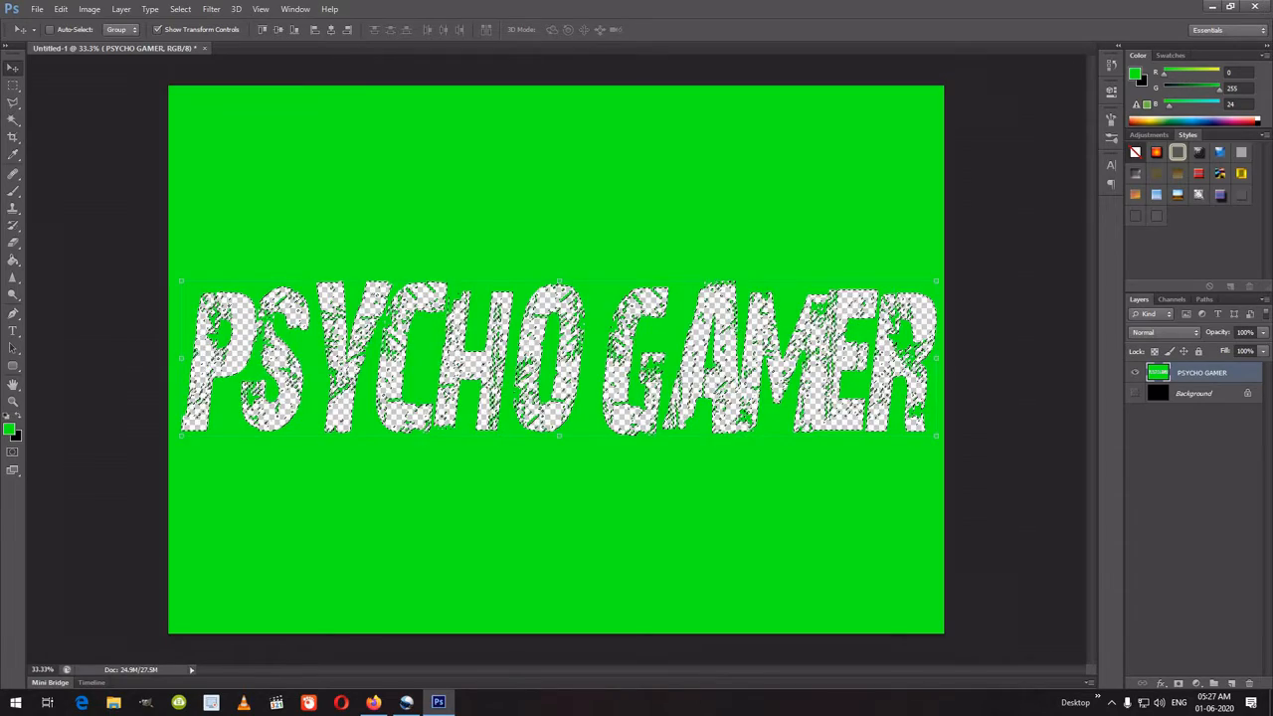
{"action": "left_click", "coordinate": [1135, 393]}
{"action": "left_click", "coordinate": [1135, 393]}
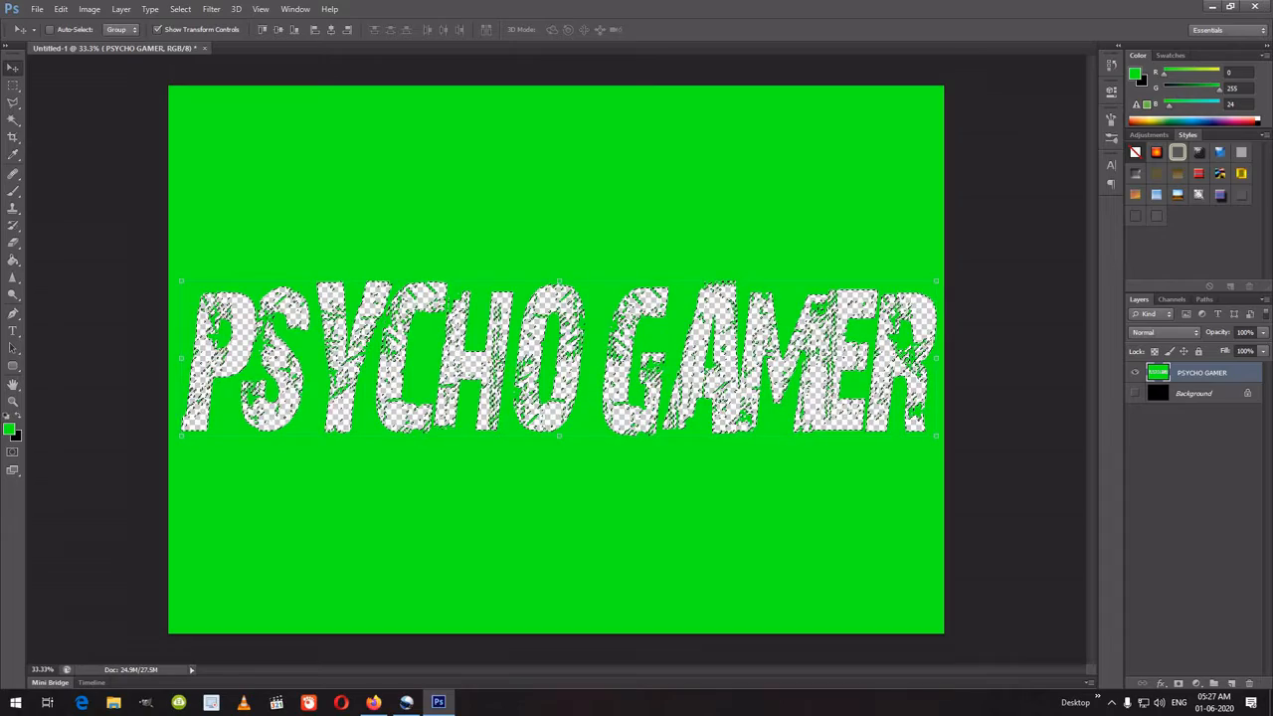
{"action": "left_click", "coordinate": [1135, 393]}
{"action": "left_click", "coordinate": [1136, 393]}
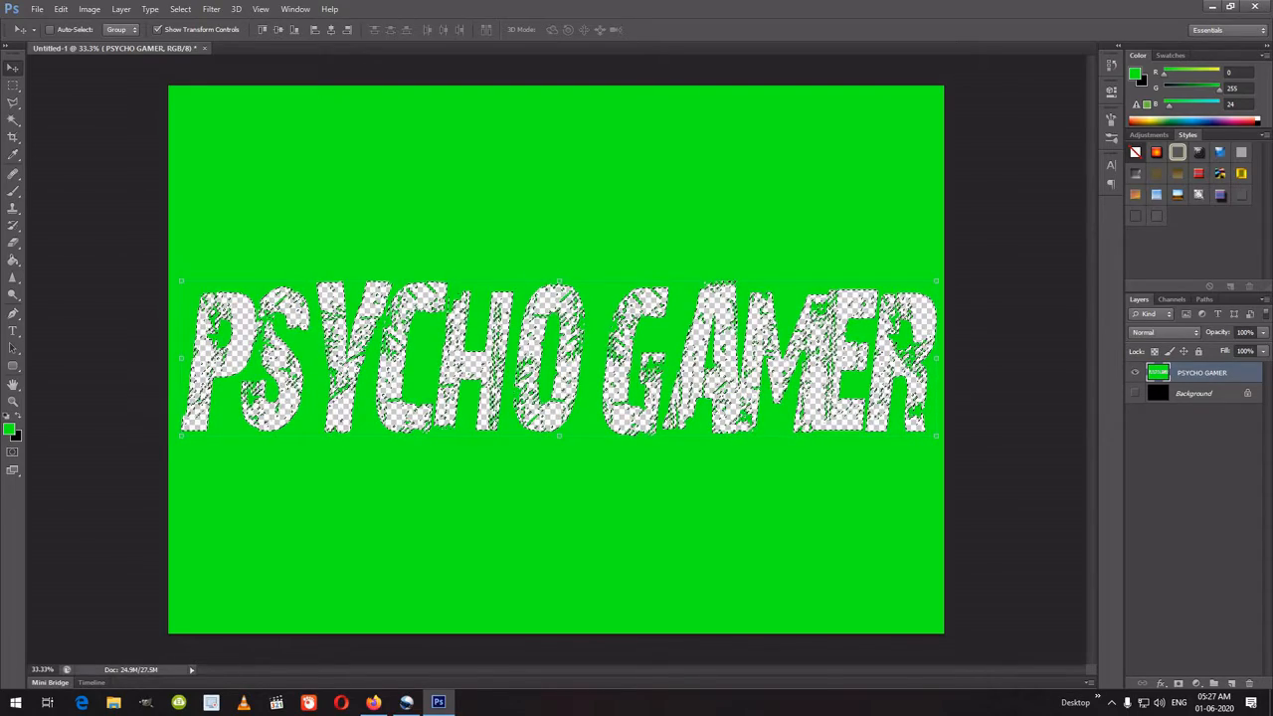
{"action": "left_click", "coordinate": [37, 9]}
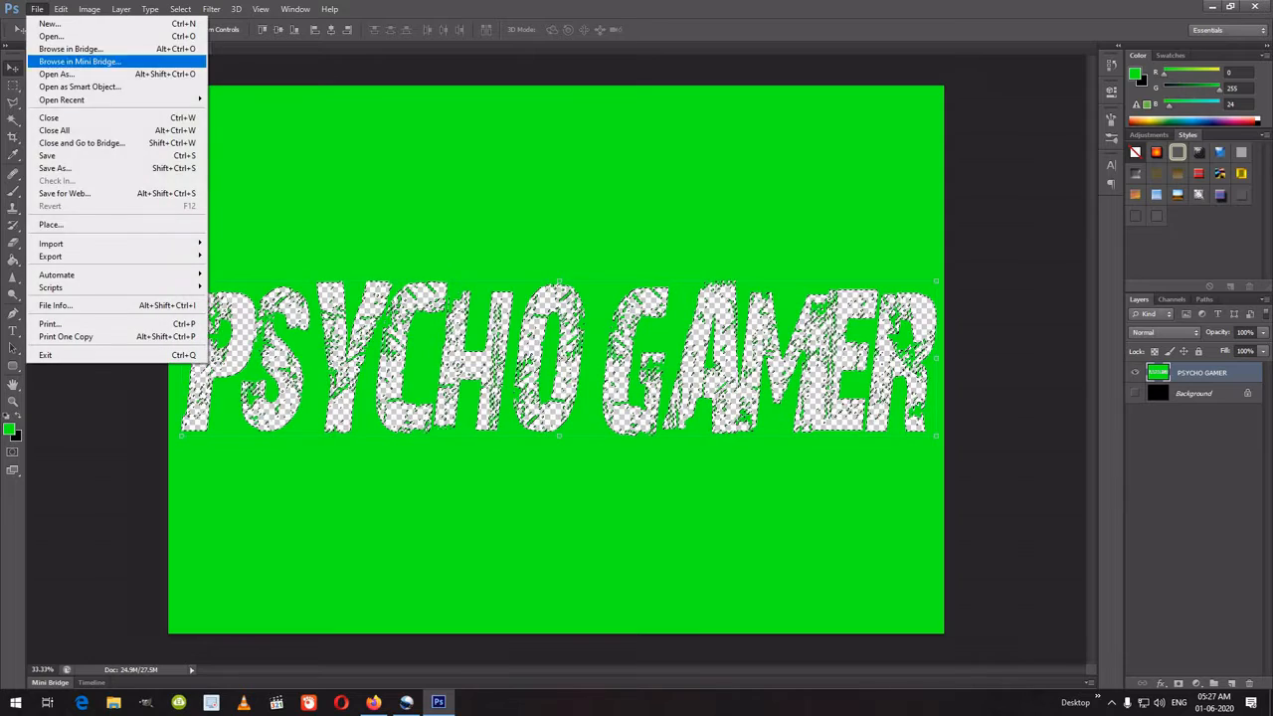
{"action": "left_click", "coordinate": [55, 169]}
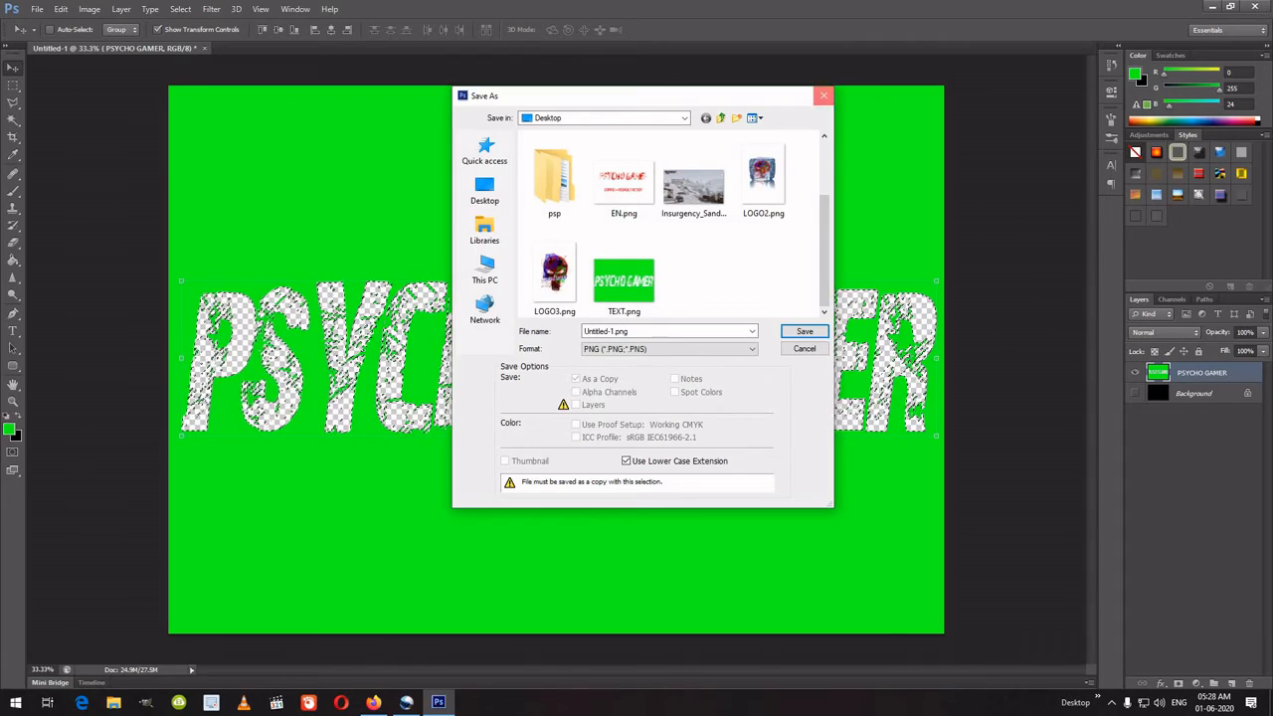
{"action": "left_click", "coordinate": [824, 95]}
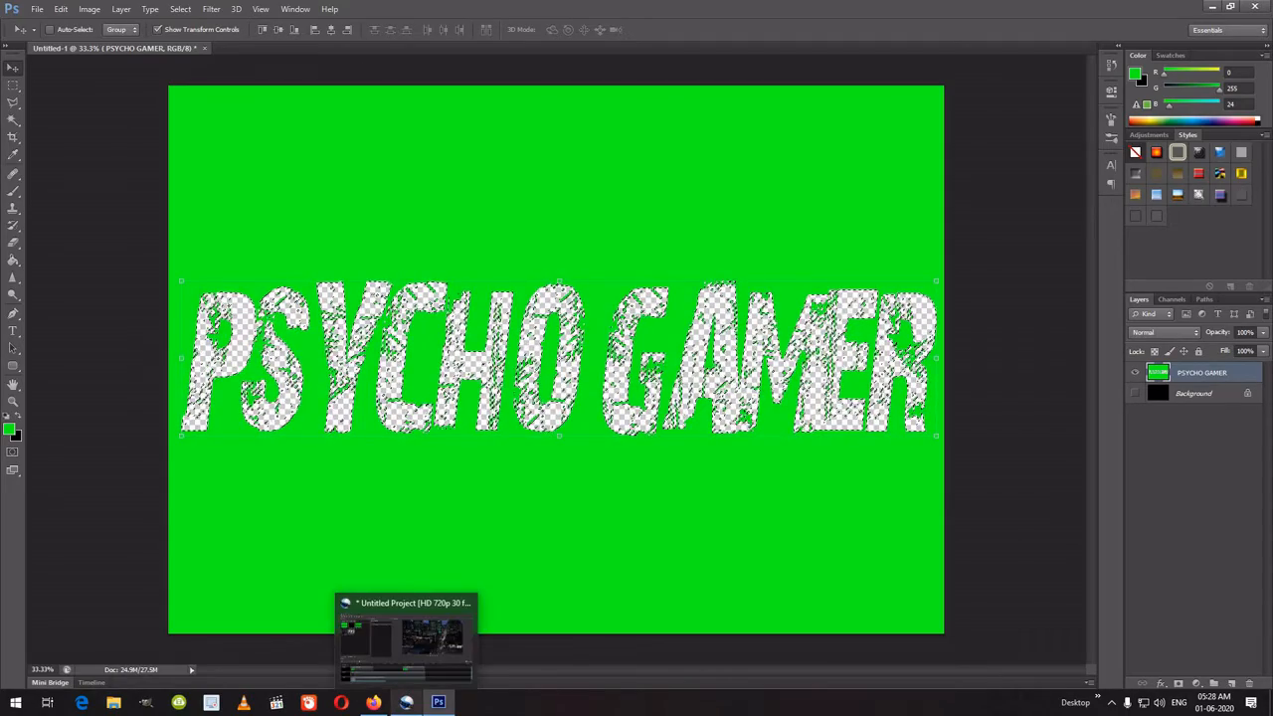
Switch to OpenShot Video Editor and delete both LOGO VIDEO.mp4 clips, City - 3134.mp4 and the music clip from the timeline.
{"action": "left_click", "coordinate": [406, 702]}
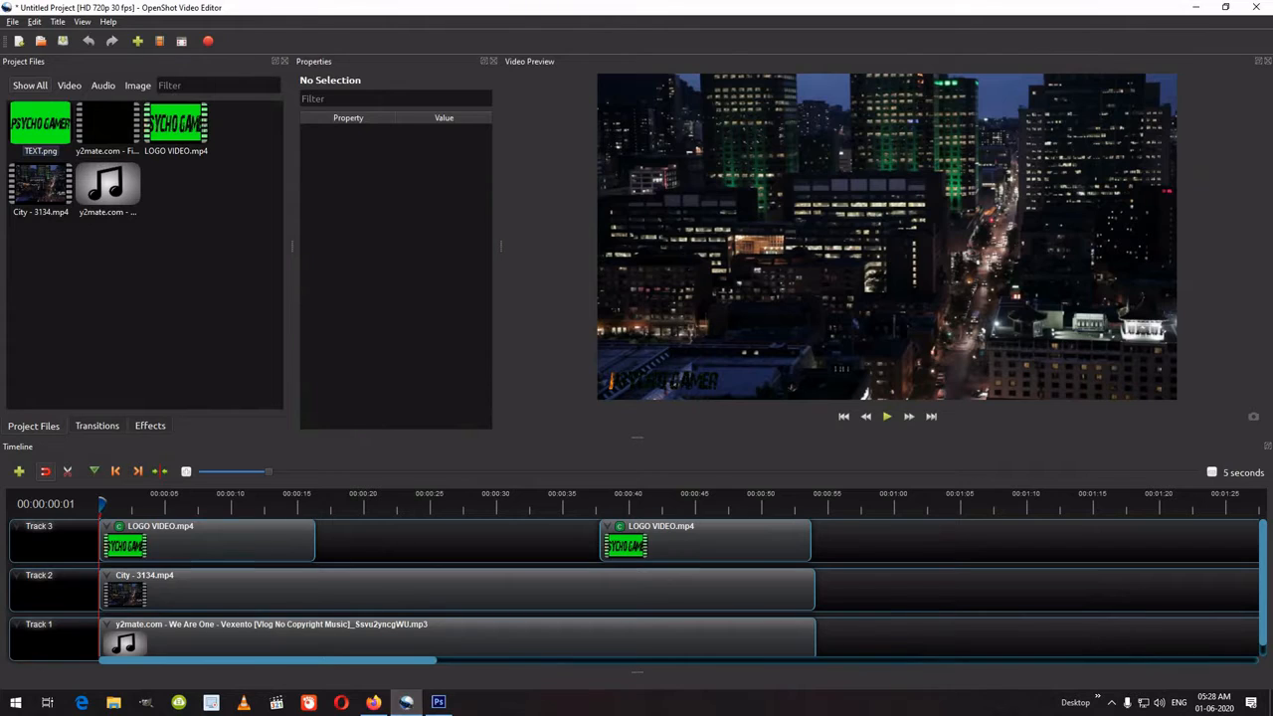
{"action": "left_click", "coordinate": [39, 150]}
{"action": "key", "text": "Return"}
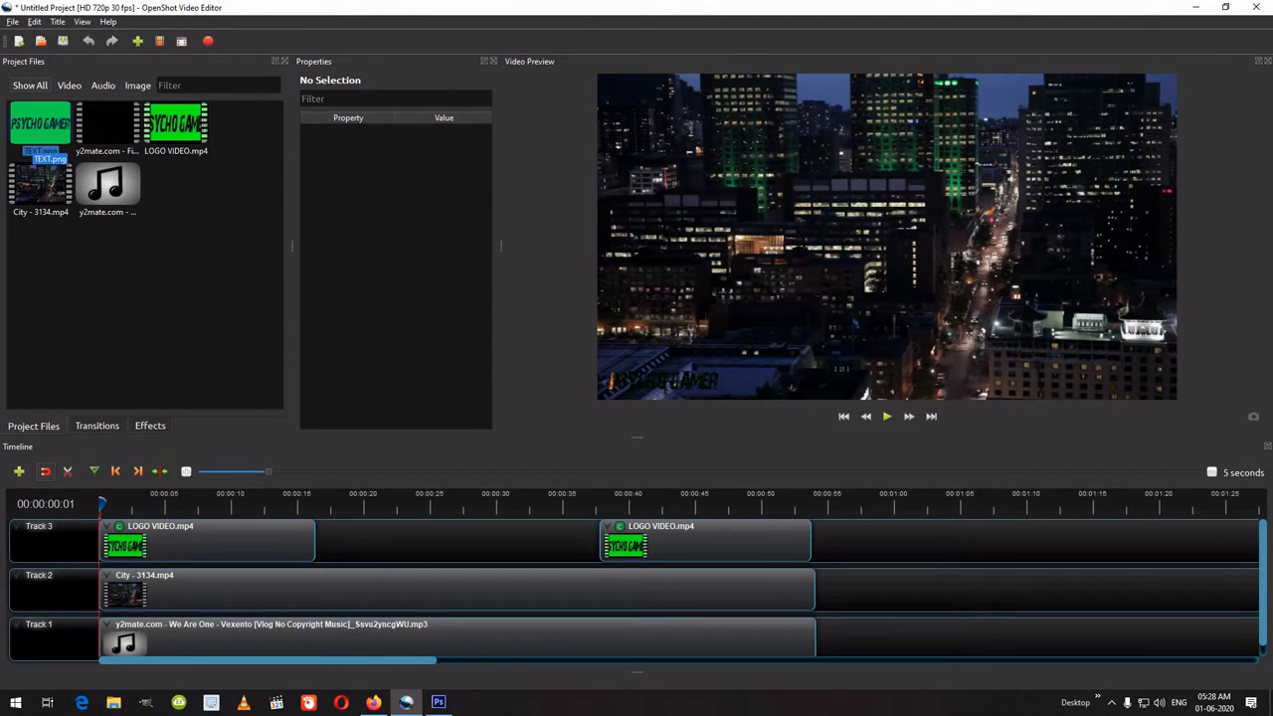
{"action": "left_click", "coordinate": [108, 185]}
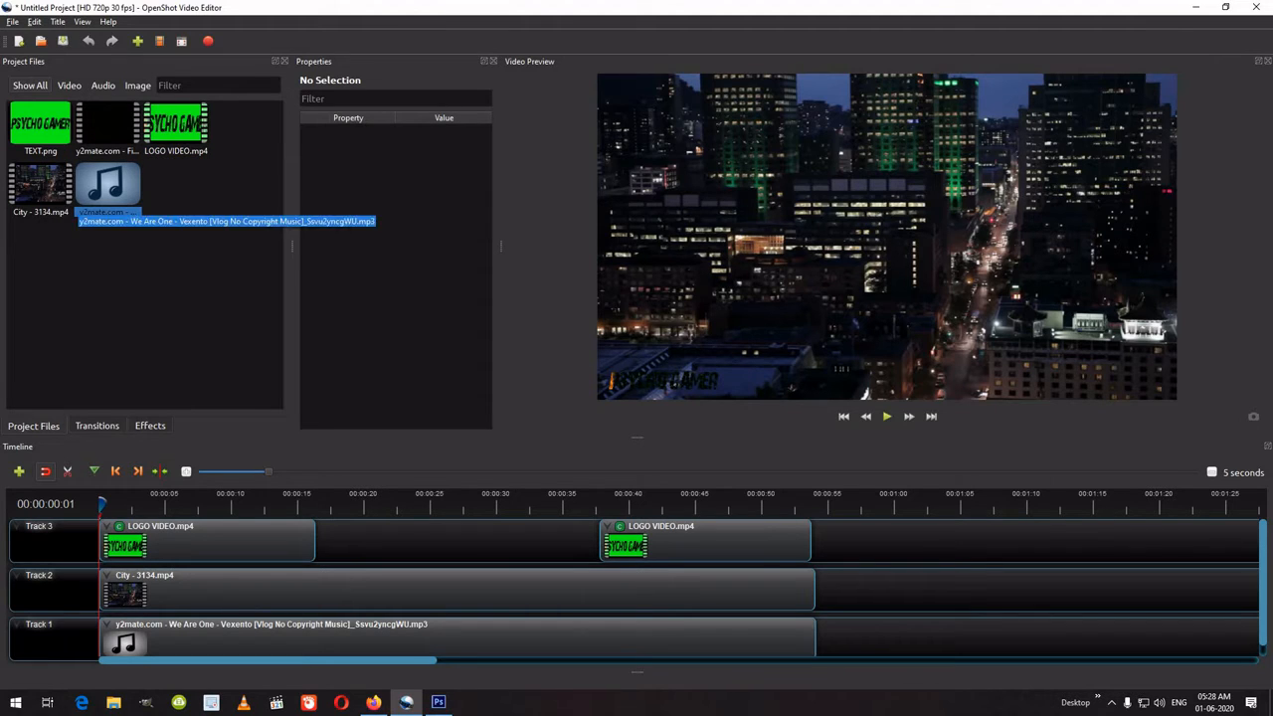
{"action": "left_click", "coordinate": [207, 540]}
{"action": "key", "text": "Delete"}
{"action": "left_click", "coordinate": [705, 540]}
{"action": "key", "text": "Delete"}
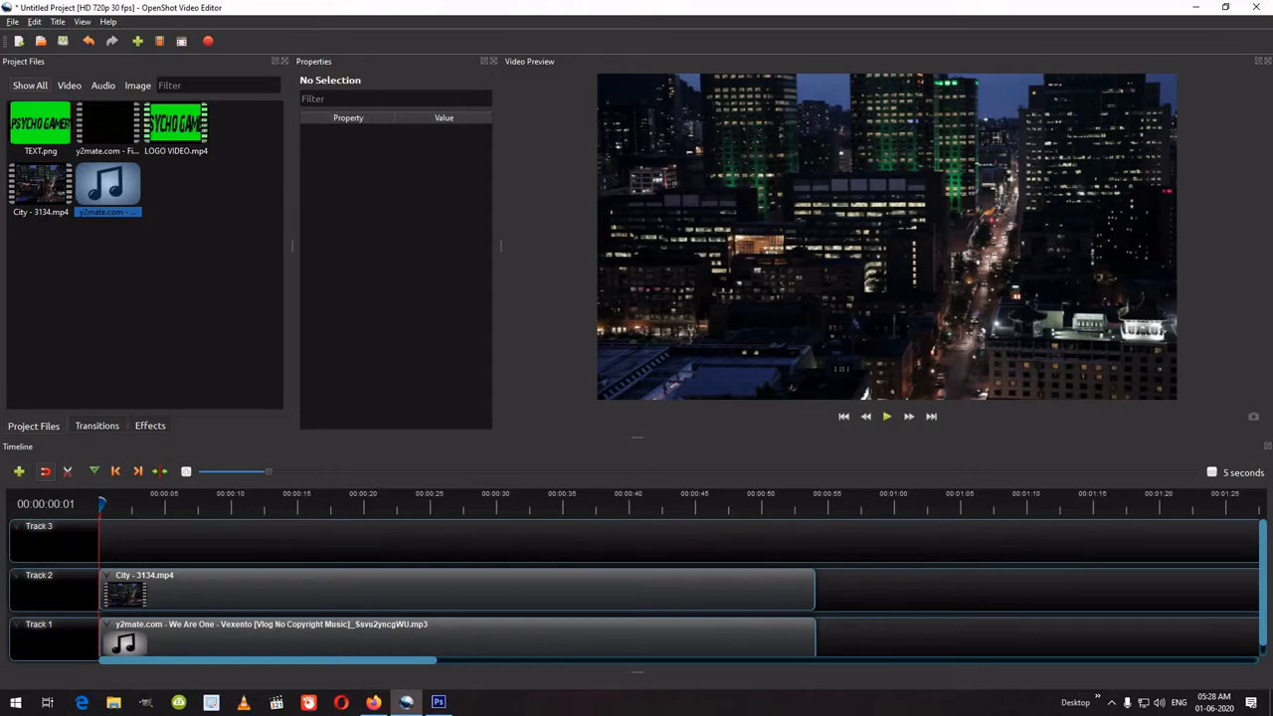
{"action": "left_click", "coordinate": [457, 590]}
{"action": "key", "text": "Delete"}
{"action": "left_click", "coordinate": [456, 637]}
{"action": "key", "text": "Delete"}
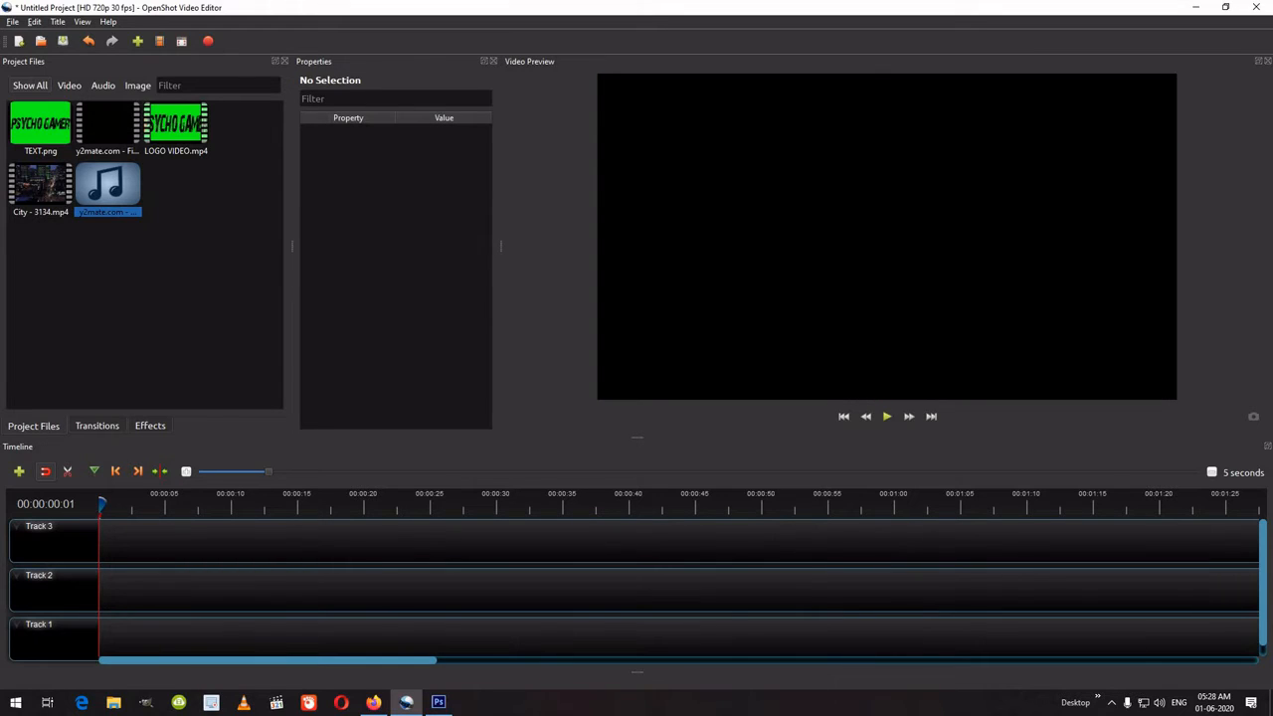
Place TEXT.png from the project files at the start of Track 2.
{"action": "left_click", "coordinate": [40, 185]}
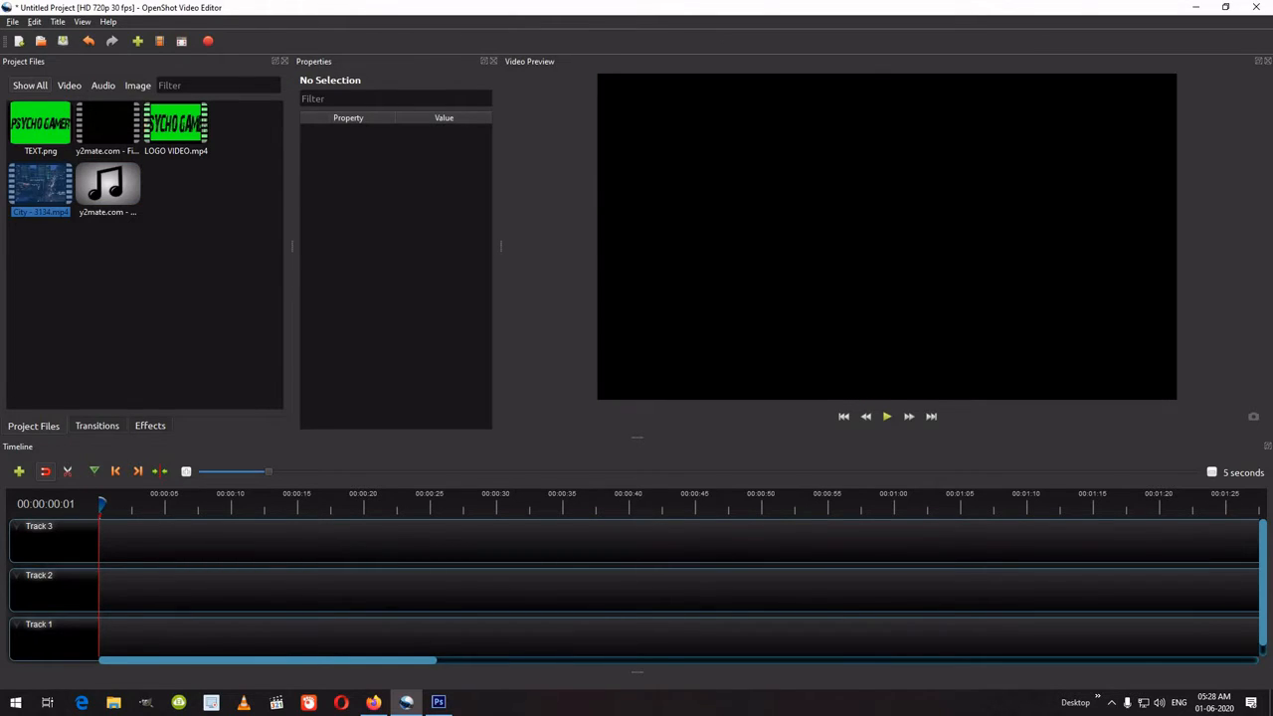
{"action": "left_click", "coordinate": [175, 127]}
{"action": "left_click", "coordinate": [107, 126]}
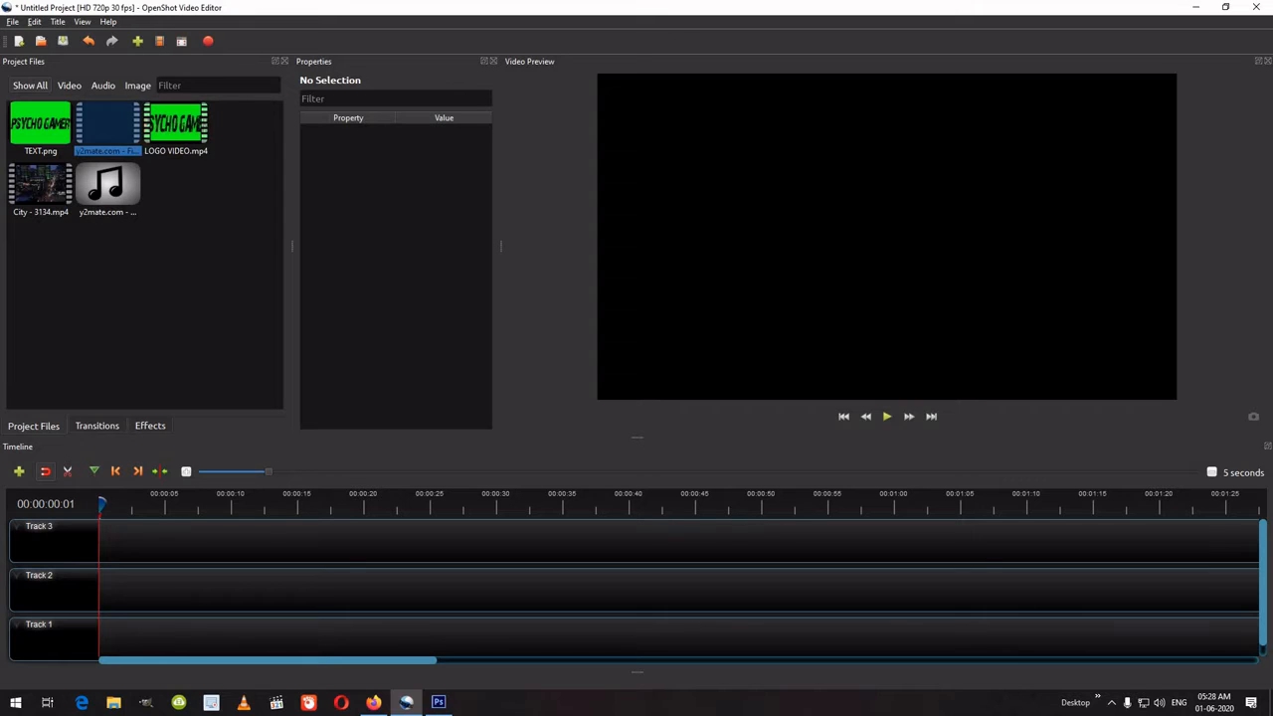
{"action": "left_click_drag", "start_coordinate": [39, 125], "coordinate": [104, 589]}
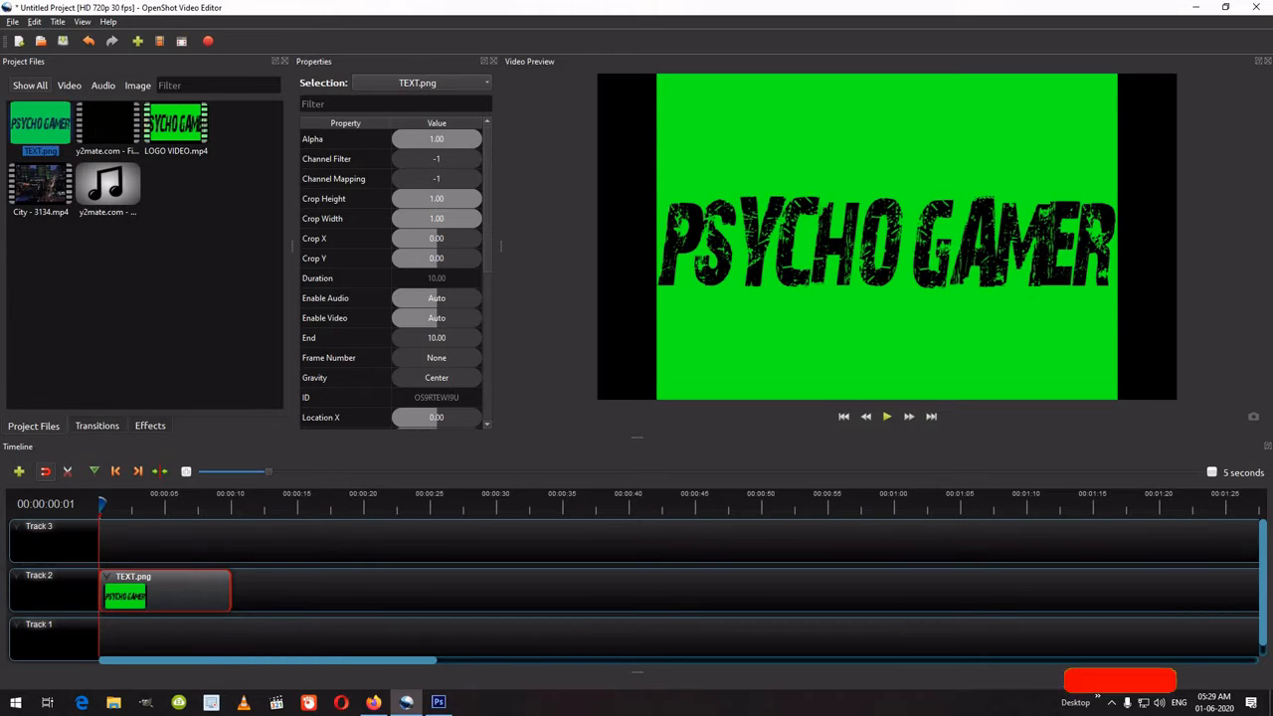
Preview the first few seconds of the TEXT.png clip and return the playhead to the start.
{"action": "key", "text": "space"}
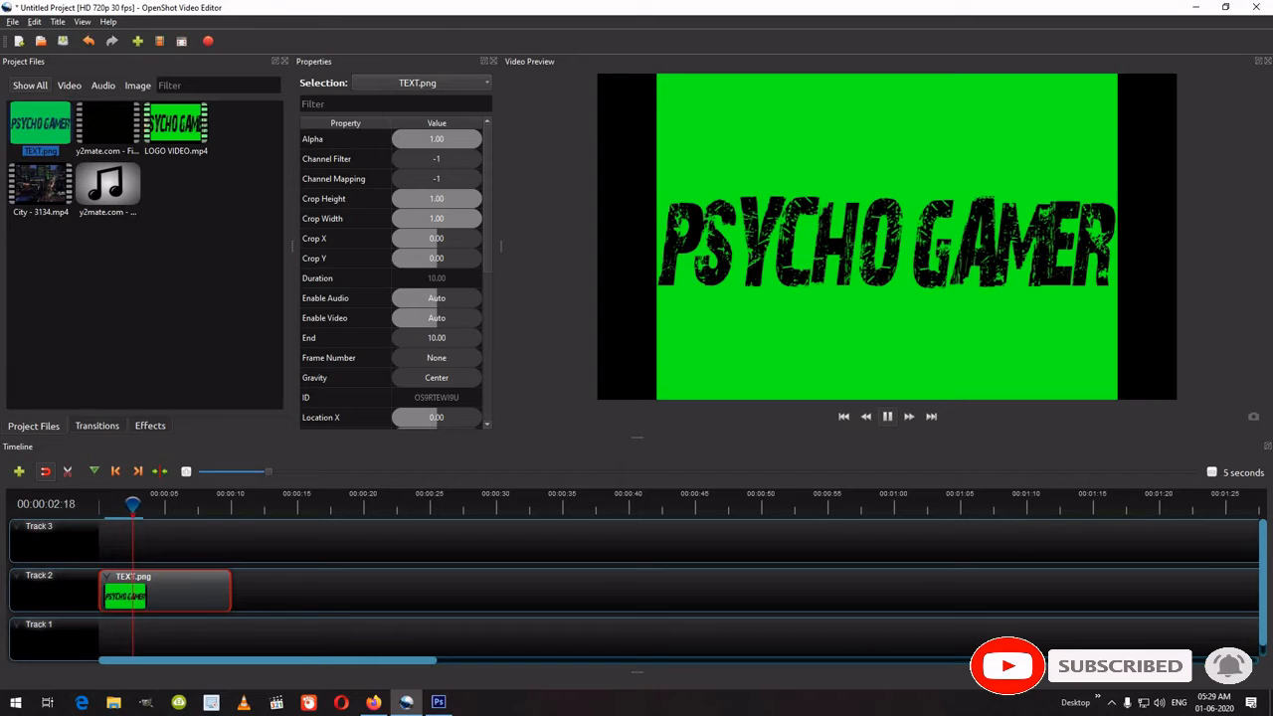
{"action": "key", "text": "space"}
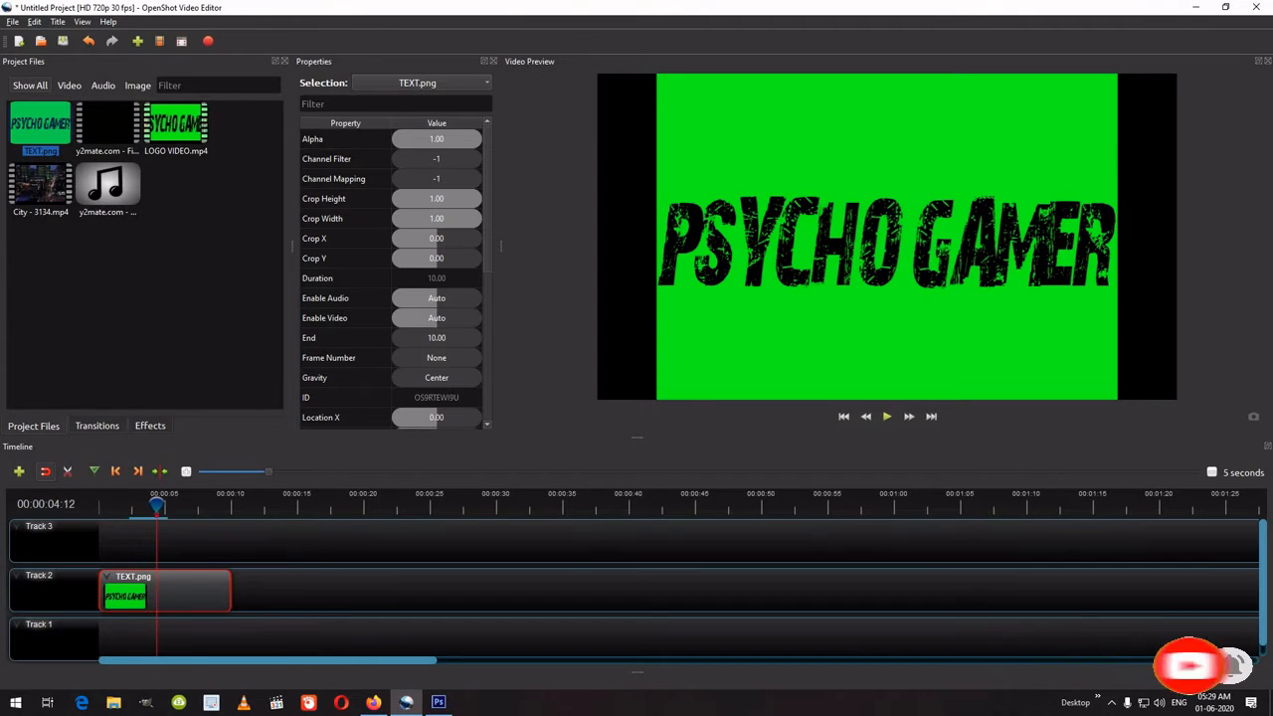
{"action": "key", "text": "Home"}
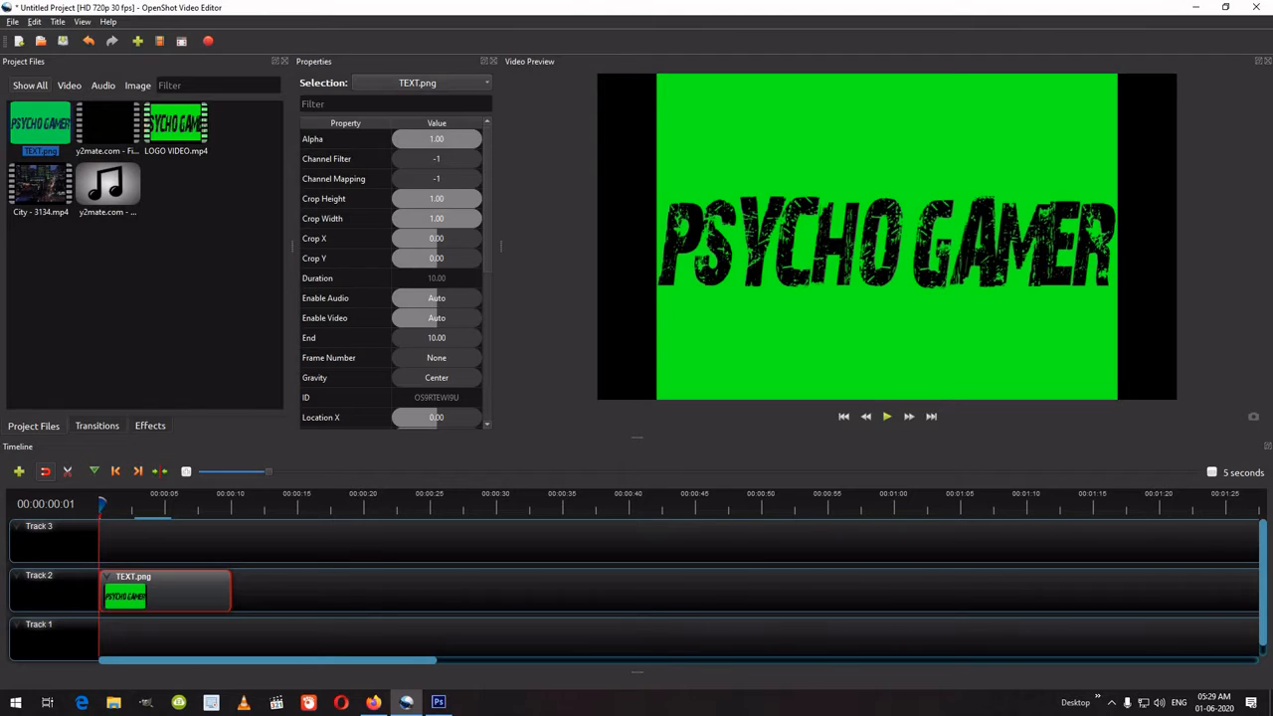
Transform the TEXT.png clip, stretching it horizontally to a Scale X of about 1.26 to fill the frame width.
{"action": "right_click", "coordinate": [183, 602]}
{"action": "mouse_move", "coordinate": [253, 534]}
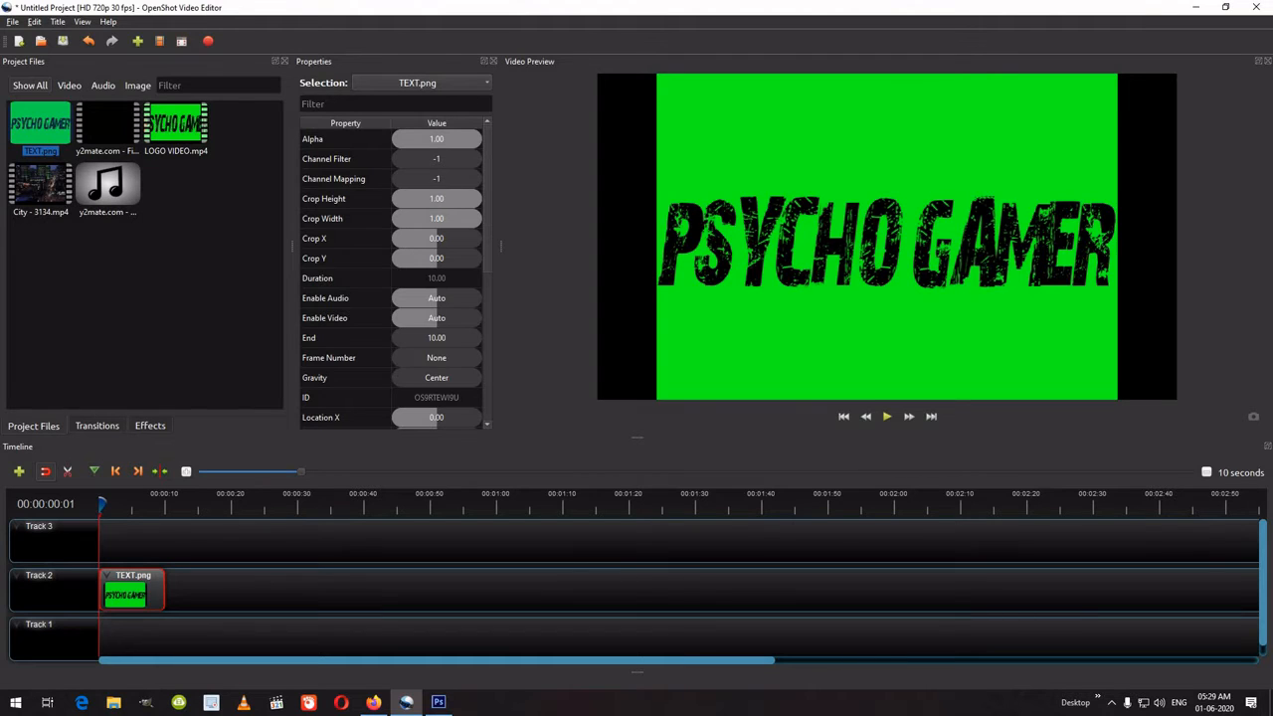
{"action": "scroll", "coordinate": [394, 278], "scroll_direction": "down", "scroll_amount": 3}
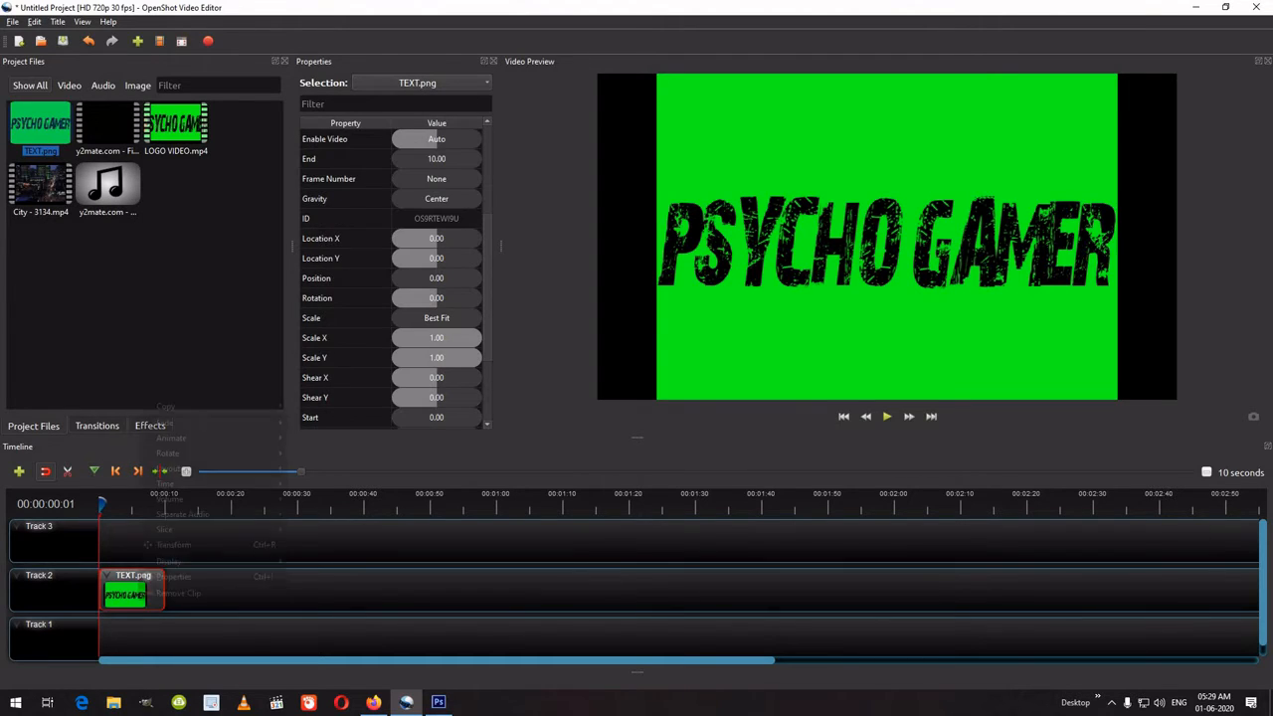
{"action": "right_click", "coordinate": [139, 600]}
{"action": "left_click", "coordinate": [174, 545]}
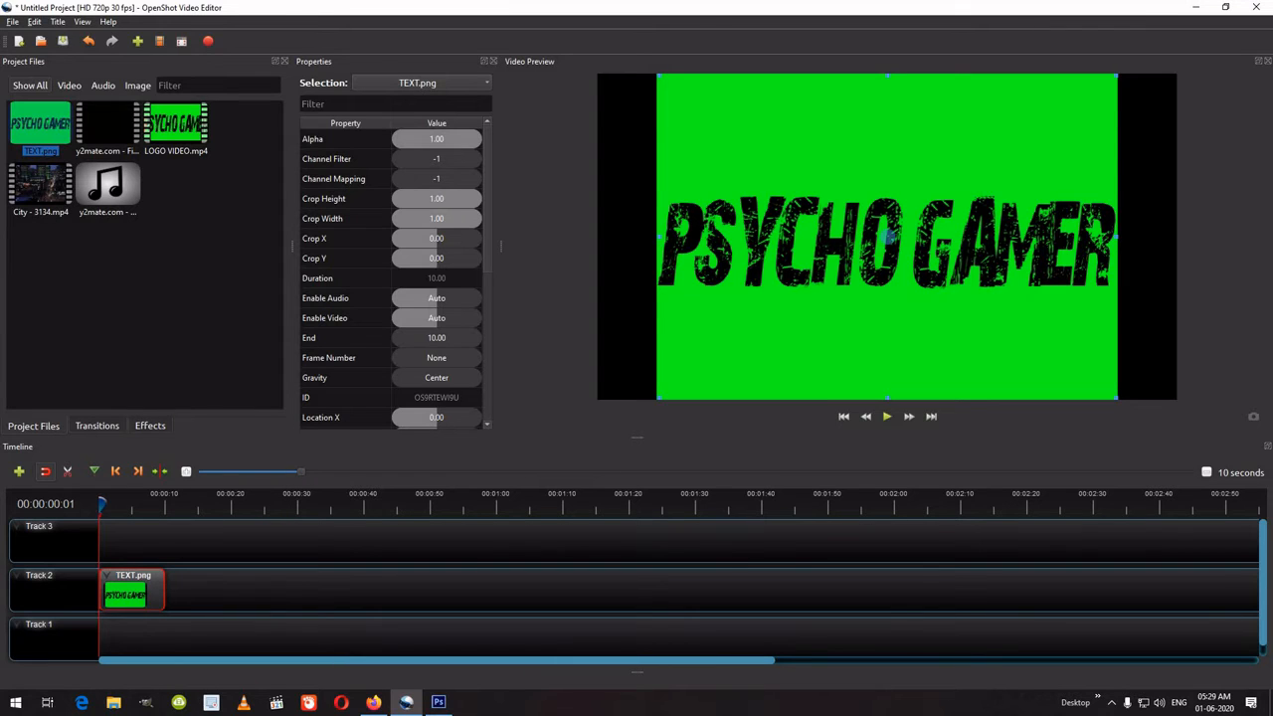
{"action": "left_click_drag", "start_coordinate": [1116, 237], "coordinate": [1178, 237]}
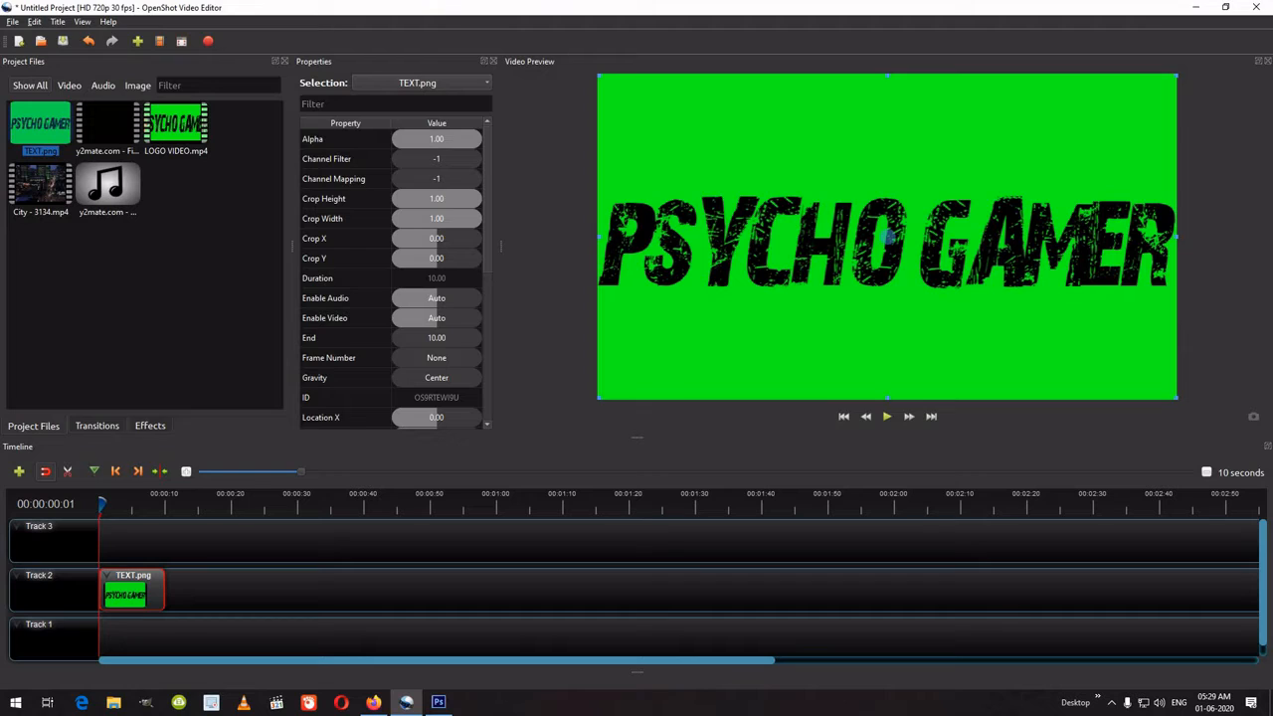
{"action": "scroll", "coordinate": [393, 274], "scroll_direction": "down", "scroll_amount": 3}
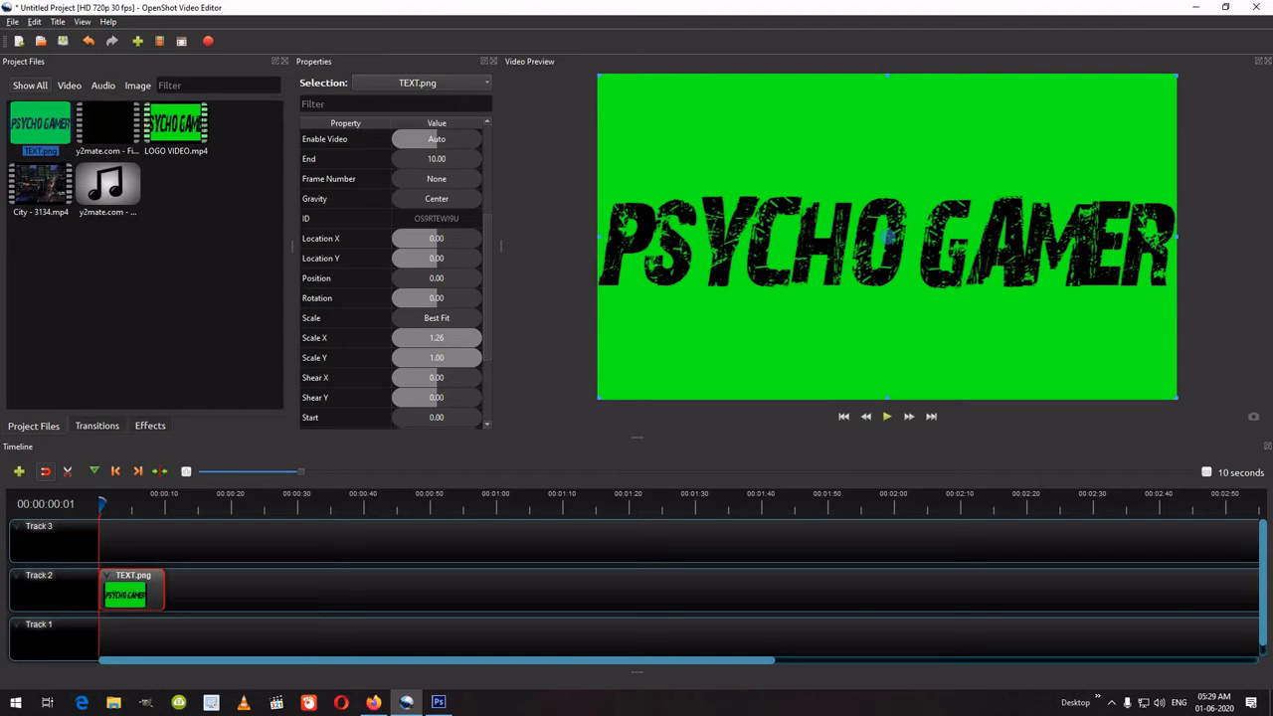
Move TEXT.png up to Track 3 and place the Fire Effect video beneath it at the start of Track 2.
{"action": "left_click_drag", "start_coordinate": [125, 589], "coordinate": [125, 542]}
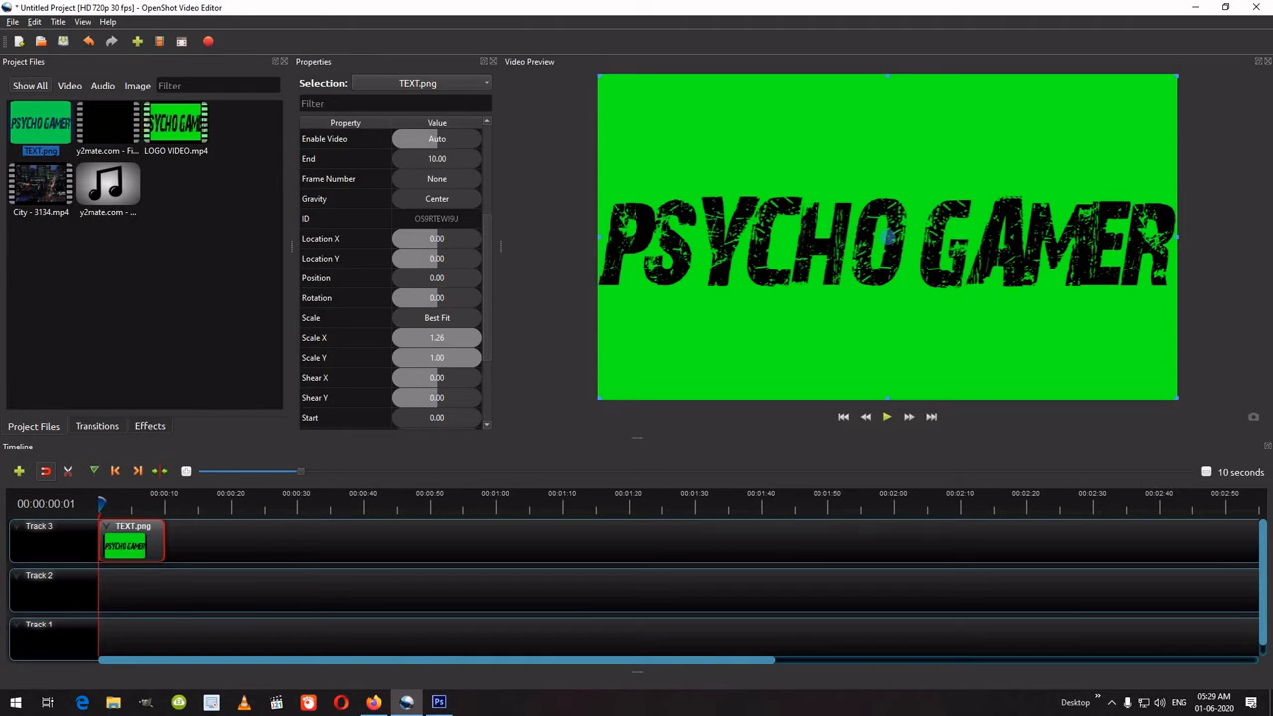
{"action": "left_click", "coordinate": [107, 127]}
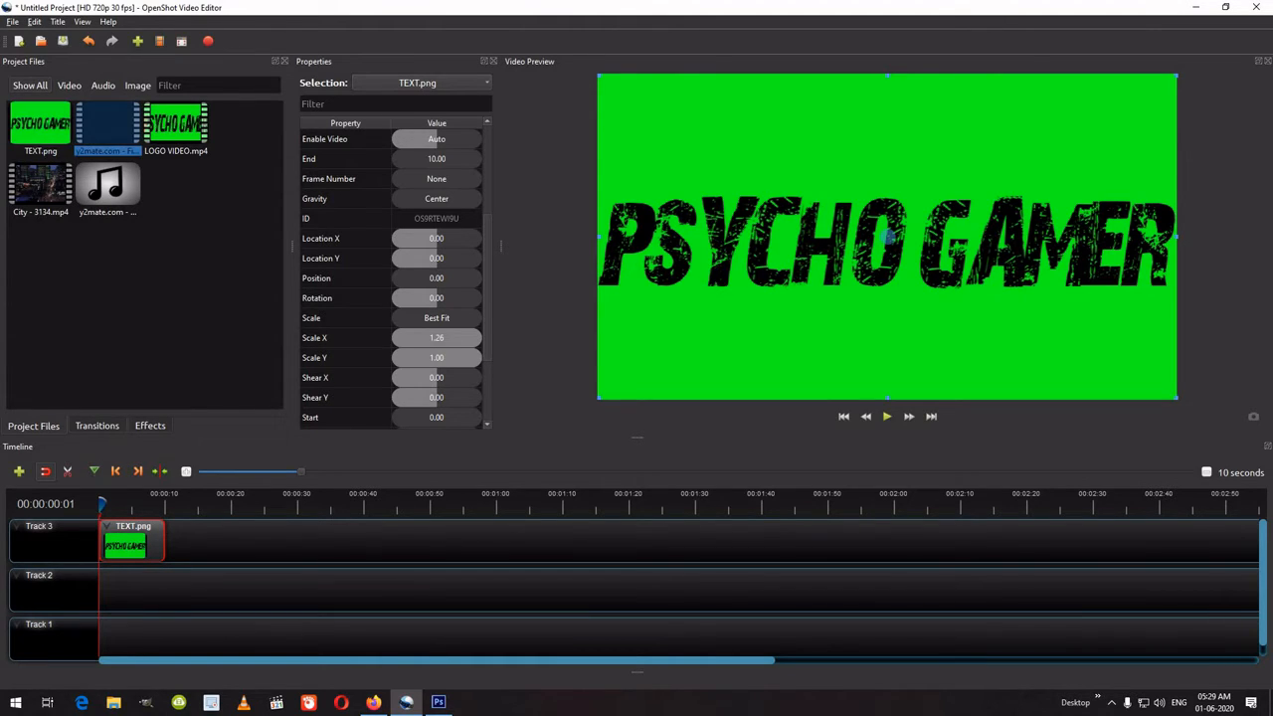
{"action": "left_click_drag", "start_coordinate": [107, 128], "coordinate": [100, 590]}
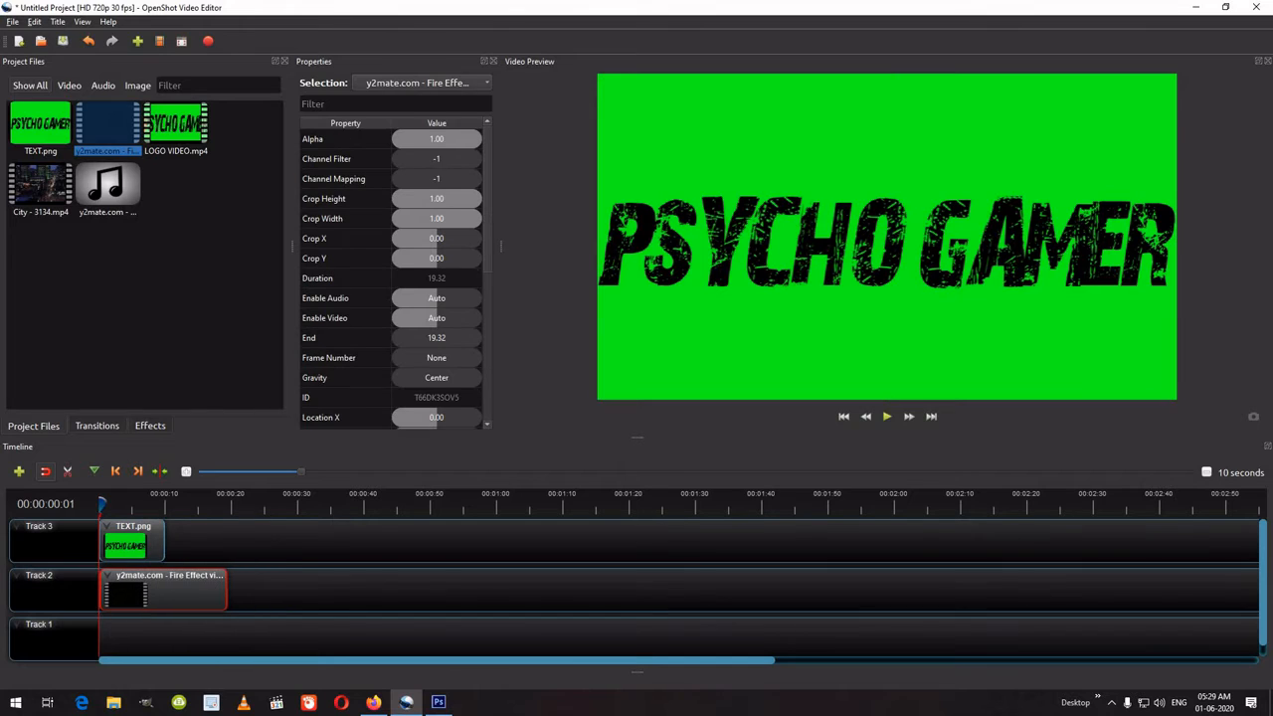
Compare the two clips' lengths at a 1-second timeline scale and play the fire effect through the cut-out lettering.
{"action": "left_click_drag", "start_coordinate": [300, 471], "coordinate": [202, 471]}
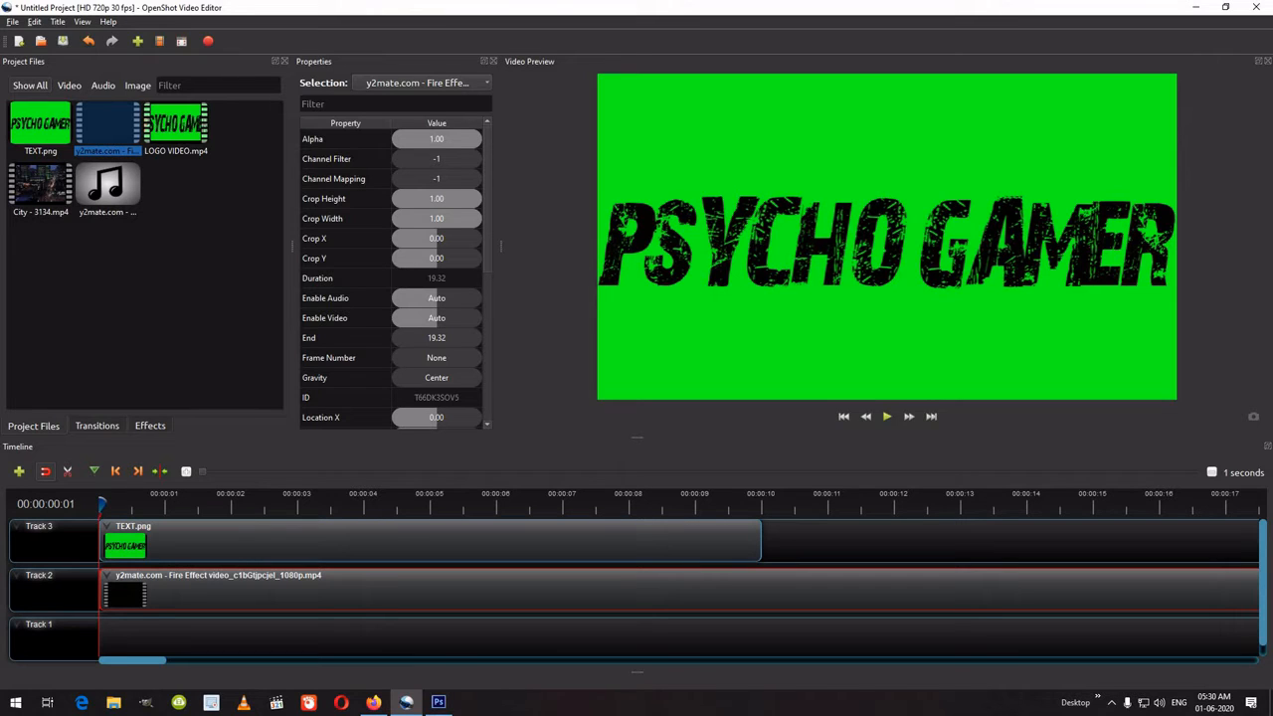
{"action": "left_click_drag", "start_coordinate": [132, 659], "coordinate": [182, 660]}
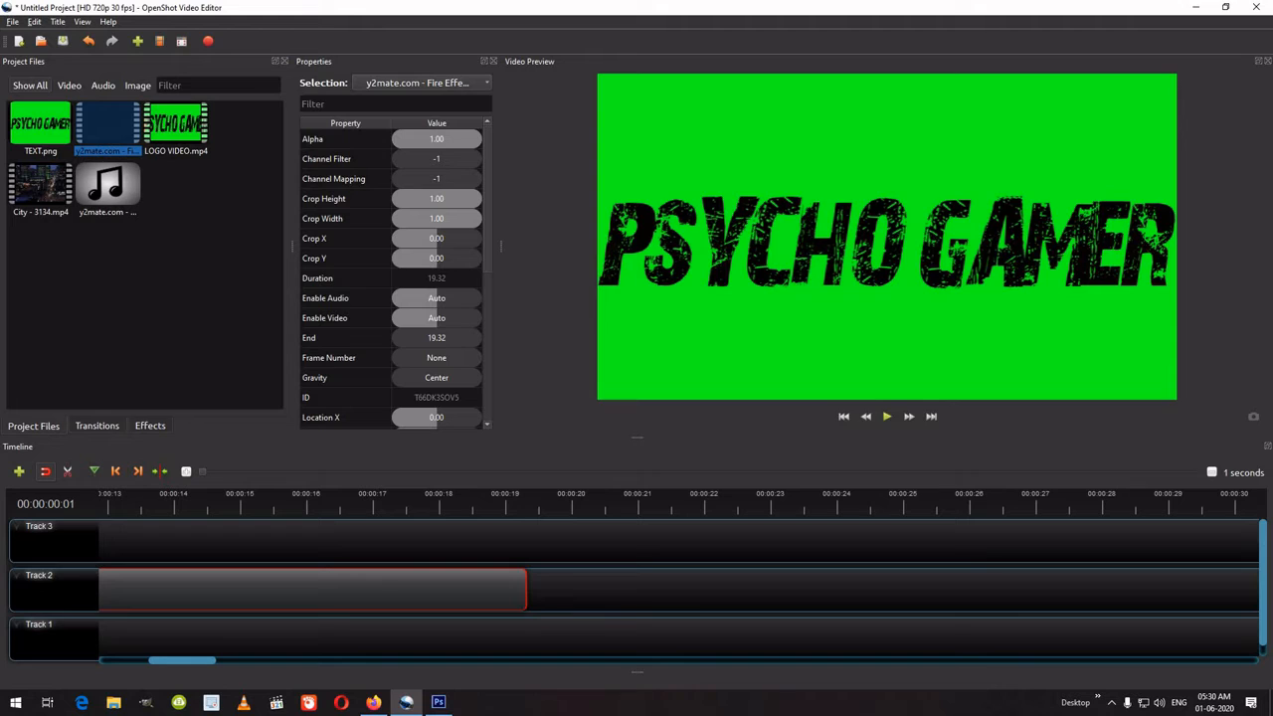
{"action": "left_click_drag", "start_coordinate": [182, 659], "coordinate": [132, 659]}
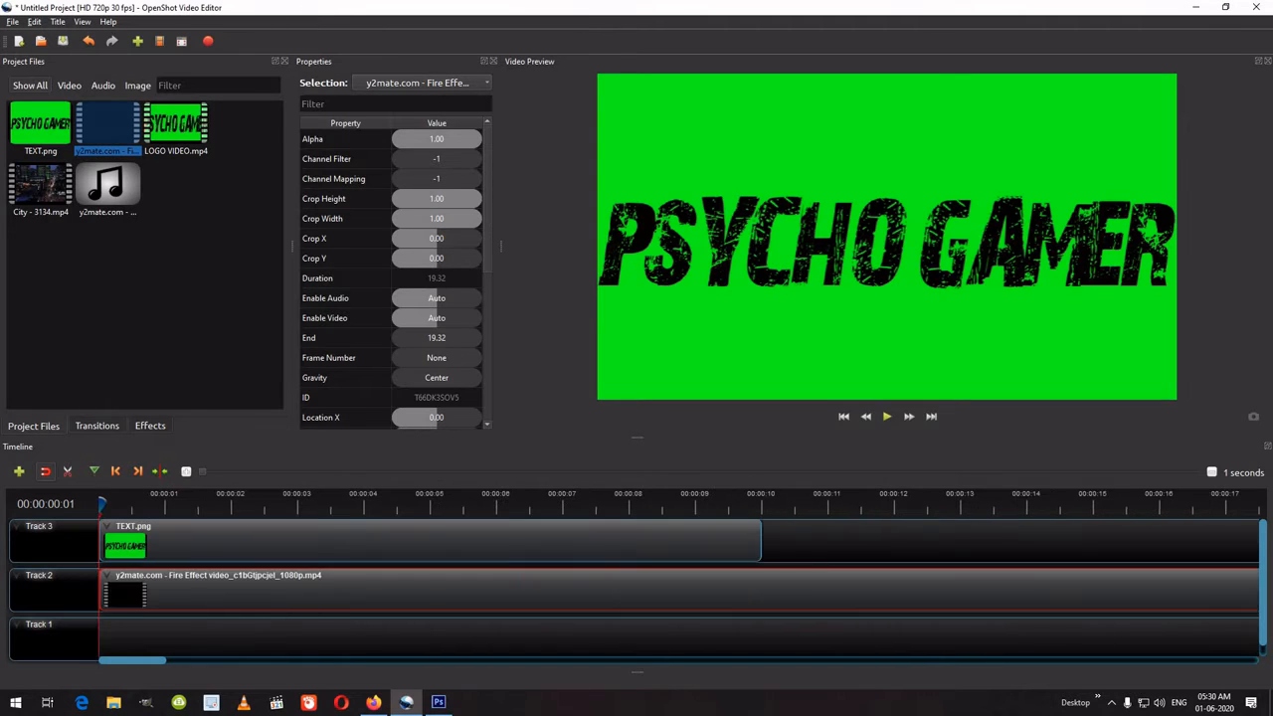
{"action": "key", "text": "space"}
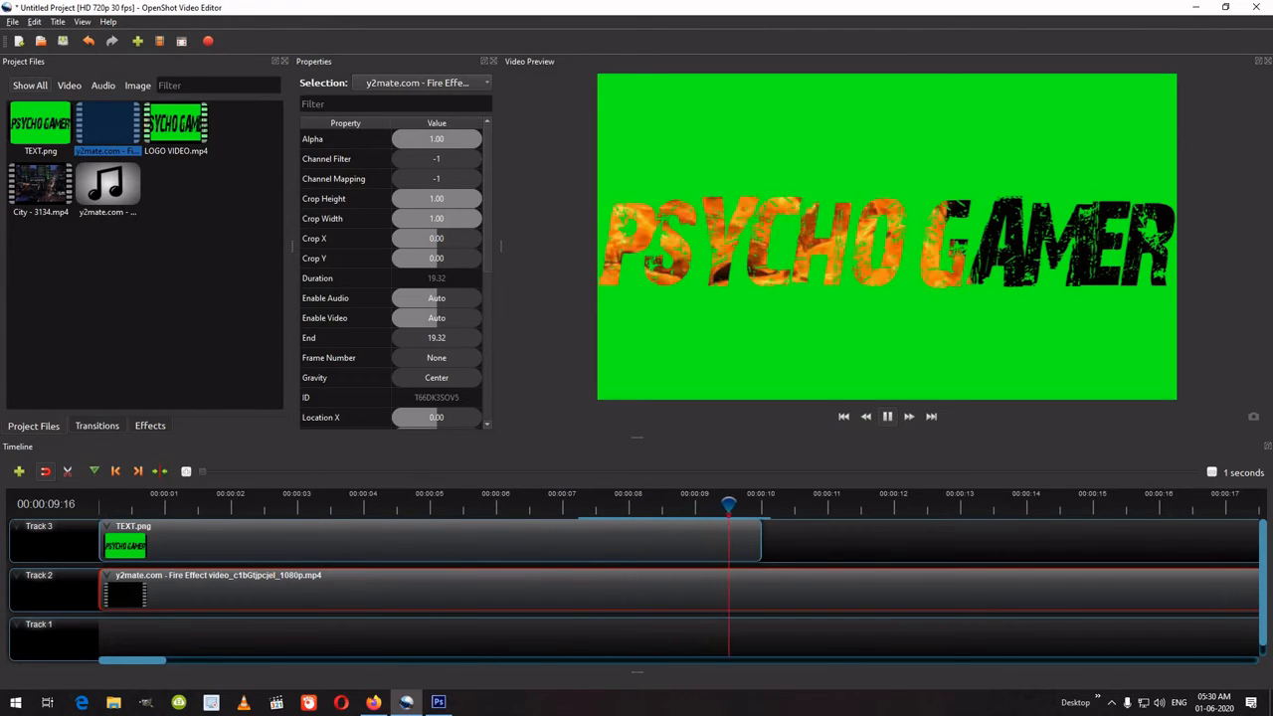
Slice the Fire Effect clip at 00:00:02:11, just before the flames enter the lettering, keeping the right side.
{"action": "key", "text": "space"}
{"action": "left_click_drag", "start_coordinate": [773, 505], "coordinate": [242, 506]}
{"action": "key", "text": "space"}
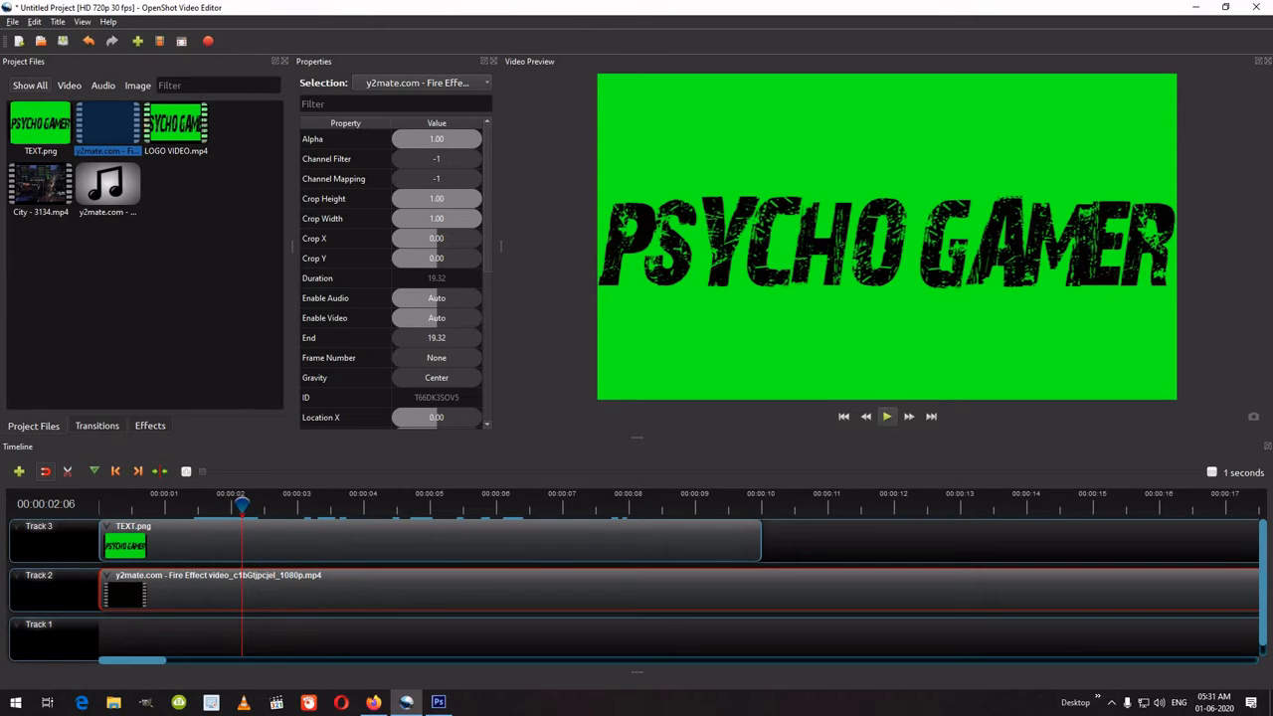
{"action": "key", "text": "space"}
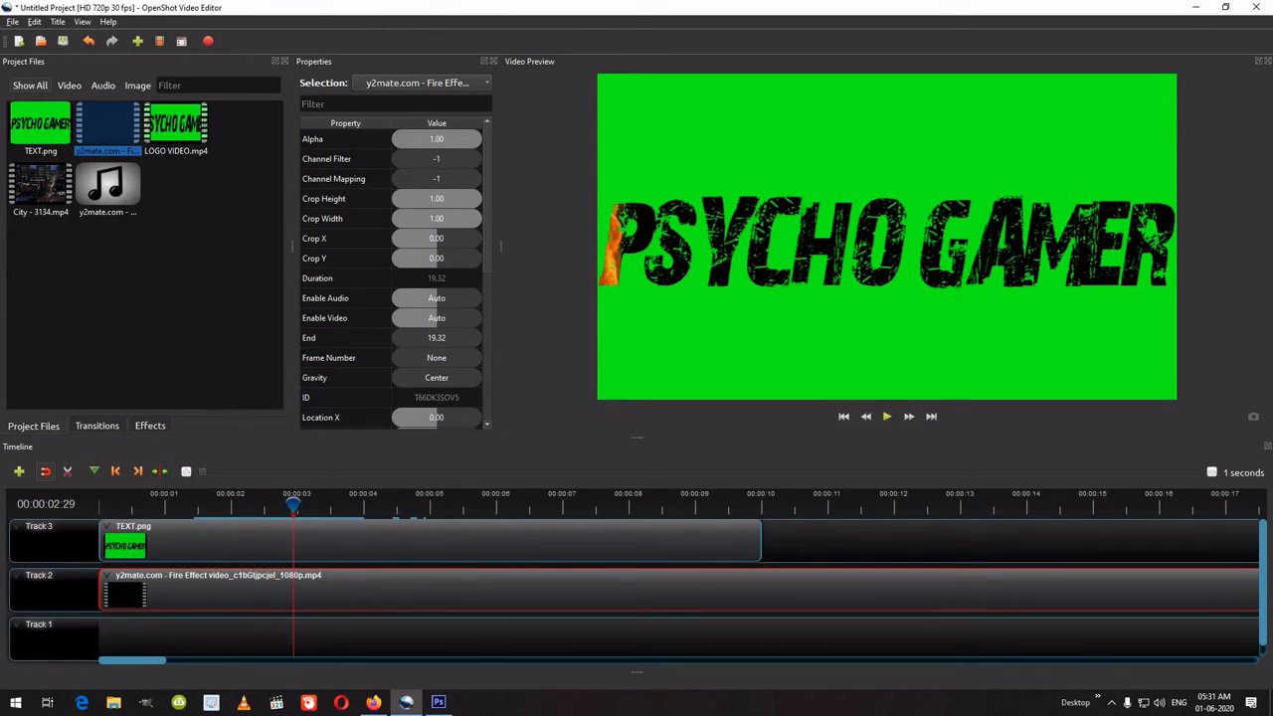
{"action": "key", "text": "Left"}
{"action": "key", "text": "Left"}
{"action": "key", "text": "Left"}
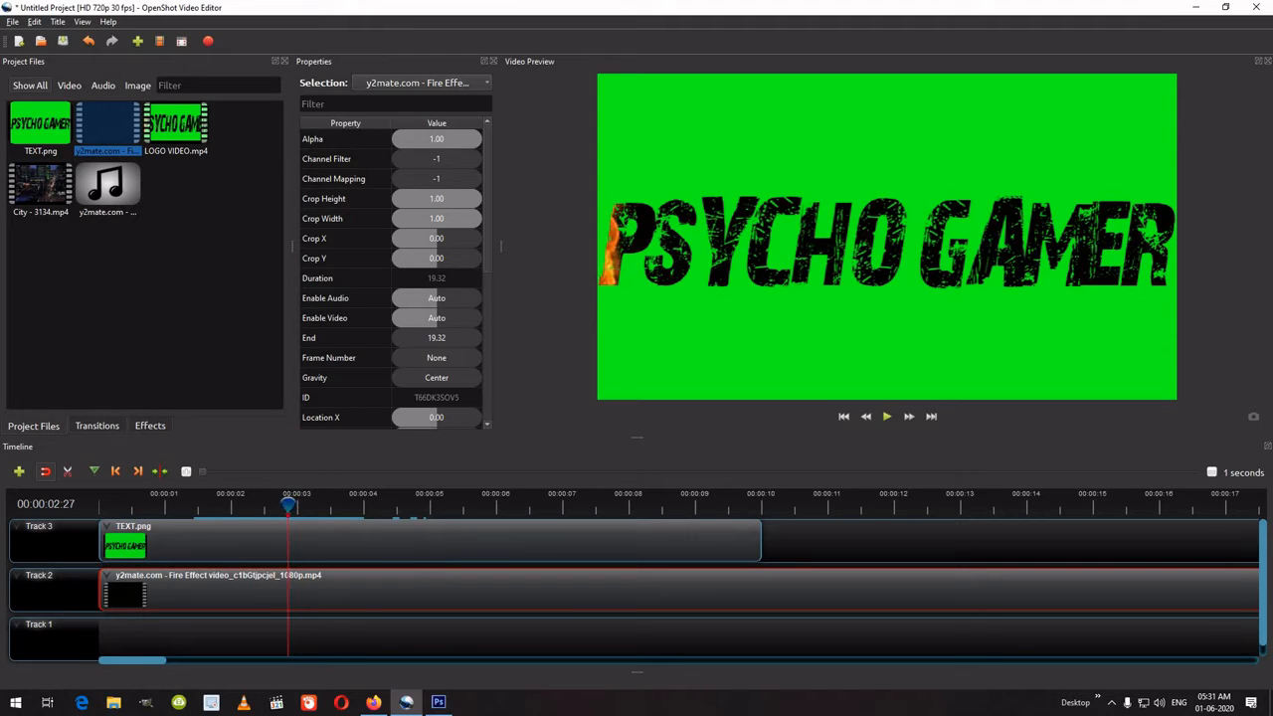
{"action": "key", "text": "Left"}
{"action": "key", "text": "Left"}
{"action": "key", "text": "Left"}
{"action": "key", "text": "Left"}
{"action": "key", "text": "Left"}
{"action": "key", "text": "Left"}
{"action": "key", "text": "Left"}
{"action": "key", "text": "Left"}
{"action": "key", "text": "Left"}
{"action": "key", "text": "Left"}
{"action": "key", "text": "Left"}
{"action": "key", "text": "Left"}
{"action": "key", "text": "Left"}
{"action": "key", "text": "Left"}
{"action": "key", "text": "Left"}
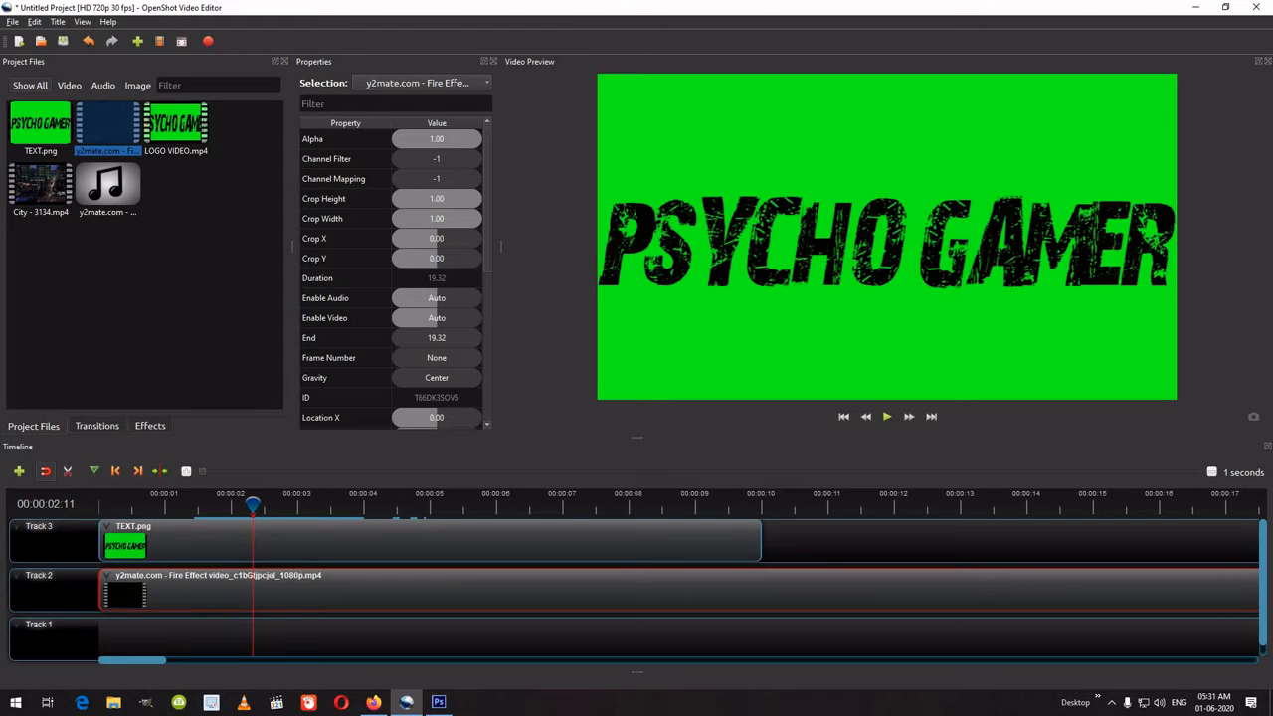
{"action": "right_click", "coordinate": [241, 597]}
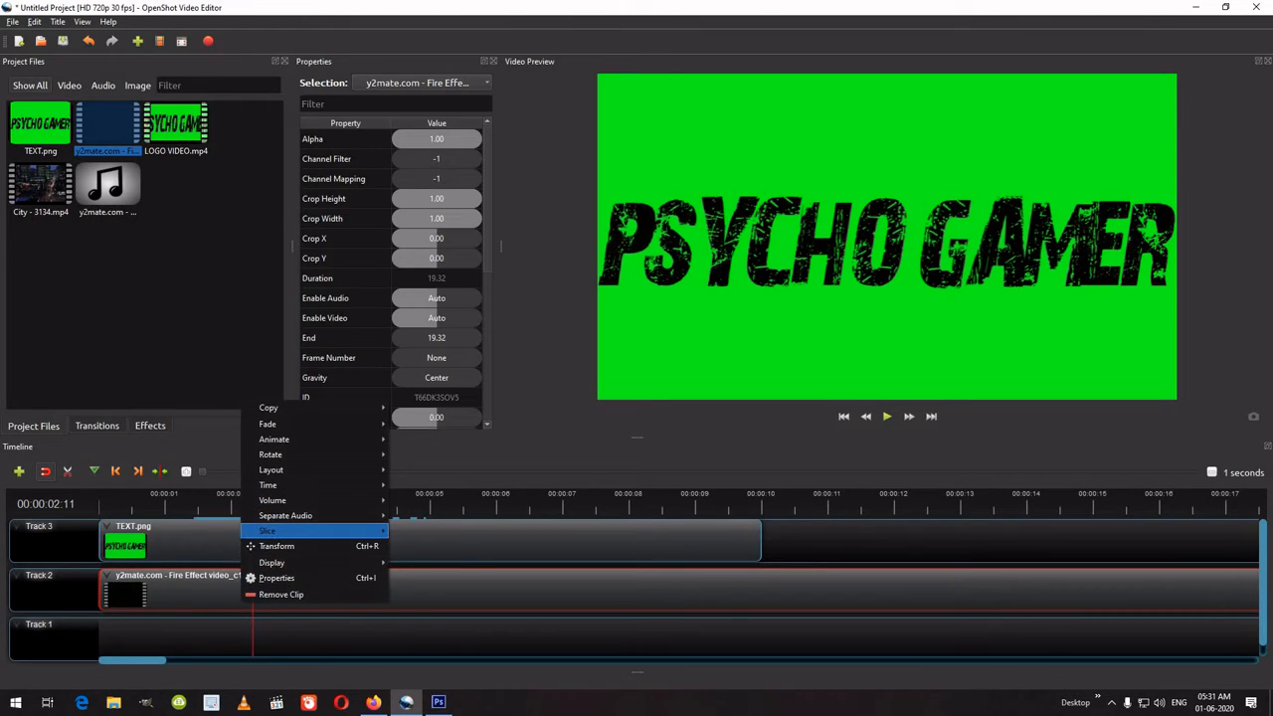
{"action": "mouse_move", "coordinate": [298, 531]}
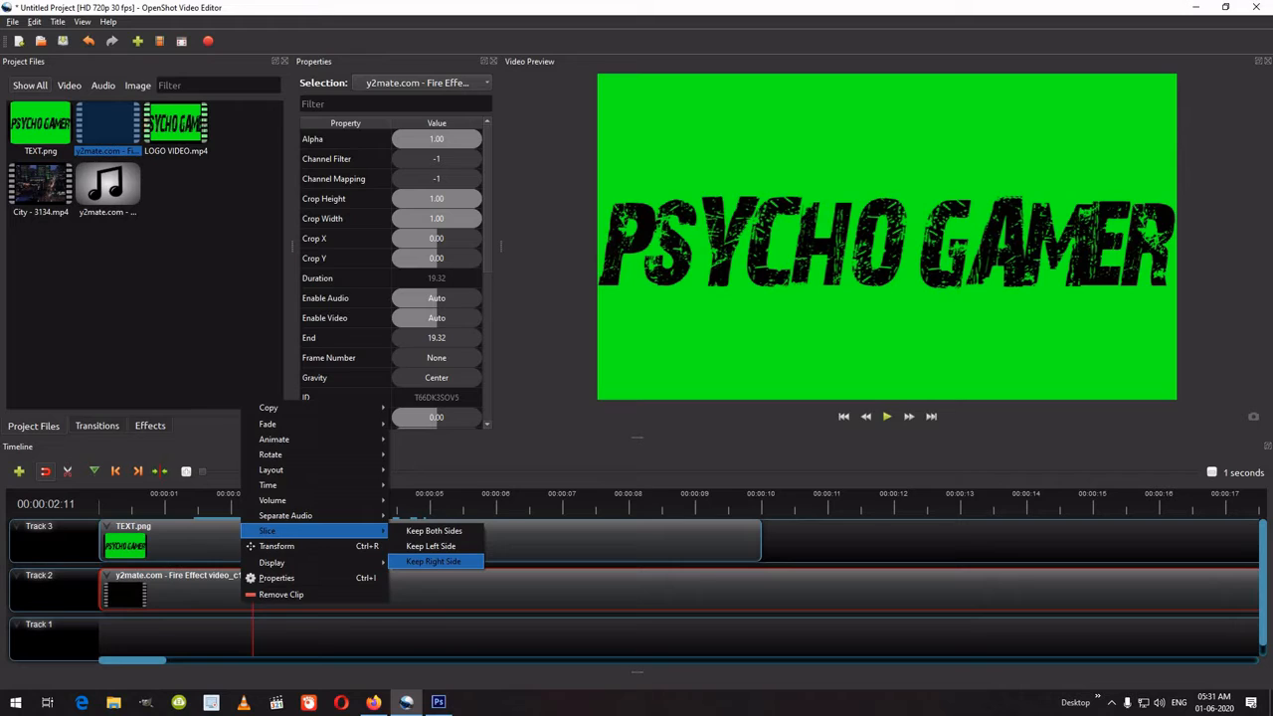
{"action": "left_click", "coordinate": [433, 561]}
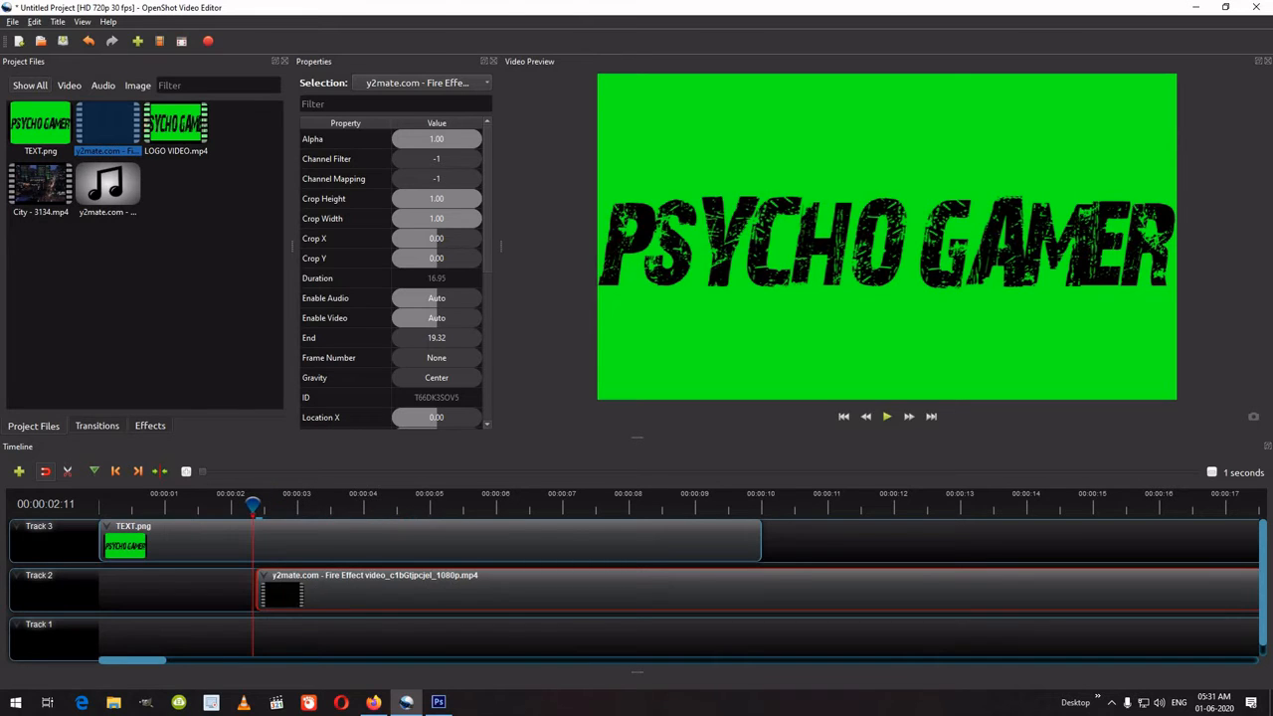
Move the sliced Fire Effect clip to the start of Track 2 and preview the first few seconds.
{"action": "left_click_drag", "start_coordinate": [398, 589], "coordinate": [241, 589]}
{"action": "left_click", "coordinate": [844, 416]}
{"action": "left_click", "coordinate": [886, 416]}
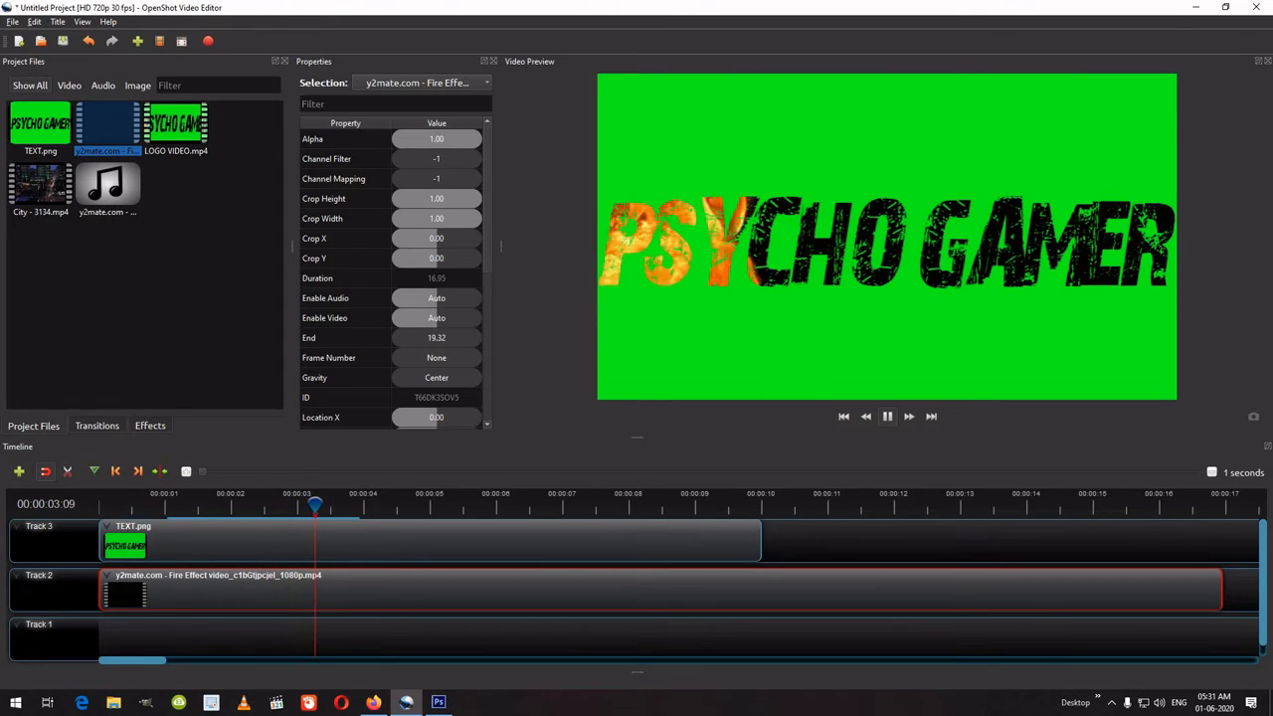
{"action": "key", "text": "space"}
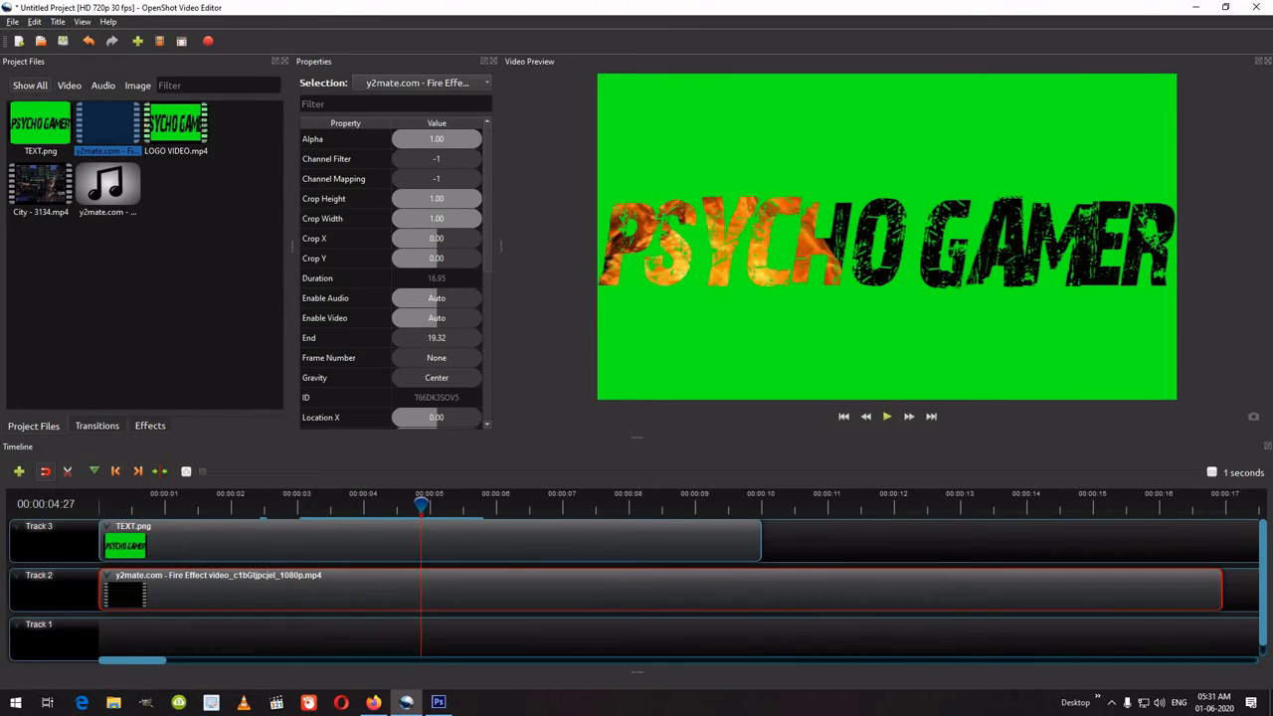
Return the playhead to the start and extend the TEXT.png clip to about 16.87 seconds, near the Fire Effect clip's end.
{"action": "left_click_drag", "start_coordinate": [421, 505], "coordinate": [101, 505]}
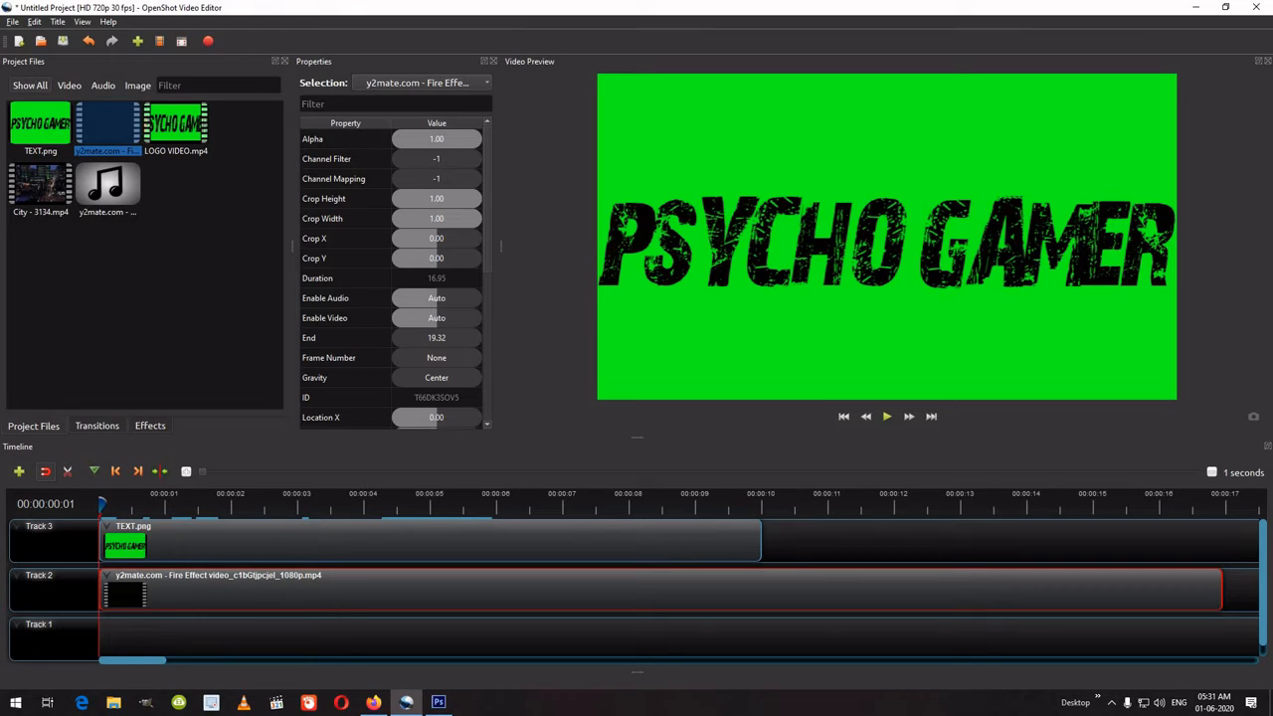
{"action": "left_click", "coordinate": [430, 540]}
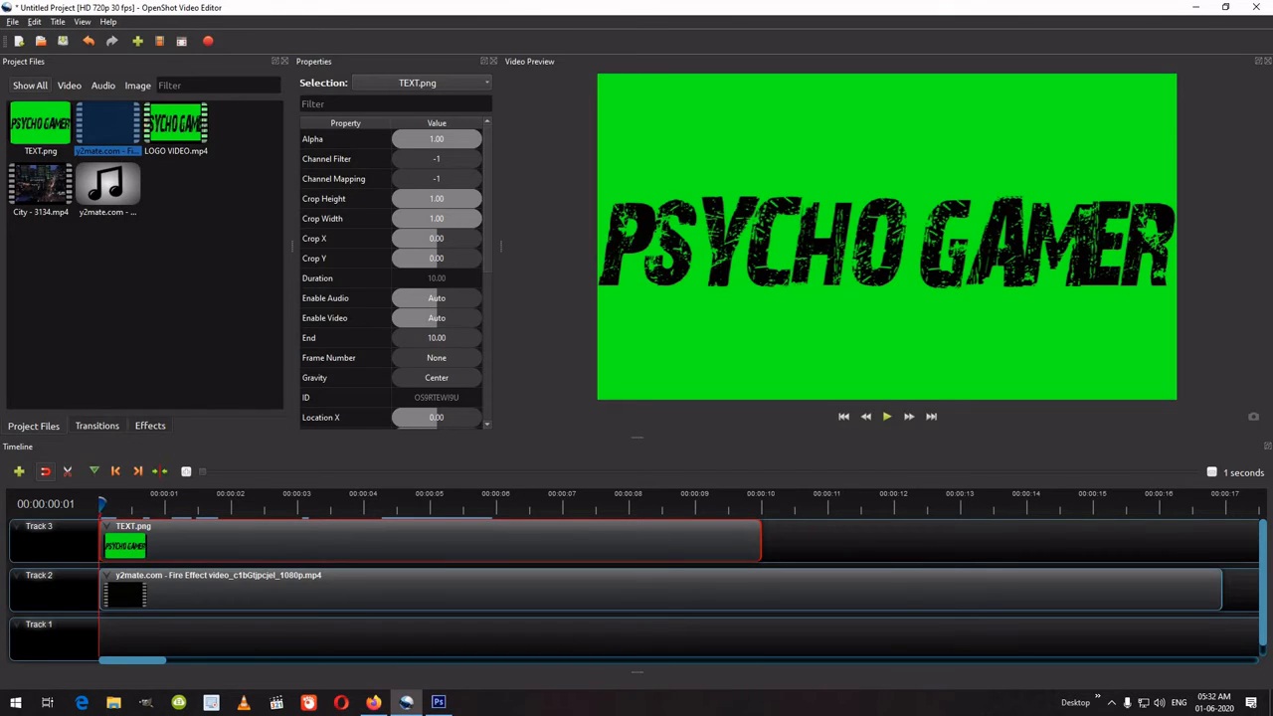
{"action": "left_click_drag", "start_coordinate": [760, 542], "coordinate": [1215, 542]}
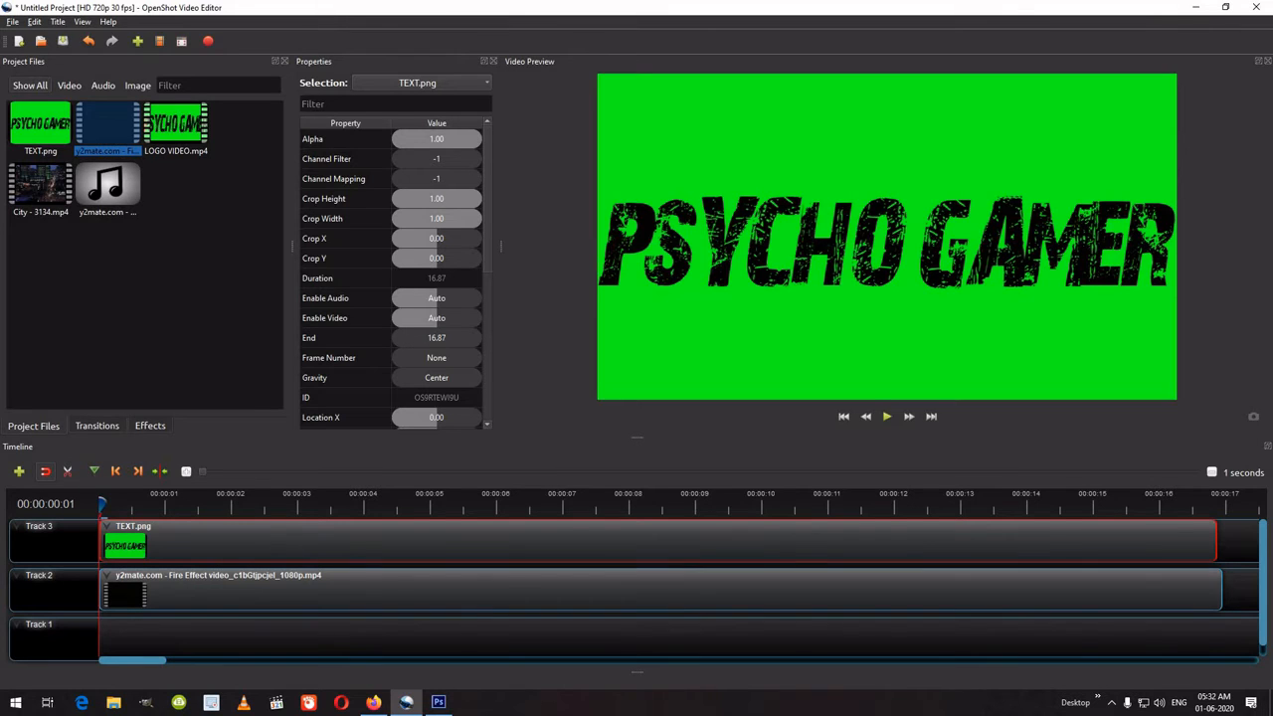
Preview the fire through the lettering and look at the Export Video settings without exporting.
{"action": "left_click", "coordinate": [886, 415]}
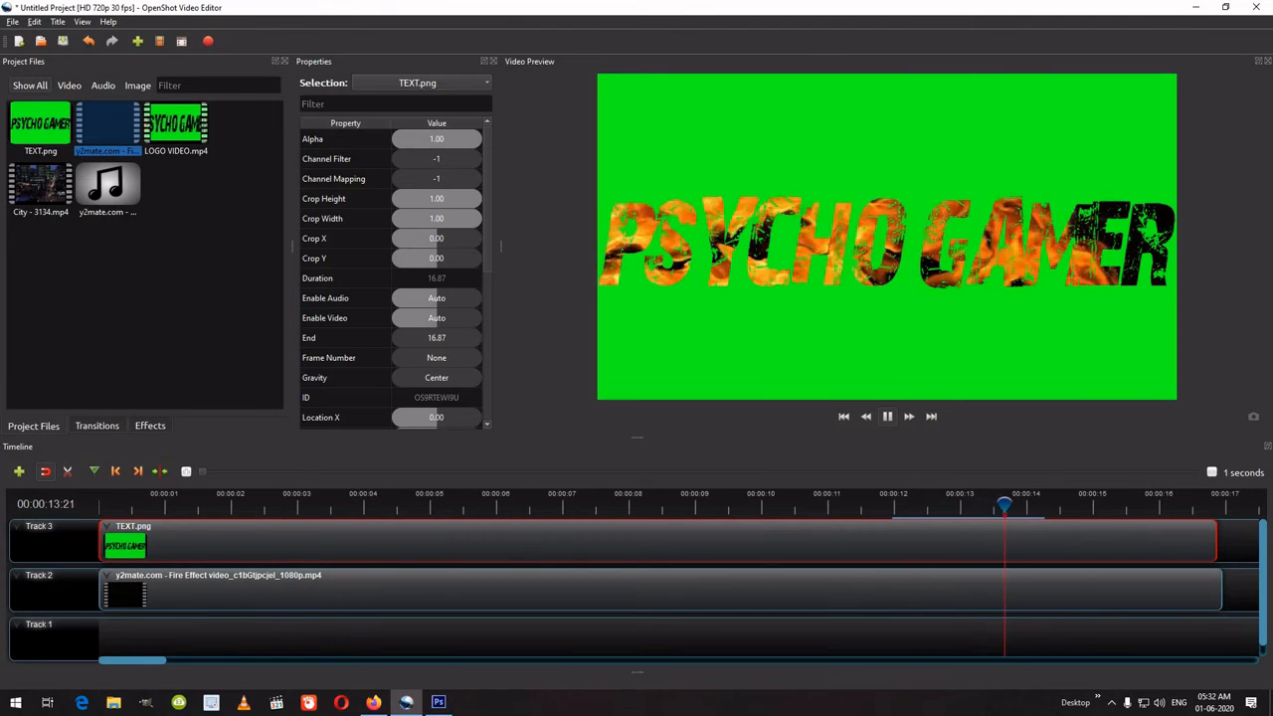
{"action": "key", "text": "space"}
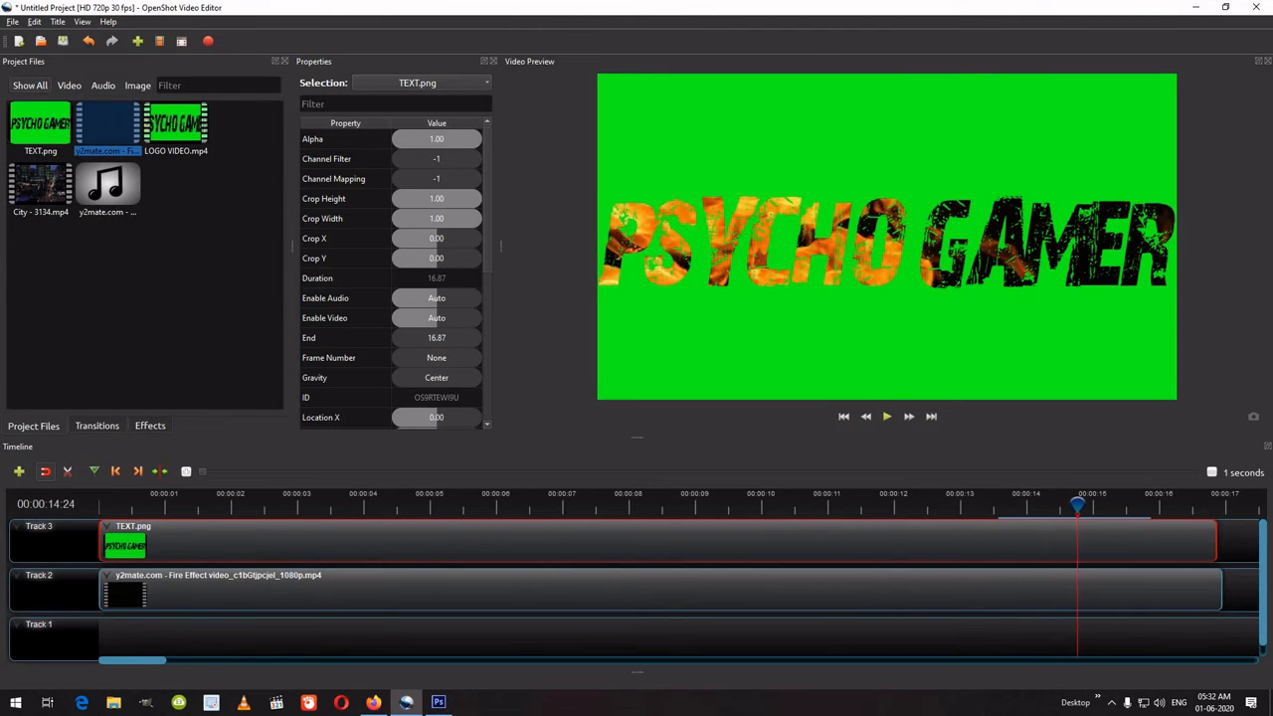
{"action": "left_click_drag", "start_coordinate": [1077, 505], "coordinate": [1025, 504]}
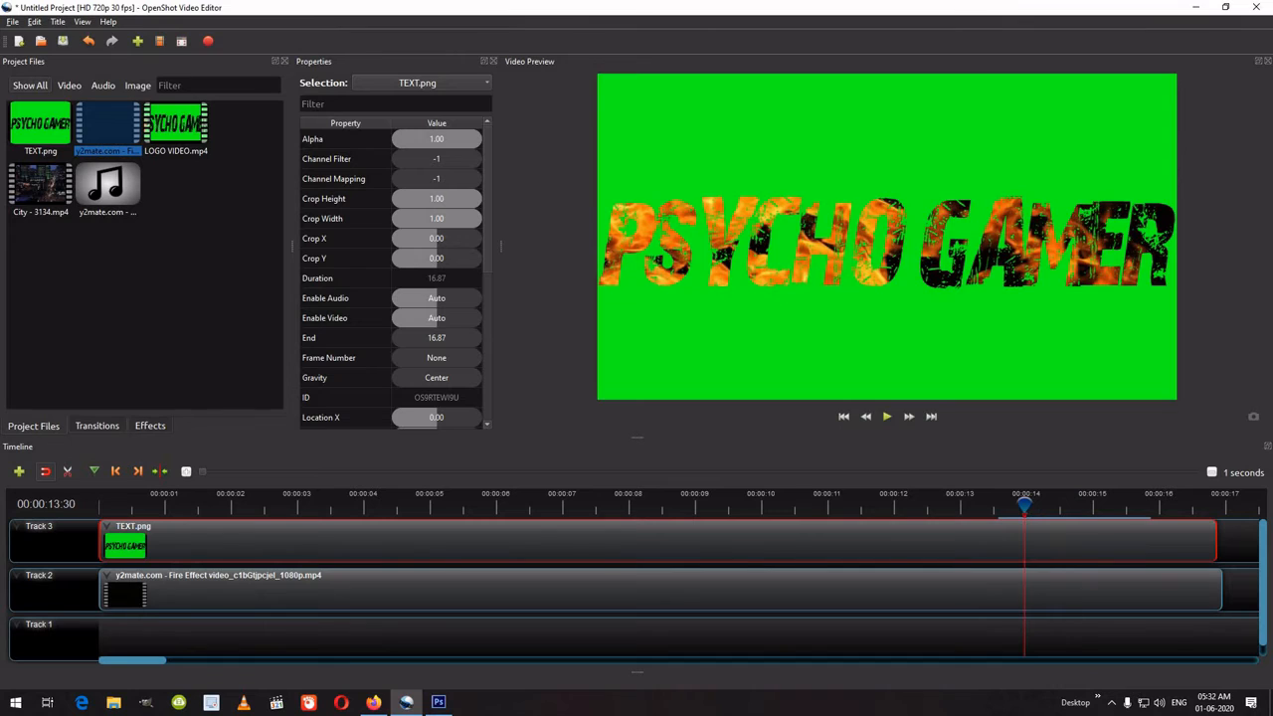
{"action": "left_click", "coordinate": [208, 41]}
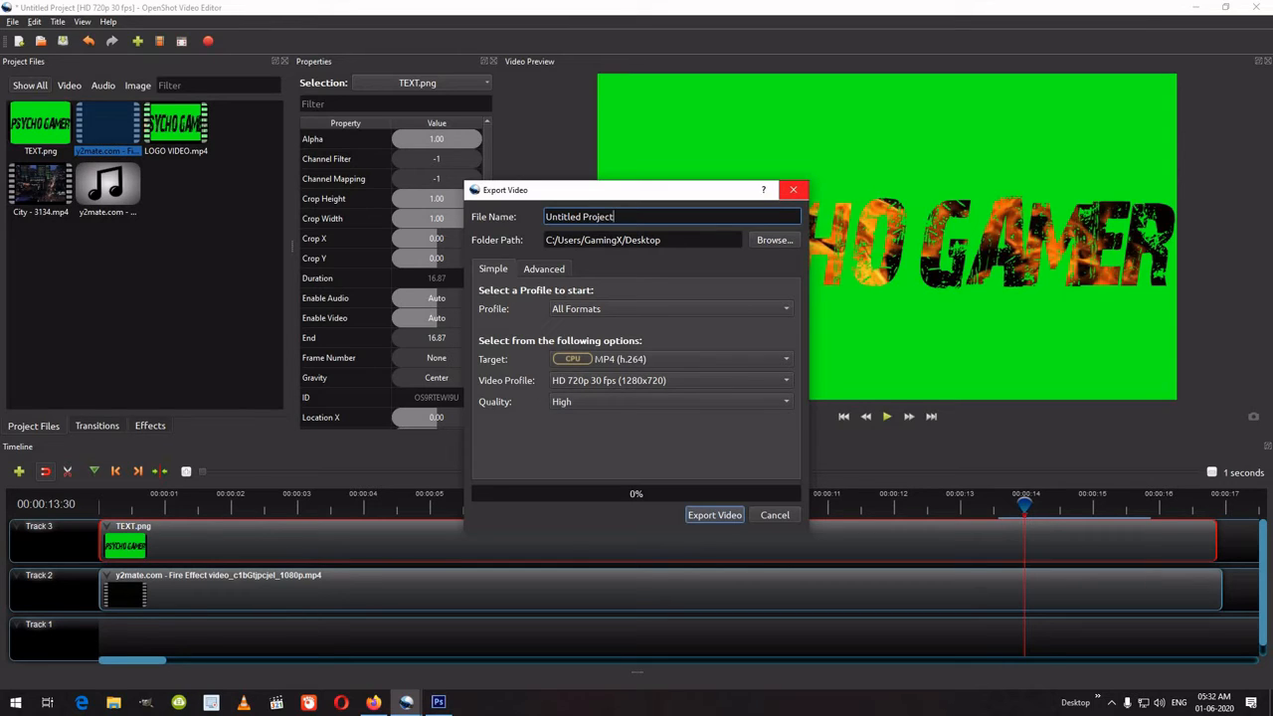
{"action": "left_click", "coordinate": [793, 189]}
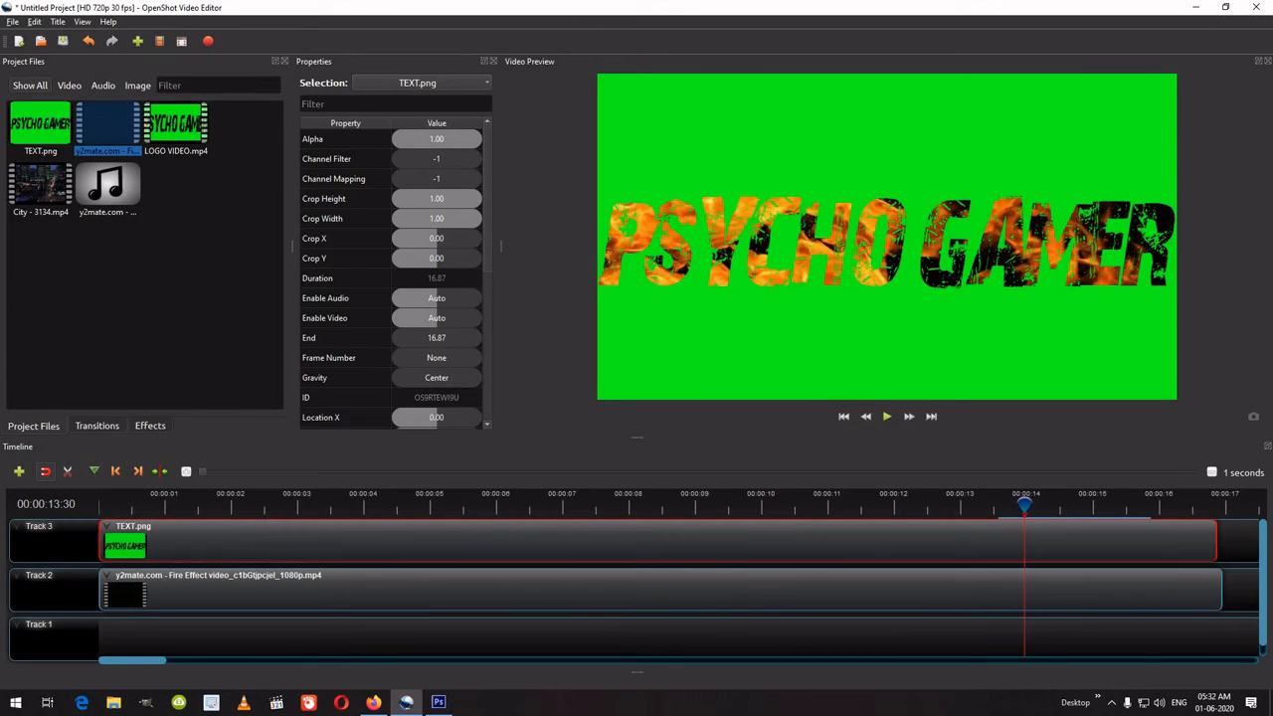
Remove the TEXT.png and Fire Effect clips from the timeline and place LOGO VIDEO.mp4 at the start of Track 2.
{"action": "key", "text": "Delete"}
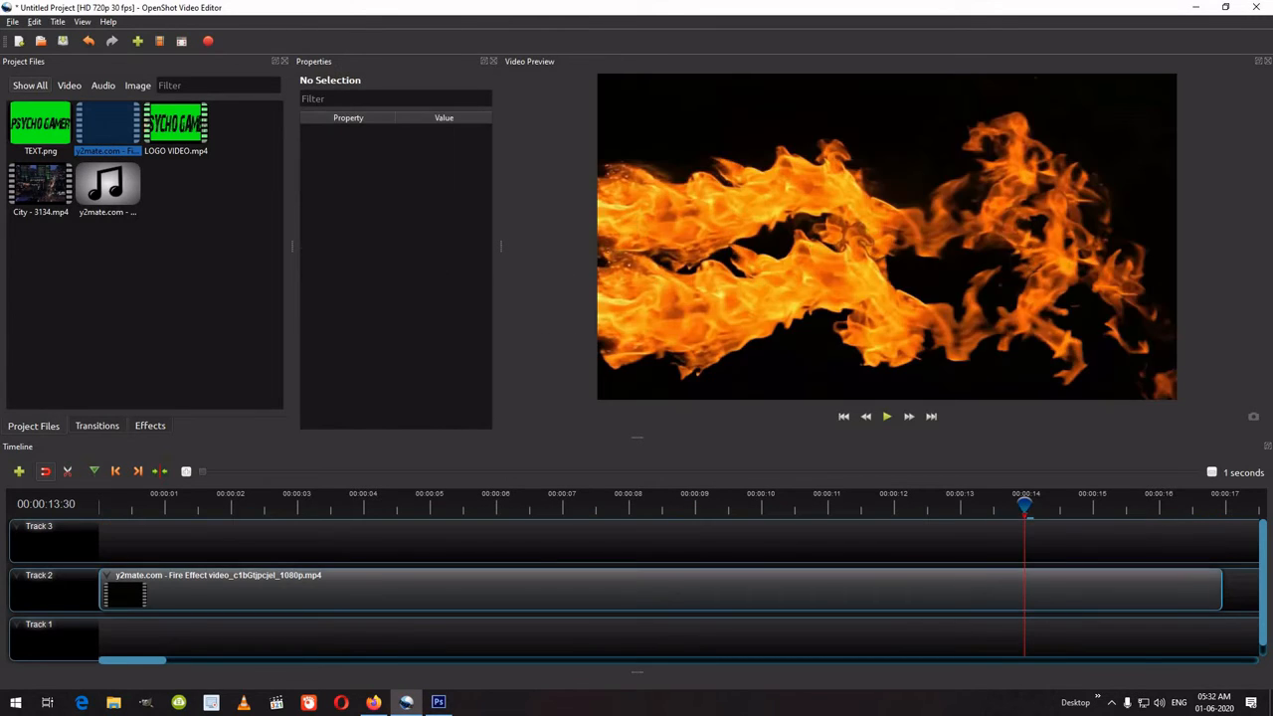
{"action": "key", "text": "Delete"}
{"action": "left_click", "coordinate": [175, 127]}
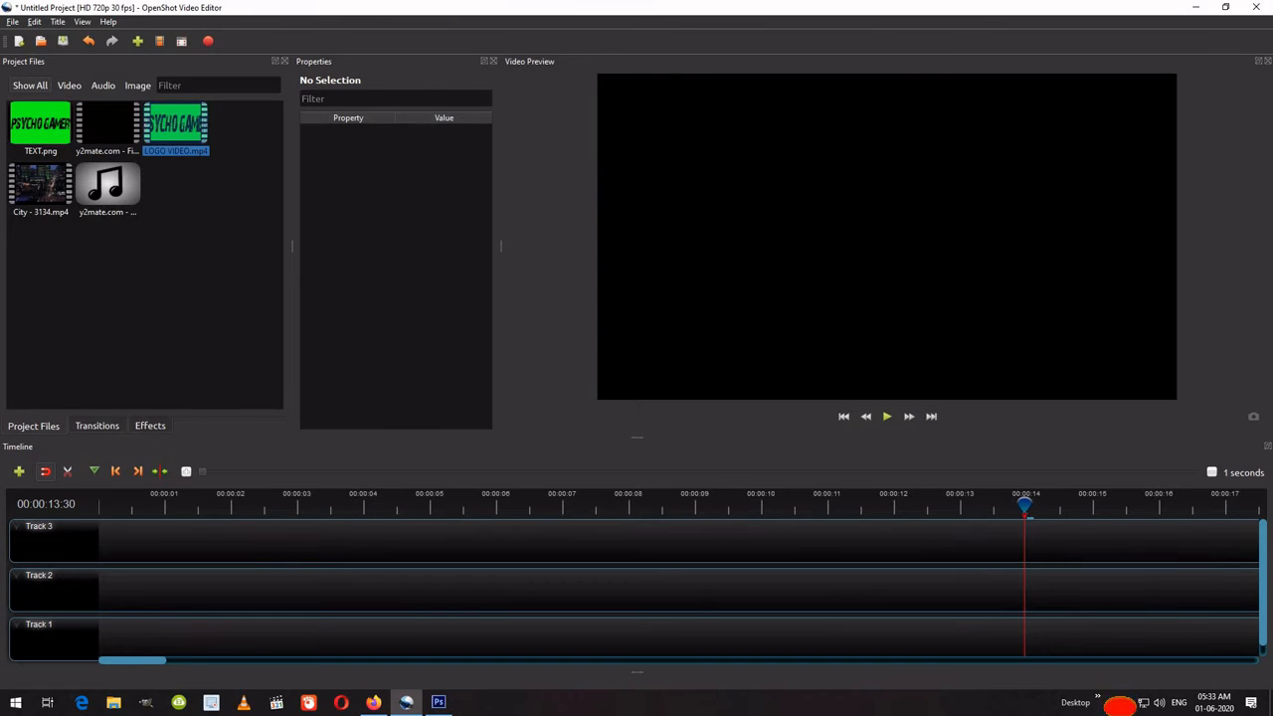
{"action": "left_click_drag", "start_coordinate": [175, 128], "coordinate": [99, 591]}
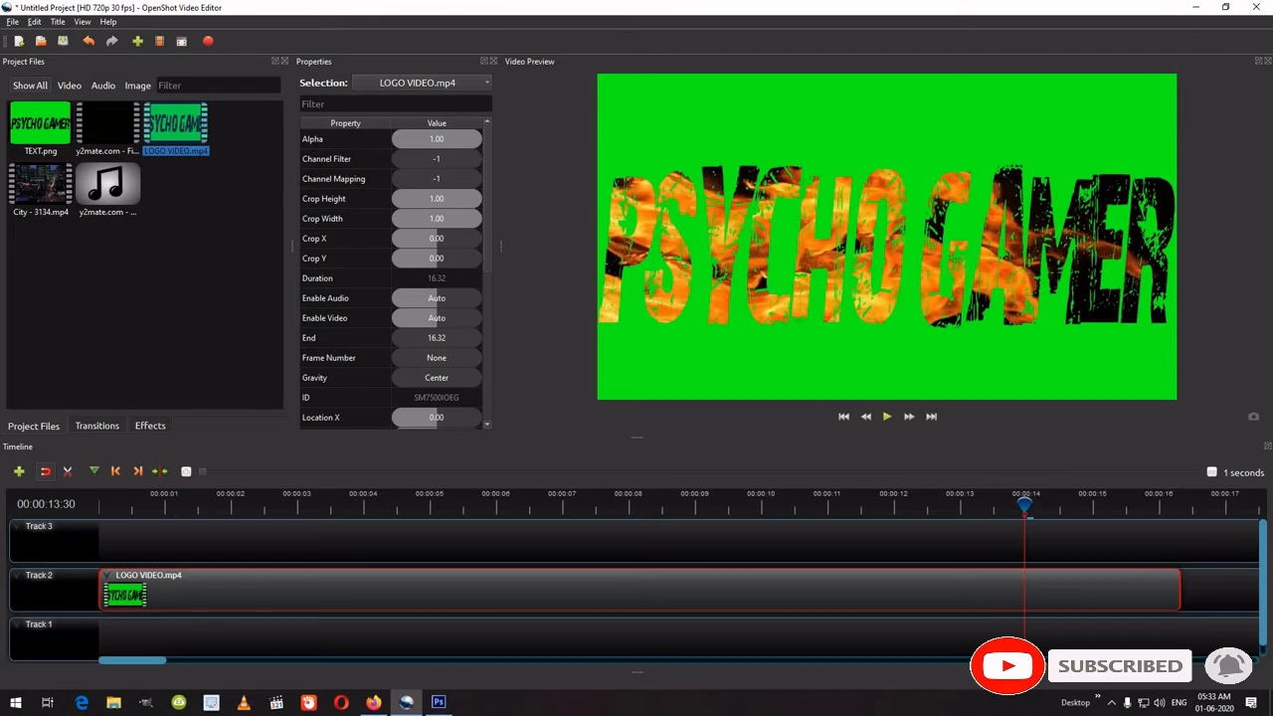
Preview the LOGO VIDEO.mp4 clip from the beginning and return the playhead to the start.
{"action": "left_click", "coordinate": [843, 417]}
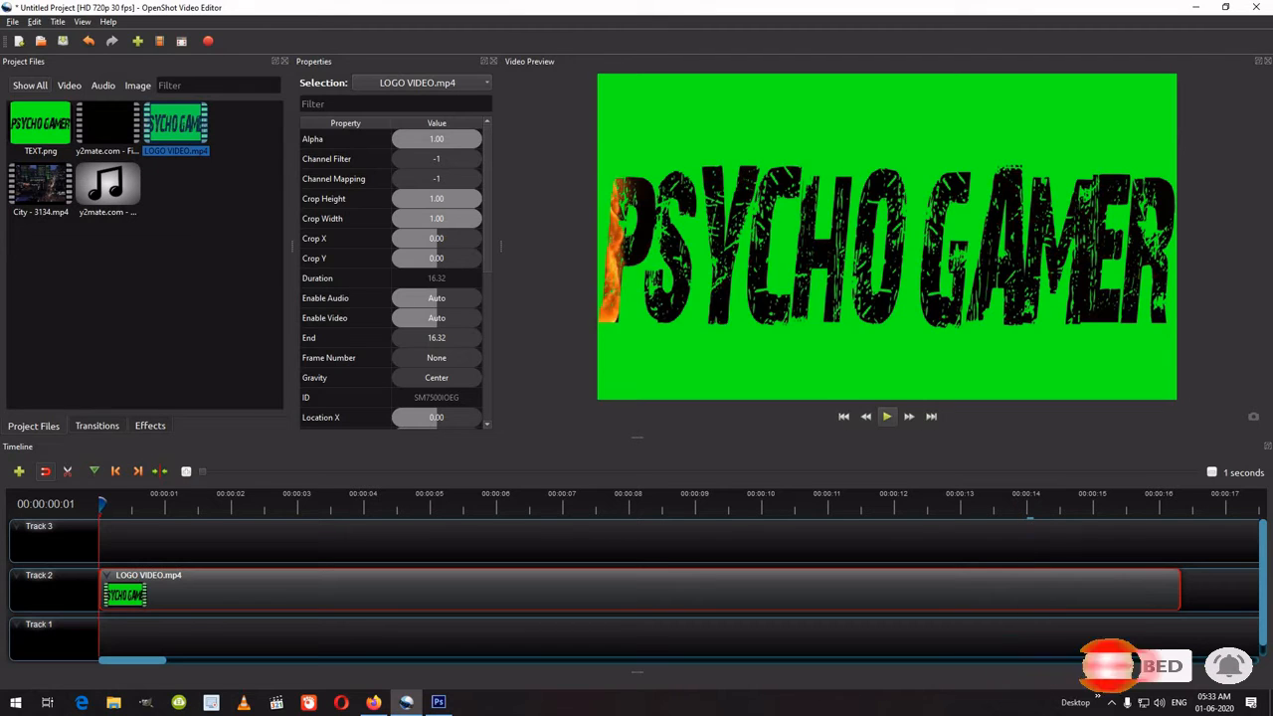
{"action": "left_click", "coordinate": [886, 416]}
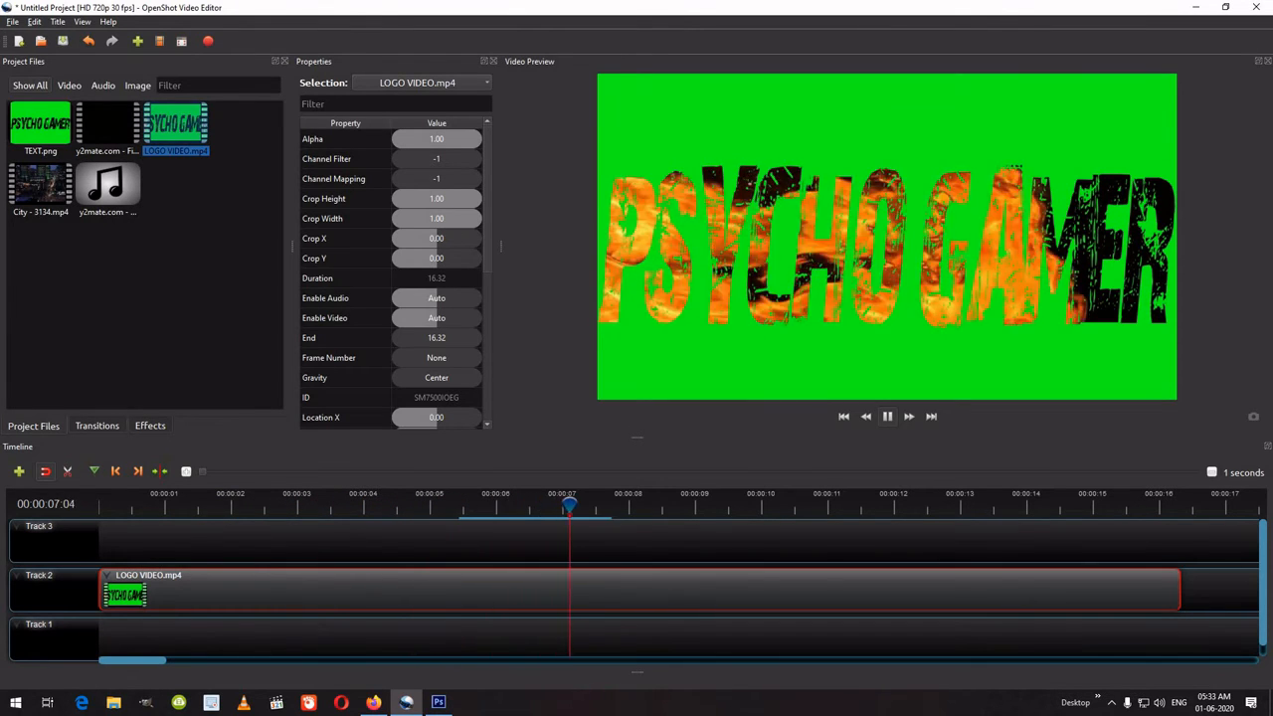
{"action": "key", "text": "space"}
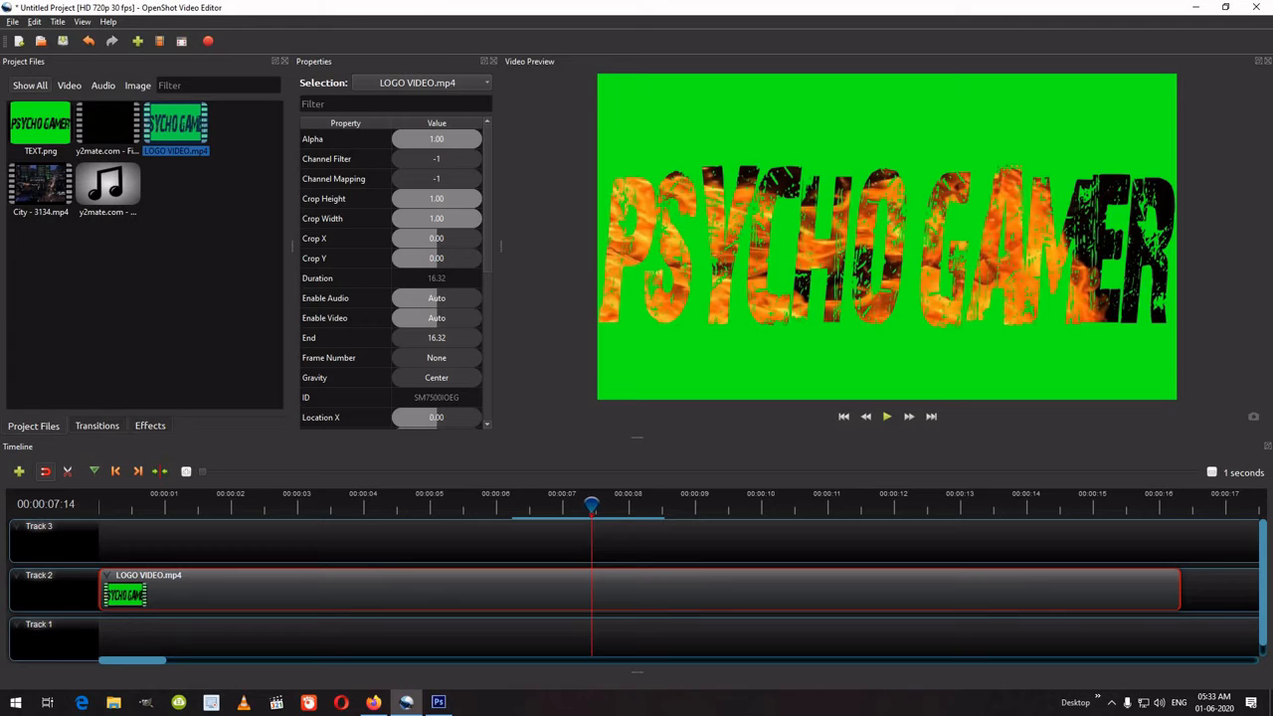
{"action": "left_click", "coordinate": [843, 416]}
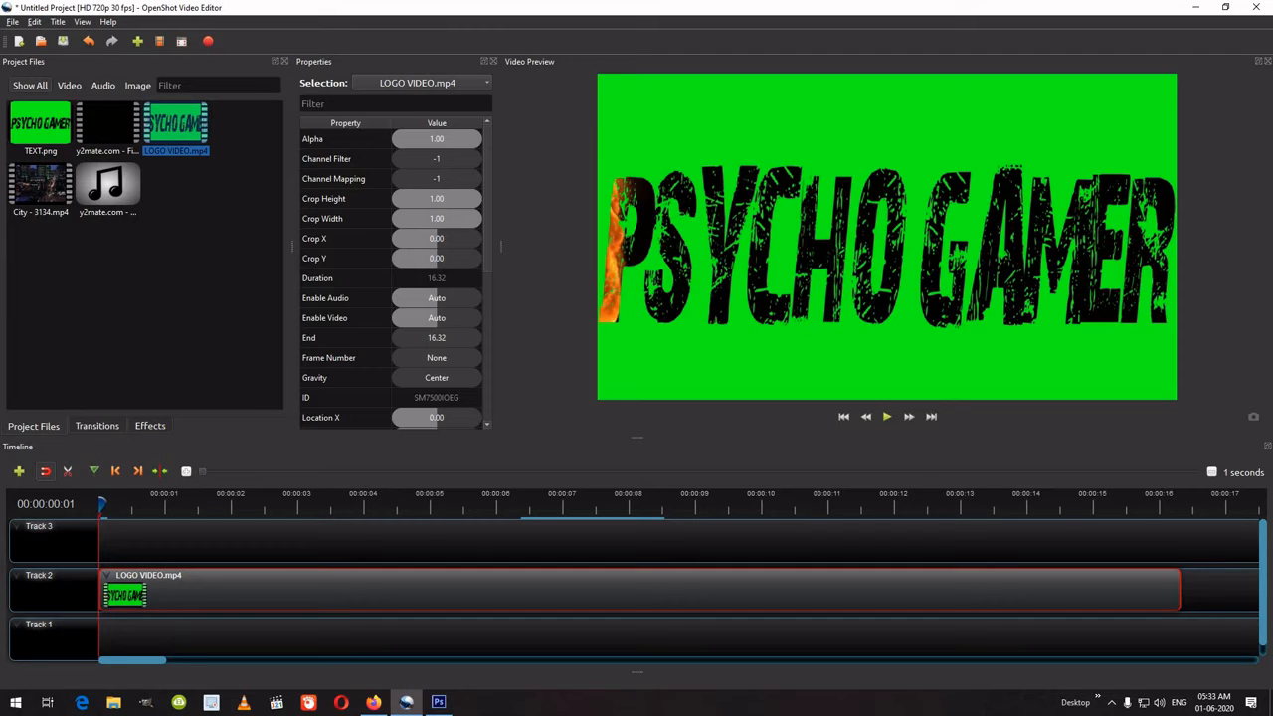
Add City - 3134.mp4 to the timeline, arranging LOGO VIDEO.mp4 on Track 3 and the city clip beneath it on Track 2.
{"action": "left_click_drag", "start_coordinate": [40, 184], "coordinate": [100, 637]}
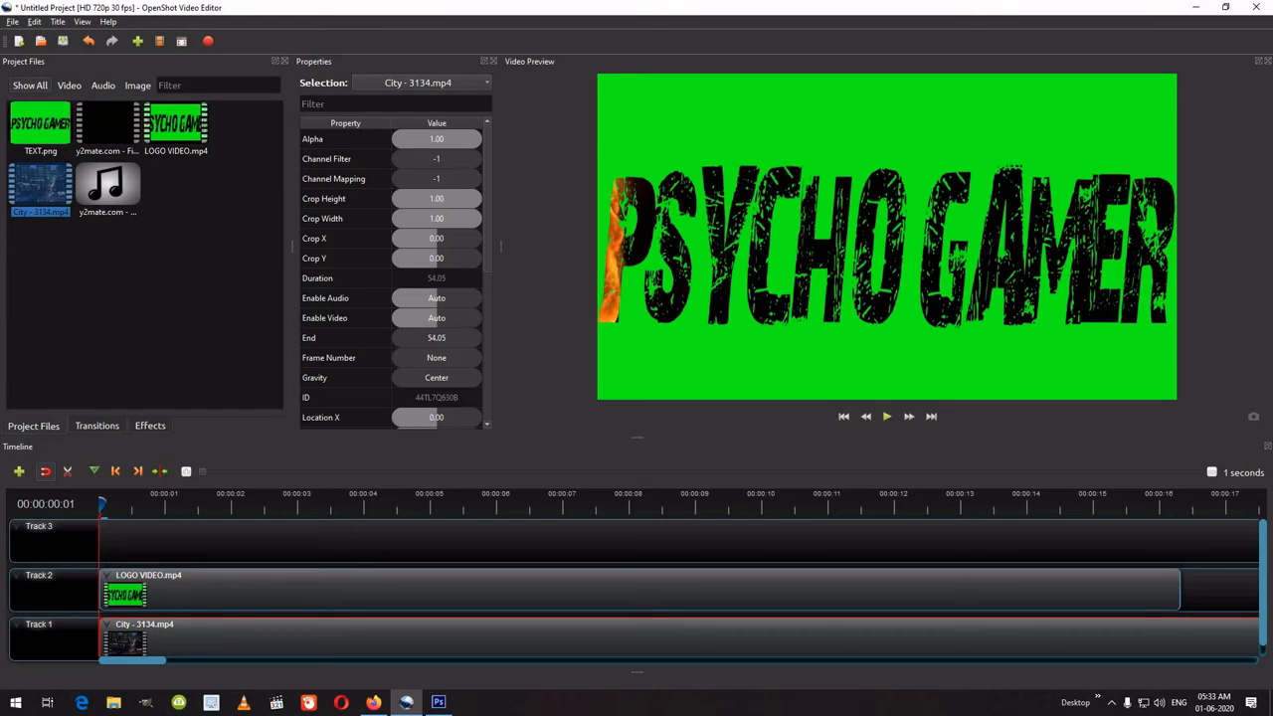
{"action": "left_click_drag", "start_coordinate": [149, 589], "coordinate": [149, 540]}
{"action": "left_click_drag", "start_coordinate": [150, 637], "coordinate": [149, 589]}
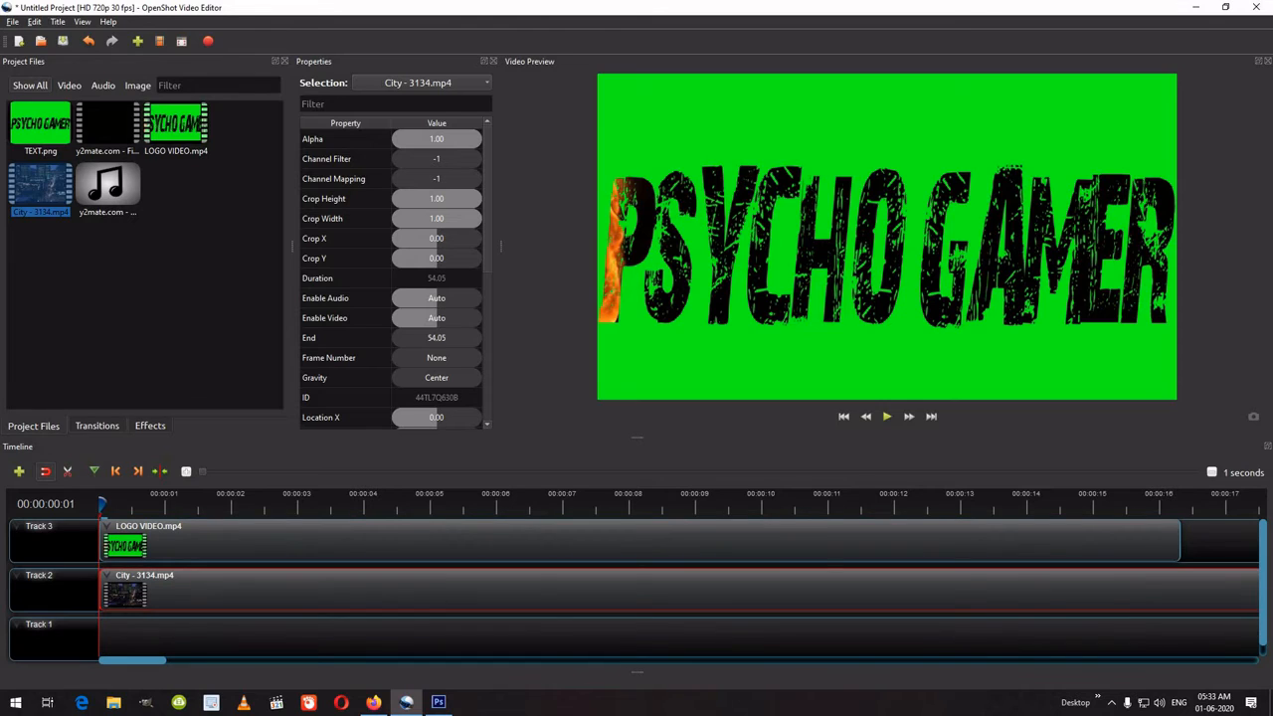
Apply the Chroma Key (Greenscreen) effect to the LOGO VIDEO.mp4 clip on Track 3.
{"action": "left_click", "coordinate": [640, 540]}
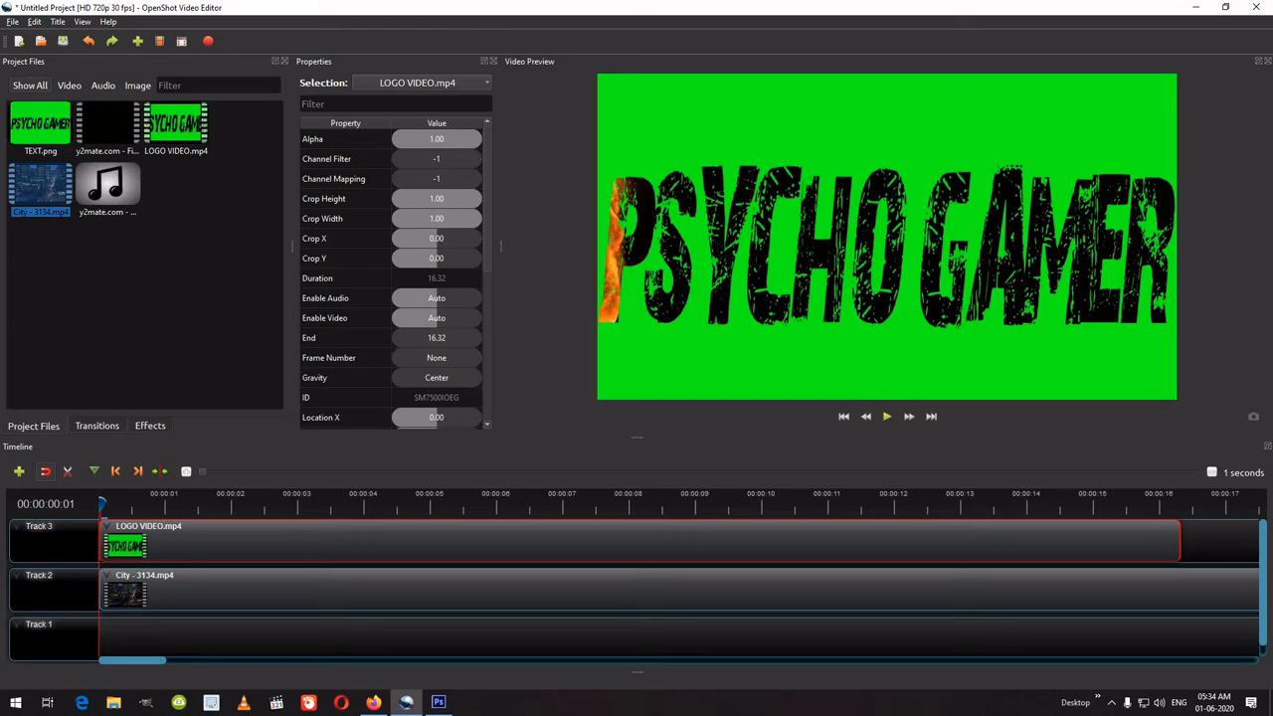
{"action": "left_click", "coordinate": [149, 425]}
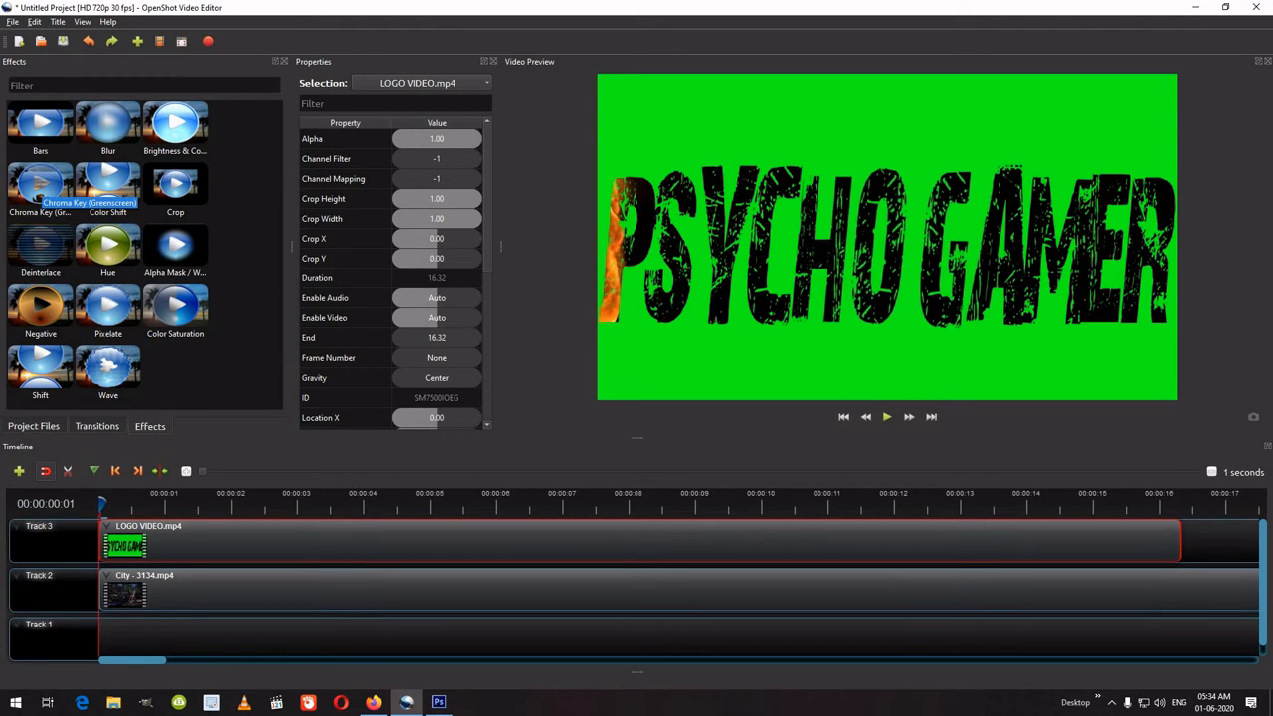
{"action": "left_click", "coordinate": [40, 184]}
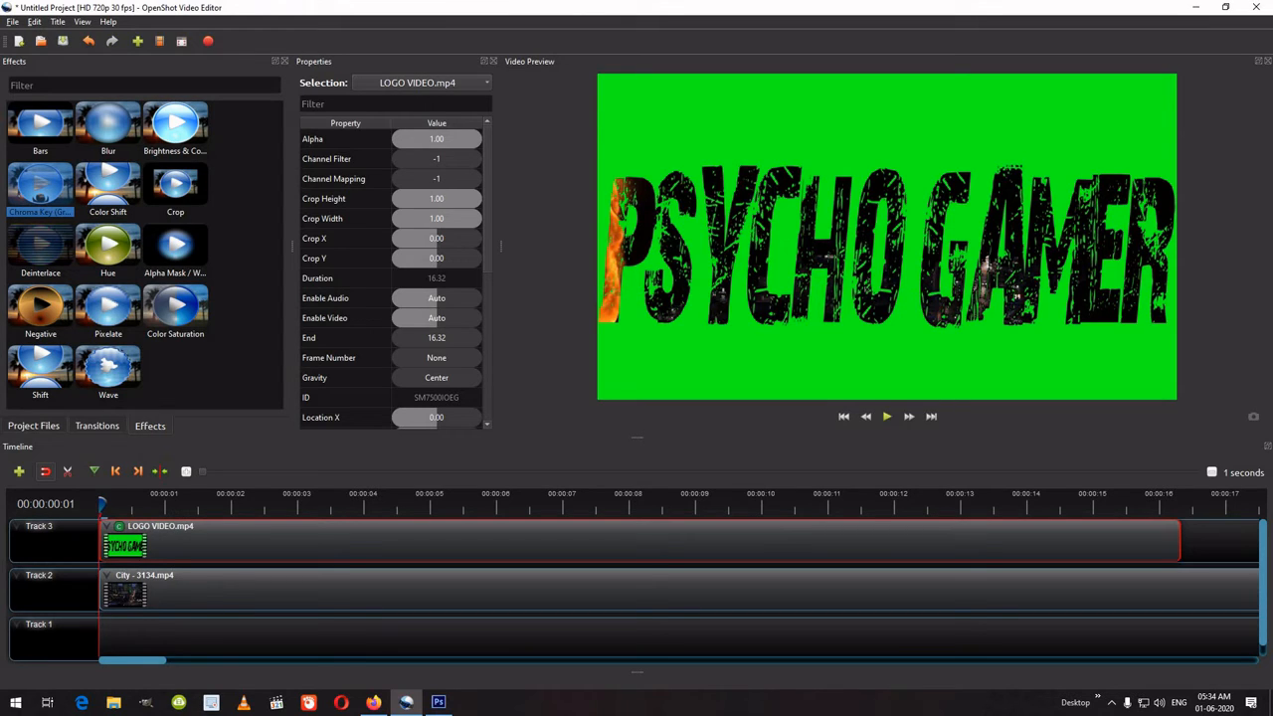
Set the Chroma Key effect's key color to the green sampled from the logo video's background, #00fe16.
{"action": "left_click", "coordinate": [119, 526]}
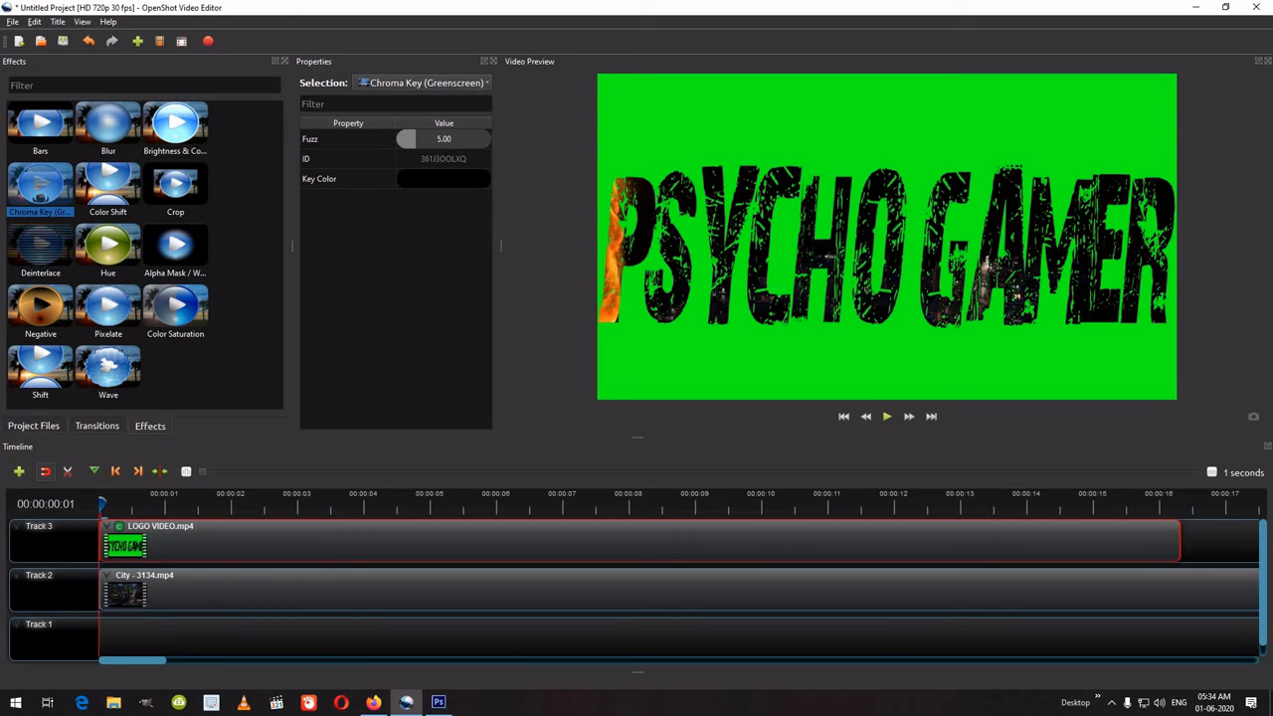
{"action": "double_click", "coordinate": [443, 178]}
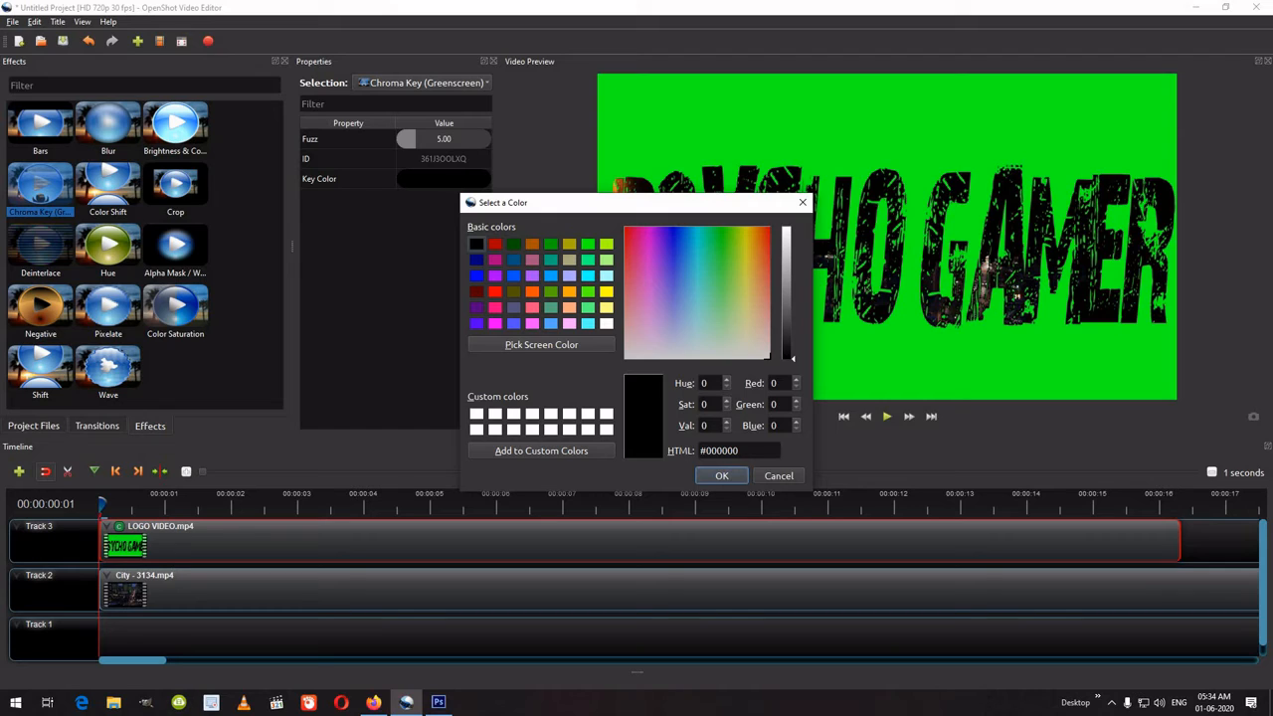
{"action": "left_click", "coordinate": [541, 345]}
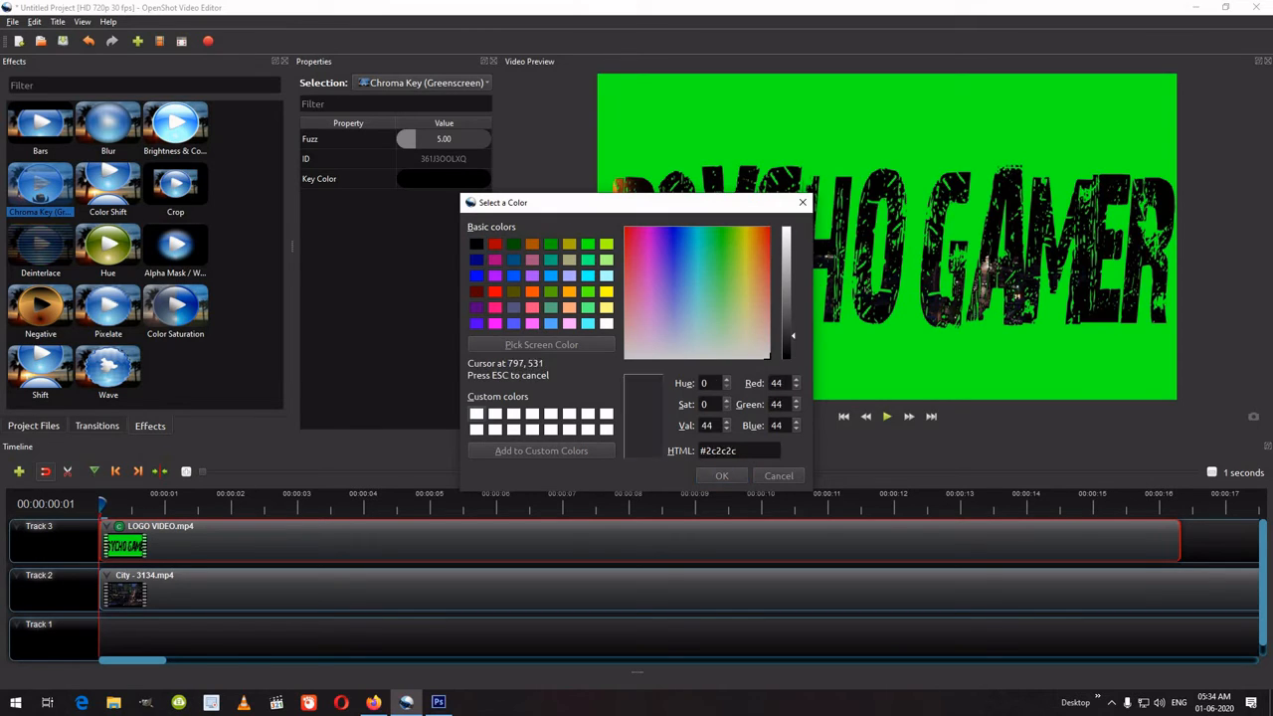
{"action": "left_click", "coordinate": [868, 115]}
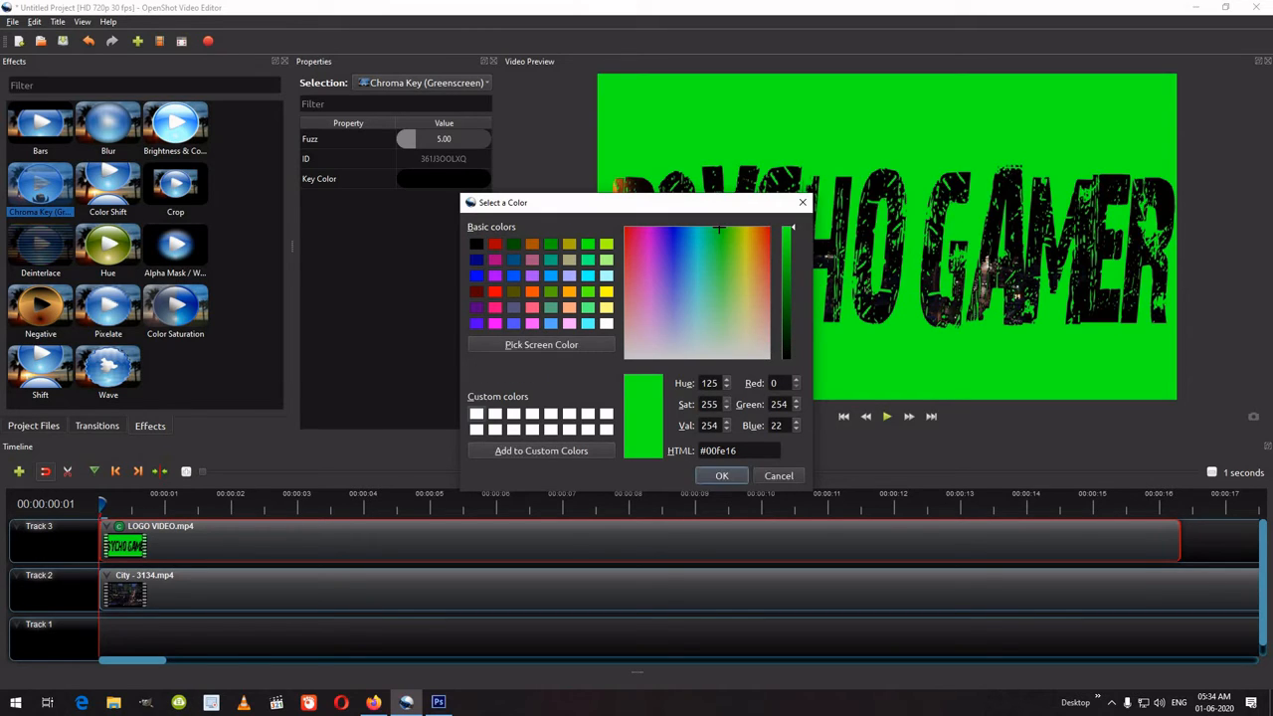
{"action": "left_click", "coordinate": [722, 476]}
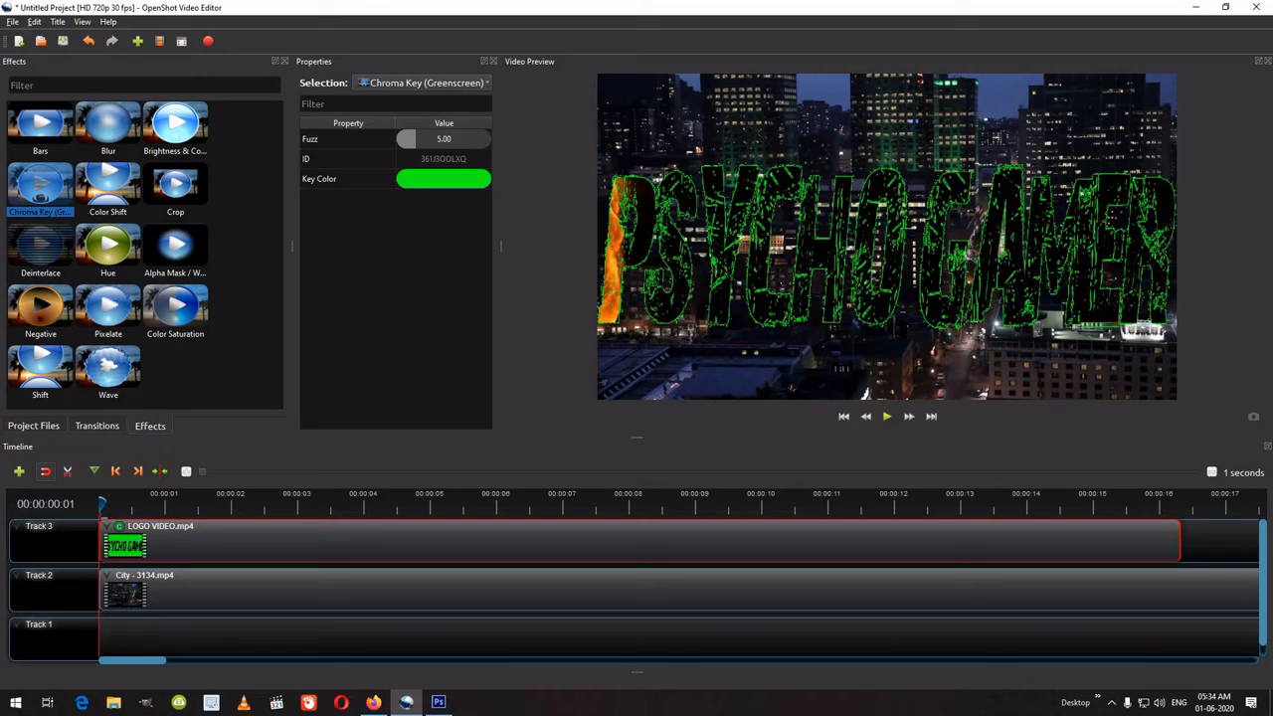
Try a Fuzz of 200 on the logo clip's Chroma Key effect and settle on 300.
{"action": "double_click", "coordinate": [444, 139]}
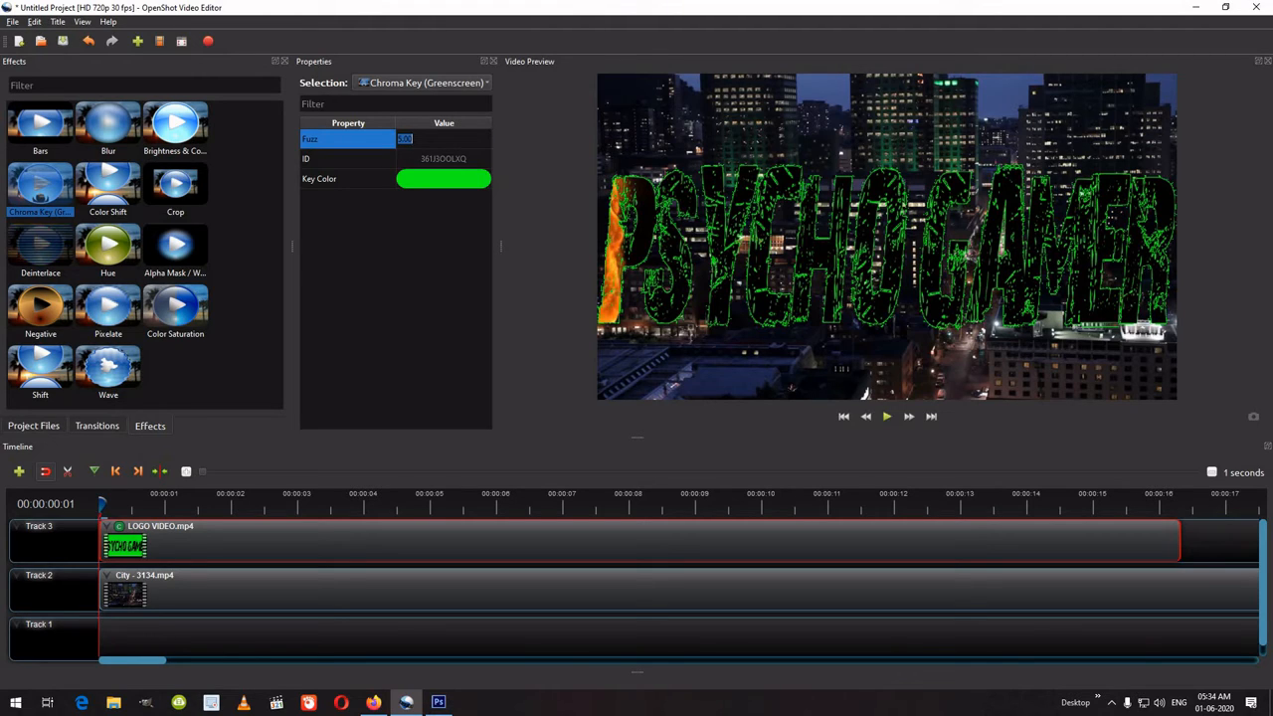
{"action": "type", "text": "200"}
{"action": "key", "text": "Return"}
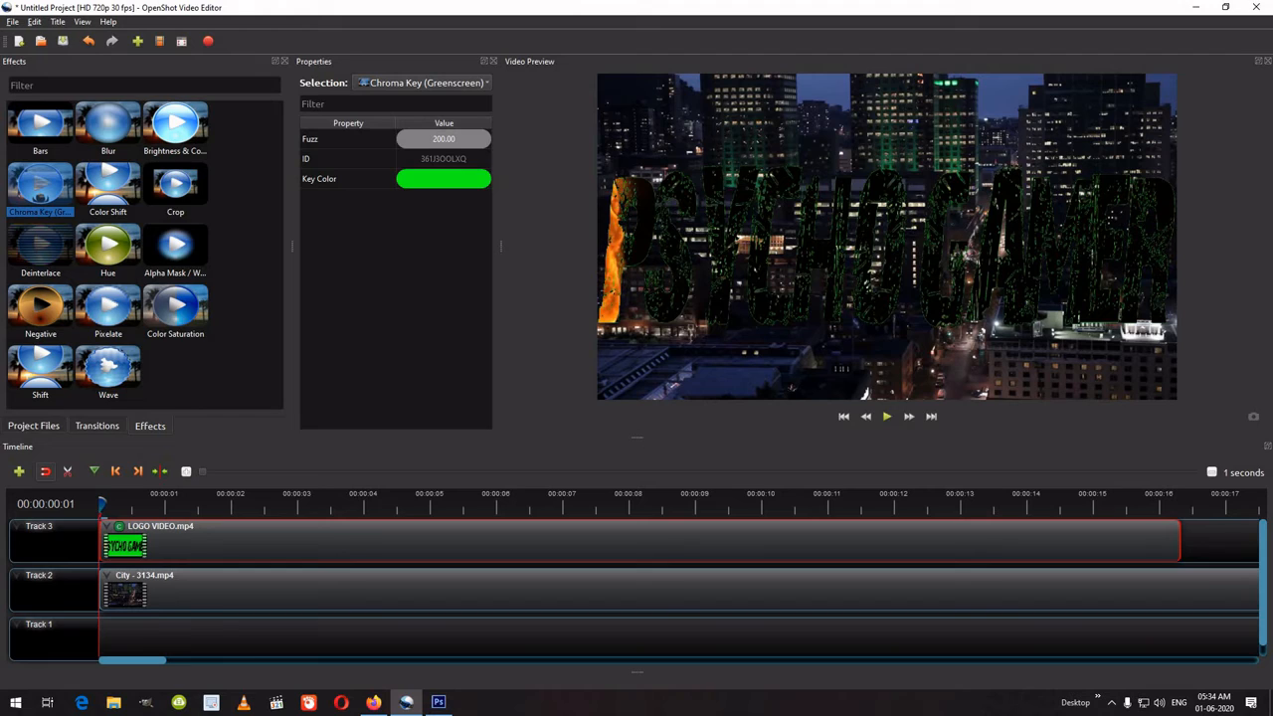
{"action": "double_click", "coordinate": [444, 139]}
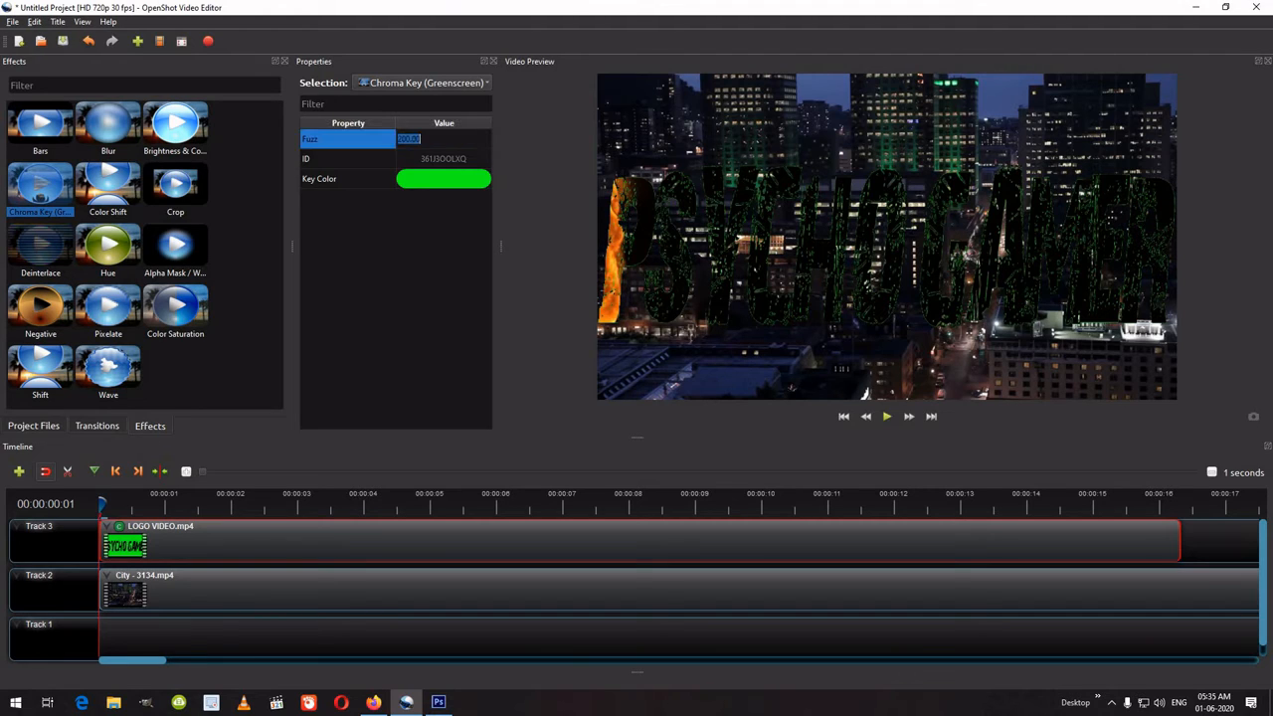
{"action": "type", "text": "300"}
{"action": "key", "text": "Return"}
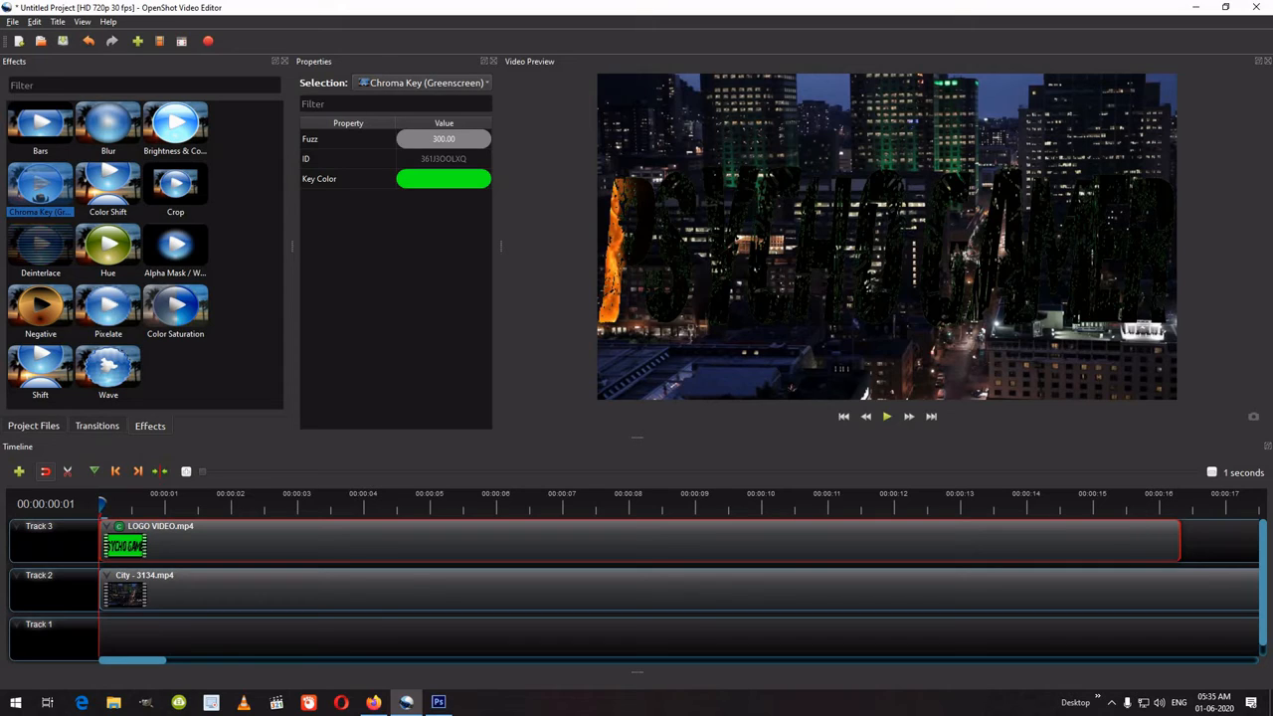
Transform the LOGO VIDEO.mp4 clip, shrinking it to about a quarter of the frame width and placing it in the video's lower-left corner.
{"action": "right_click", "coordinate": [241, 553]}
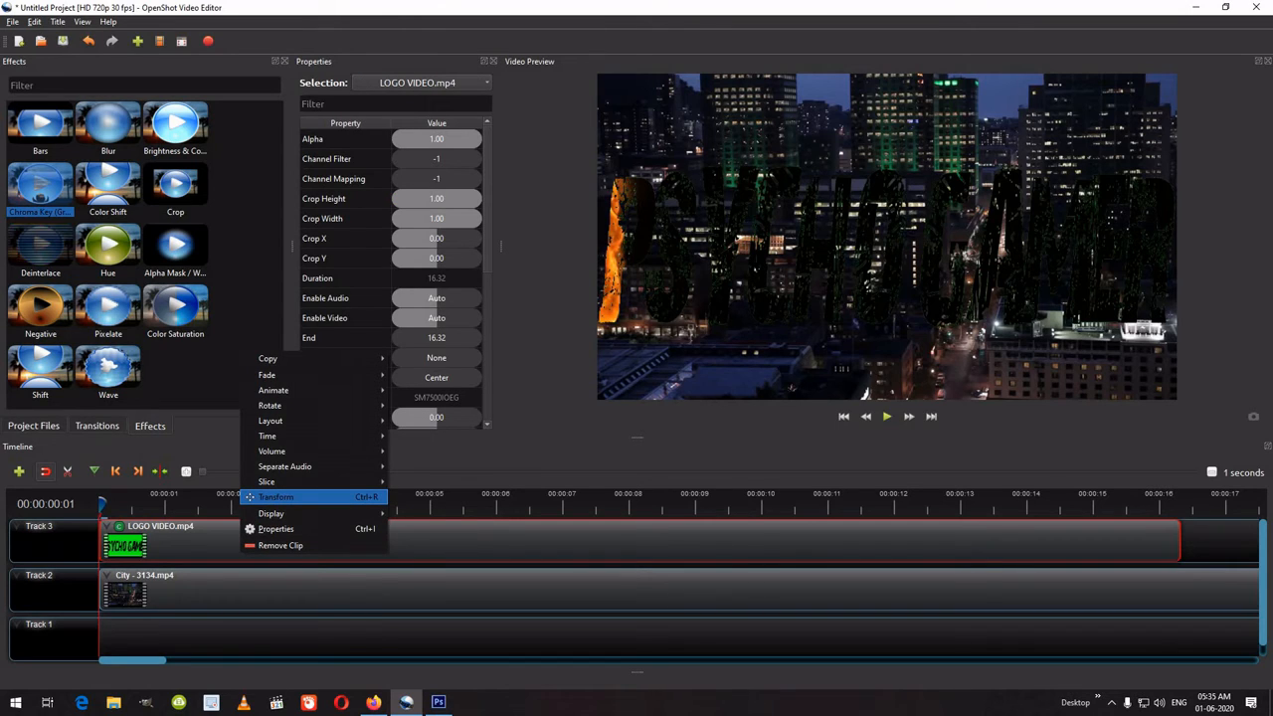
{"action": "left_click", "coordinate": [275, 497]}
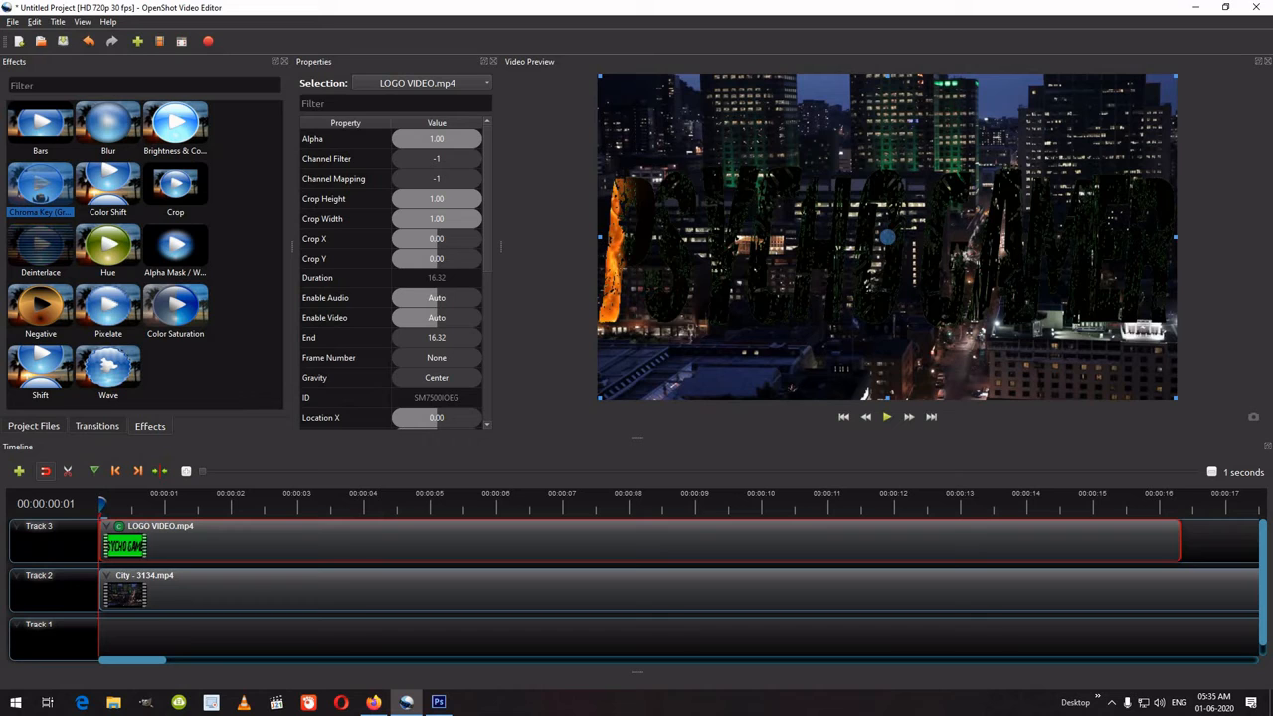
{"action": "left_click_drag", "start_coordinate": [600, 75], "coordinate": [790, 209]}
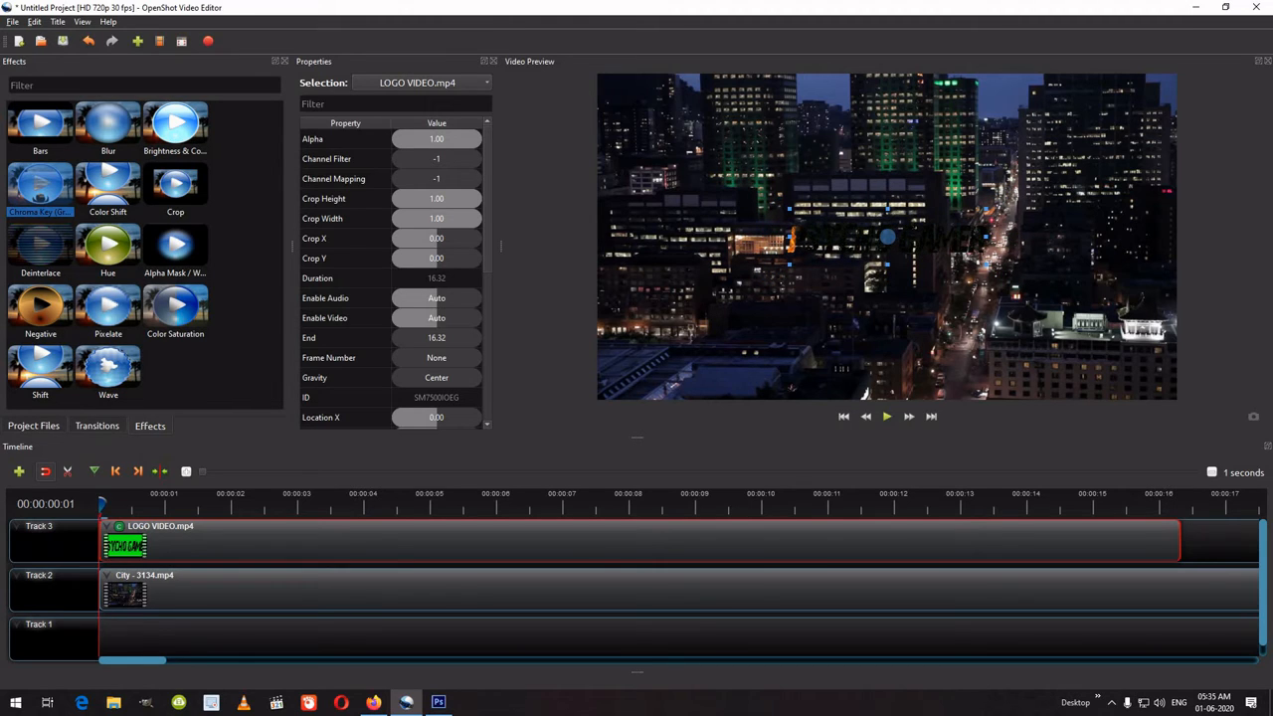
{"action": "left_click_drag", "start_coordinate": [887, 237], "coordinate": [707, 366]}
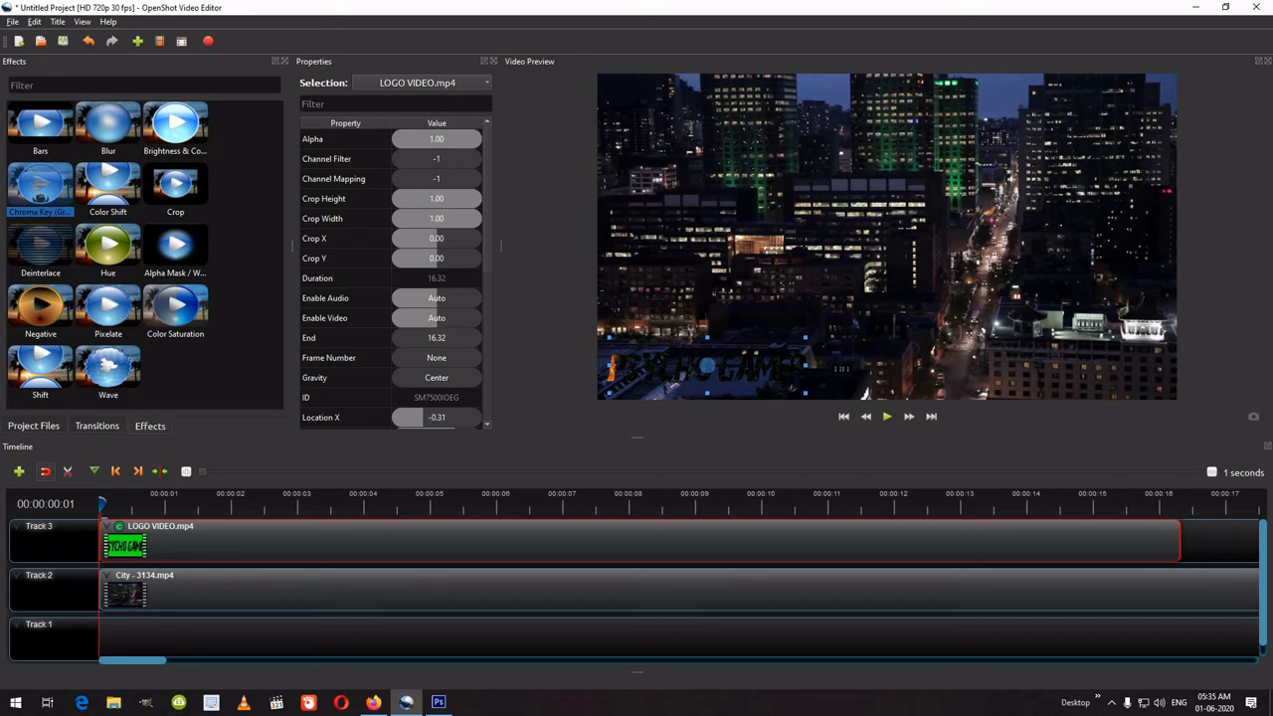
{"action": "mouse_move", "coordinate": [610, 337]}
{"action": "left_mouse_down"}
{"action": "mouse_move", "coordinate": [639, 354]}
{"action": "mouse_move", "coordinate": [631, 346]}
{"action": "left_mouse_up"}
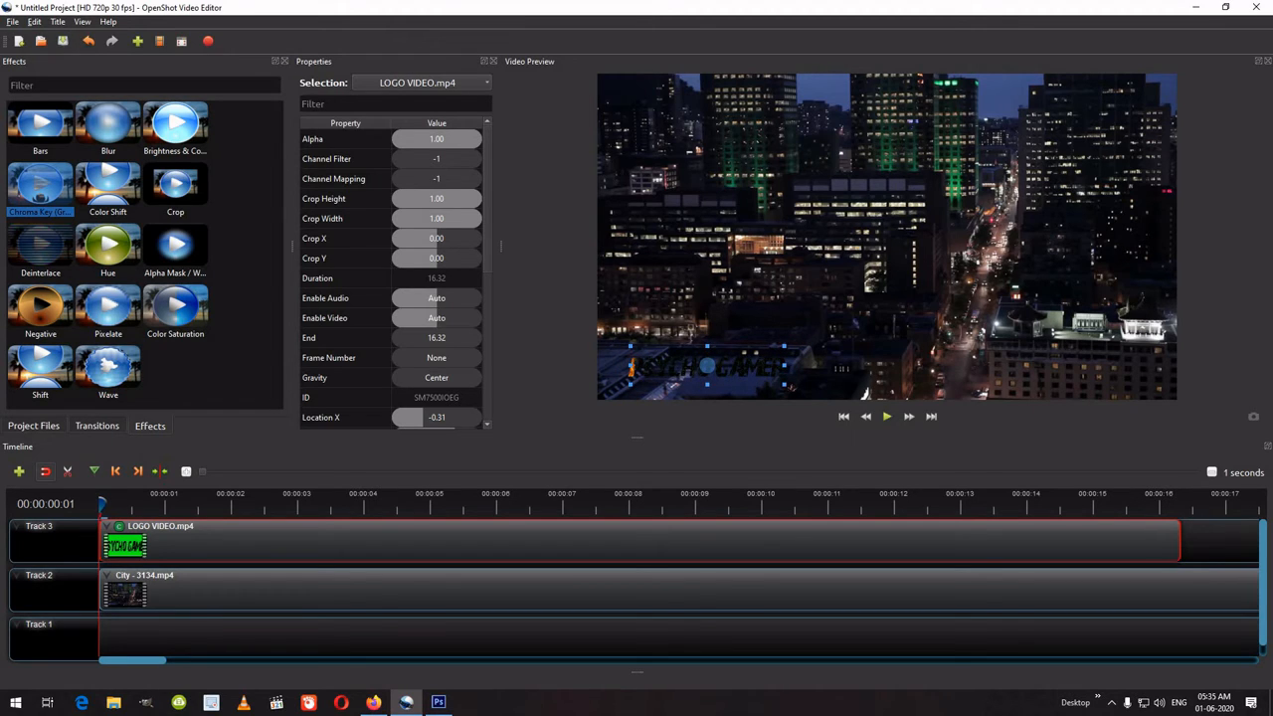
{"action": "left_click_drag", "start_coordinate": [706, 366], "coordinate": [686, 374]}
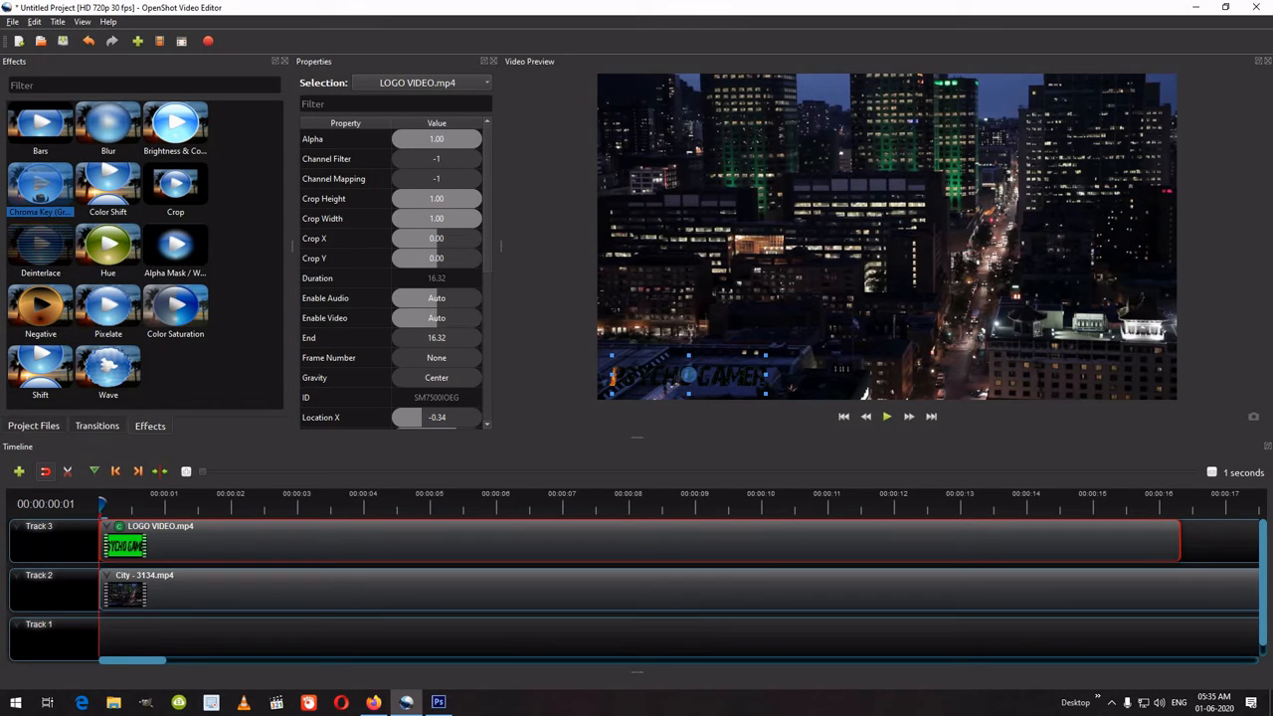
Preview the keyed logo over the city footage for about nine seconds and zoom the timeline out to the 5-second scale.
{"action": "left_click", "coordinate": [886, 416]}
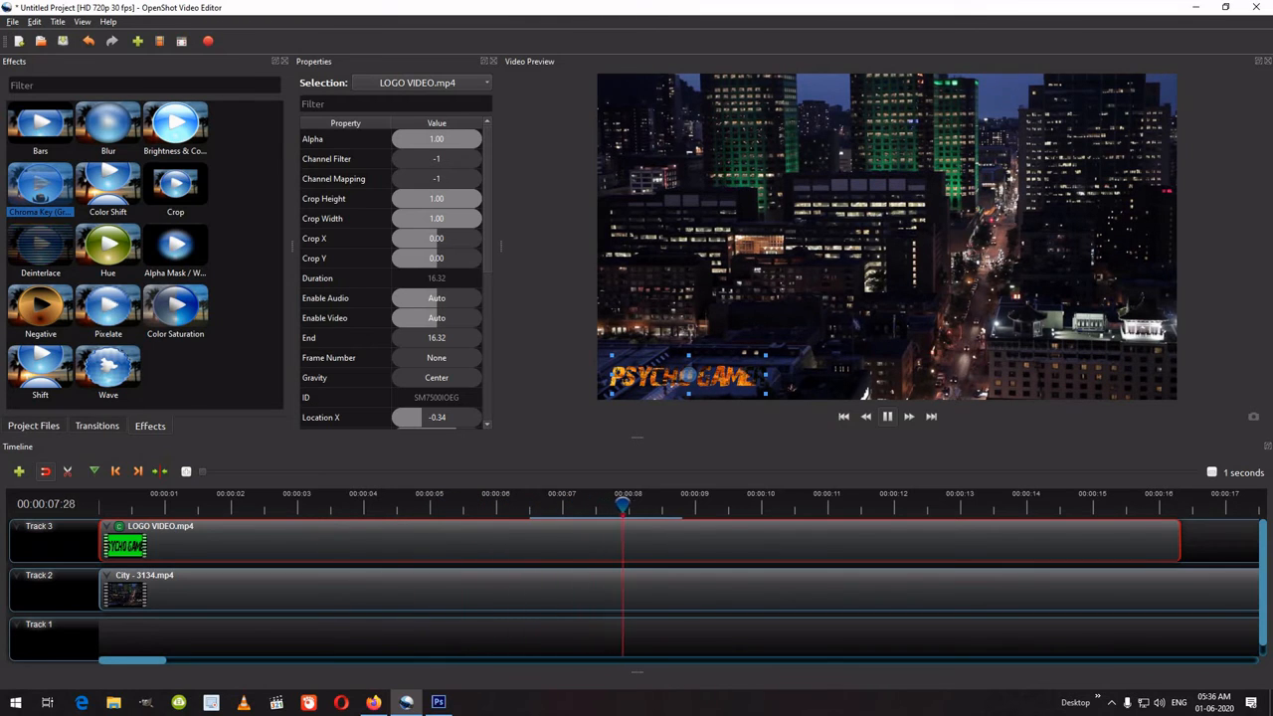
{"action": "key", "text": "space"}
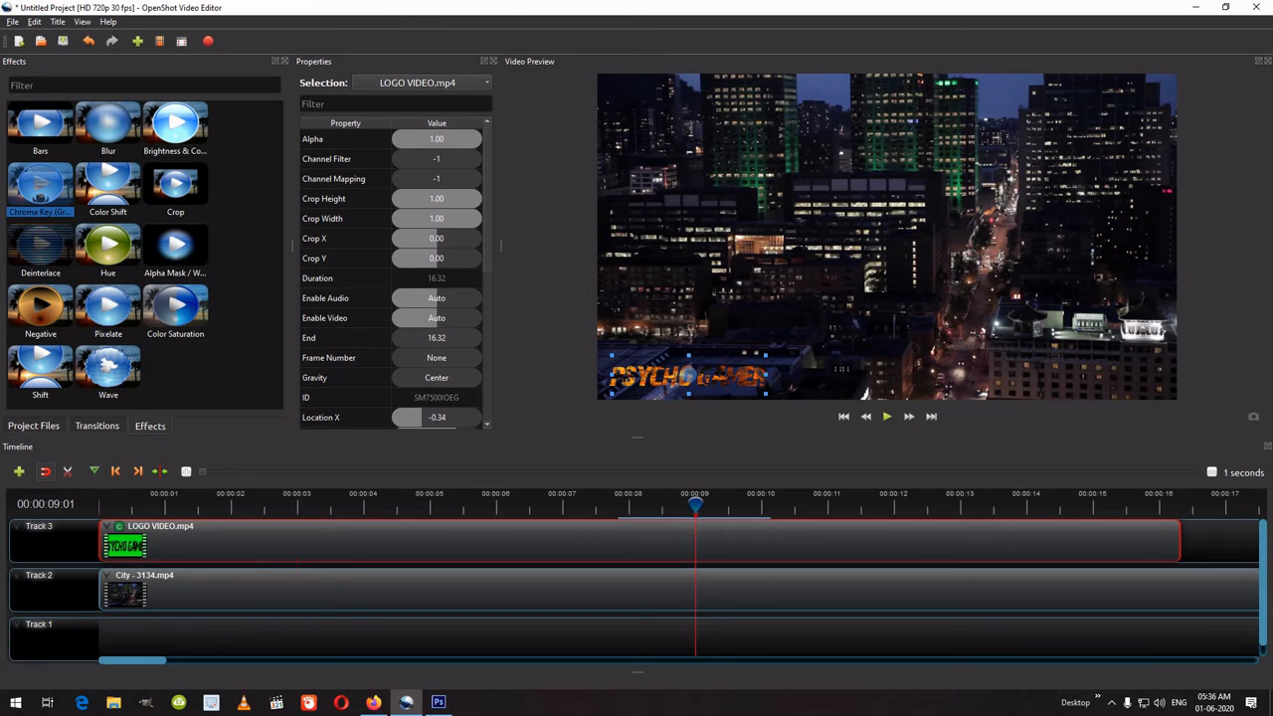
{"action": "key", "text": "minus"}
{"action": "key", "text": "minus"}
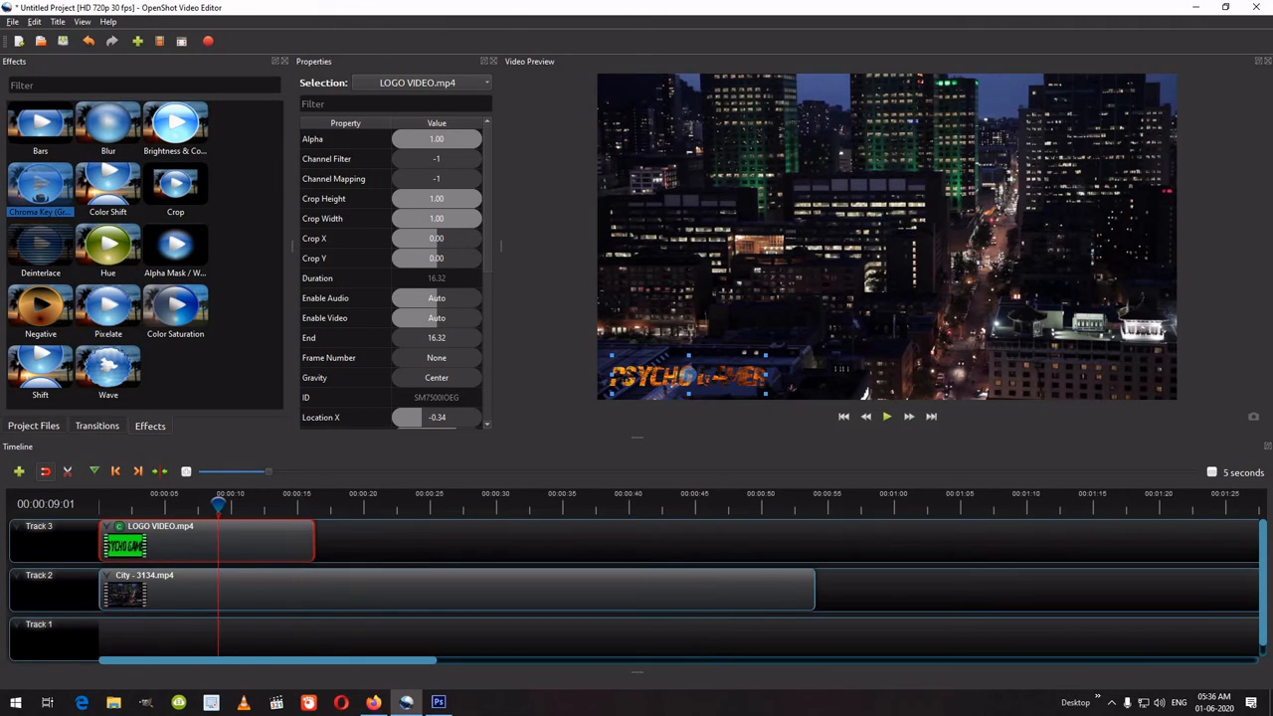
Paste a copy of the keyed LOGO VIDEO.mp4 clip on Track 3, starting it at about 30 seconds.
{"action": "left_click_drag", "start_coordinate": [218, 505], "coordinate": [331, 504]}
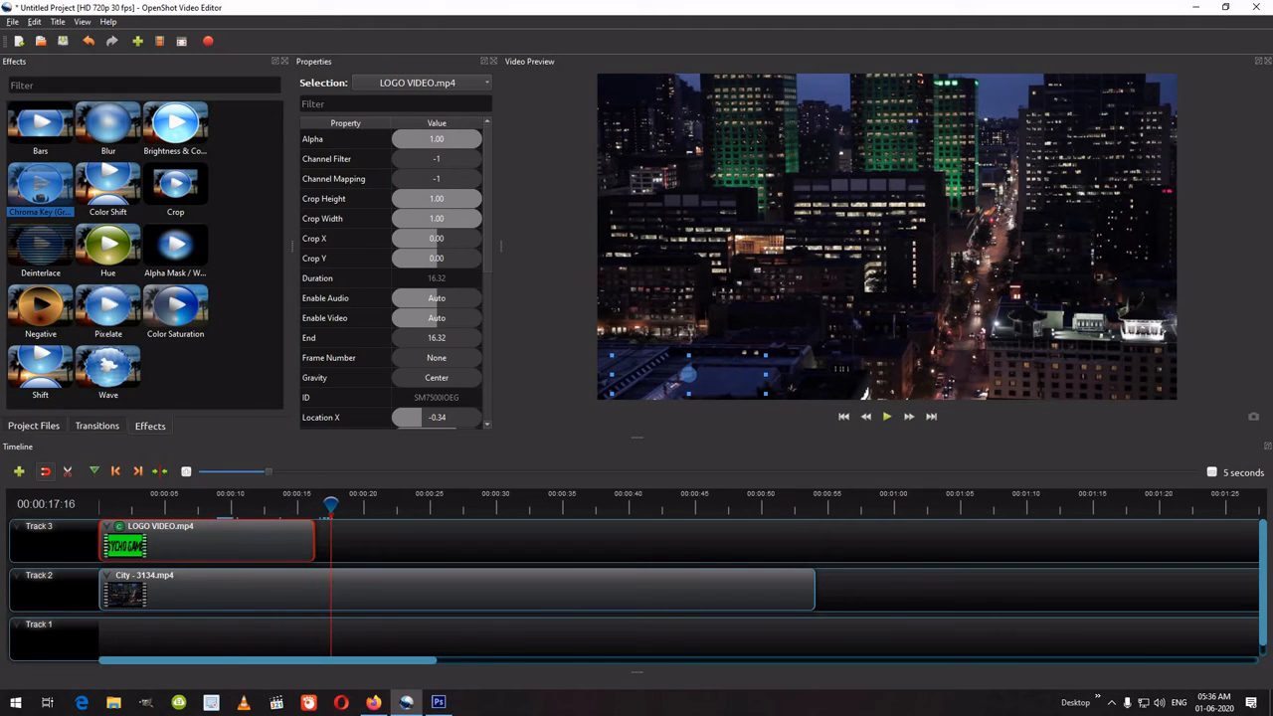
{"action": "key", "text": "space"}
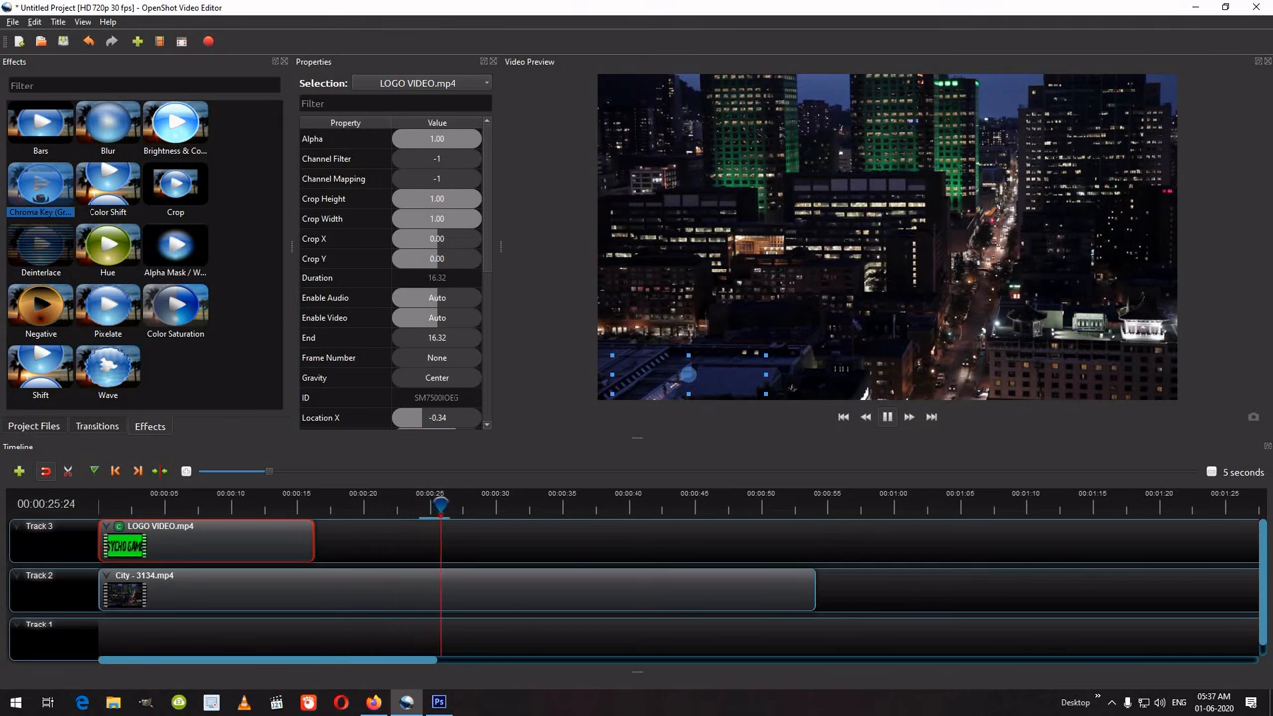
{"action": "key", "text": "space"}
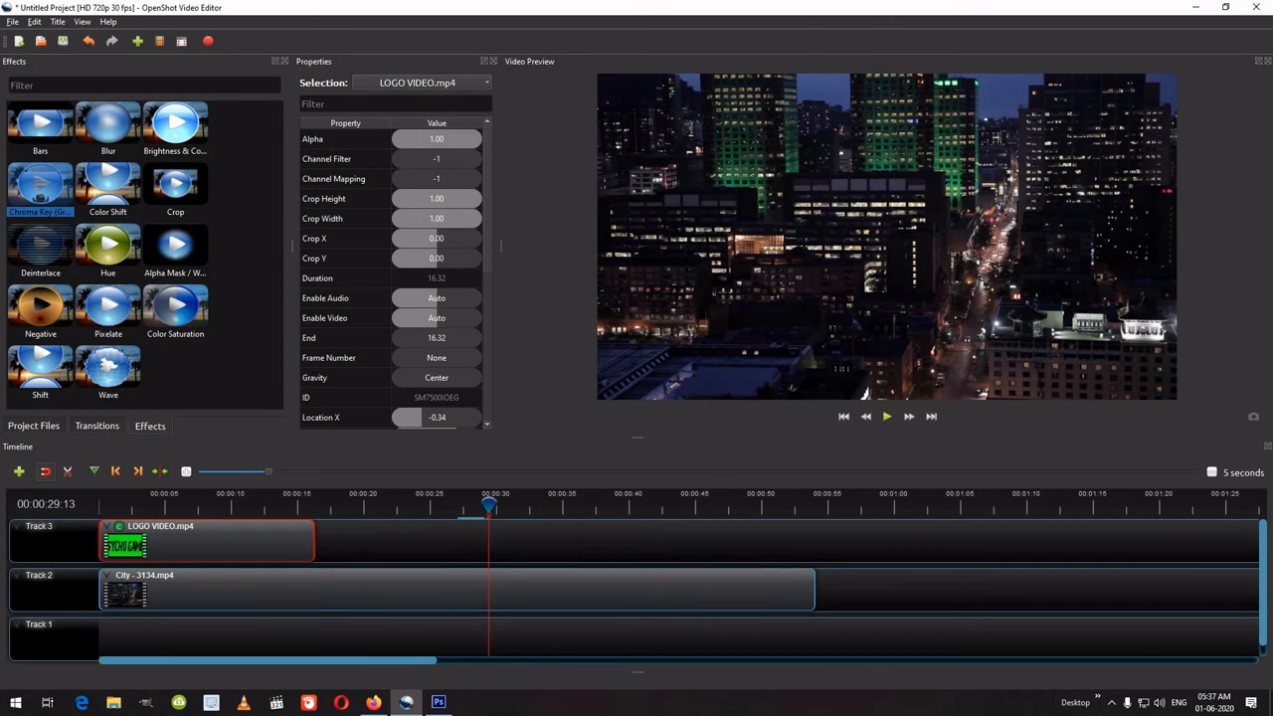
{"action": "key", "text": "Escape"}
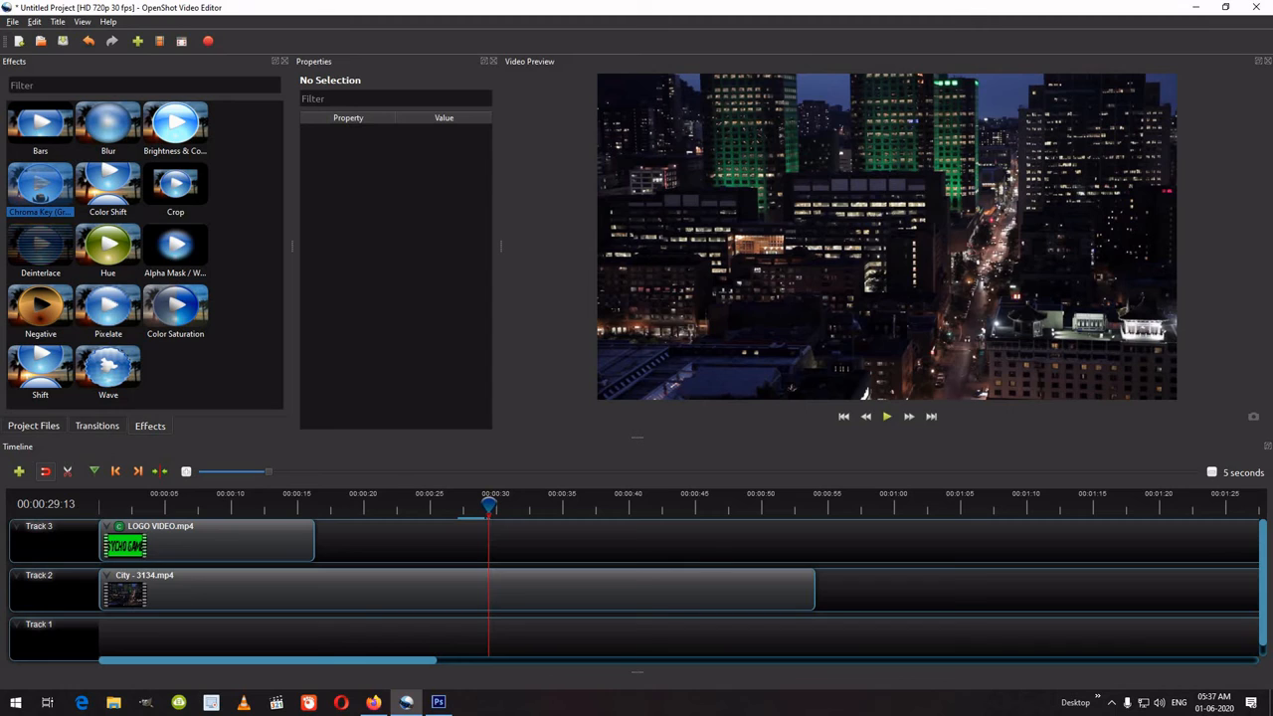
{"action": "key", "text": "ctrl+v"}
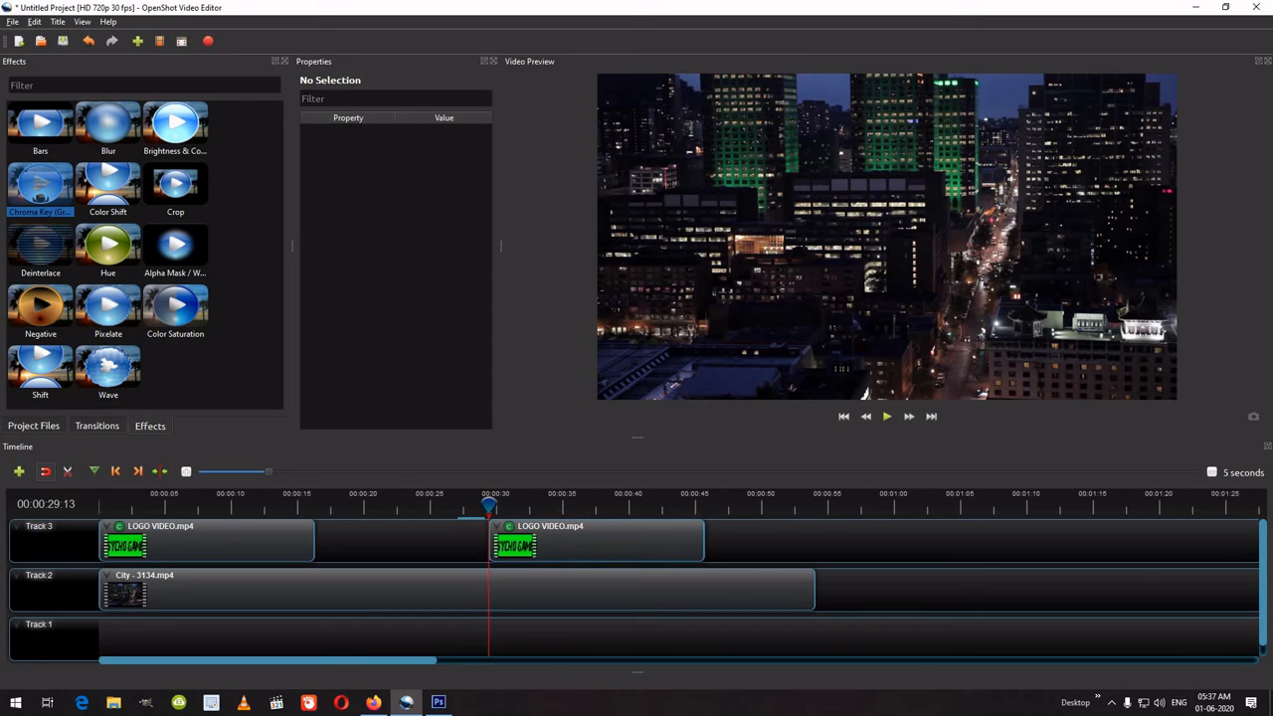
{"action": "left_click_drag", "start_coordinate": [597, 540], "coordinate": [606, 540]}
Play and scrub through the second logo clip from just before its start, and return the playhead to about 29 seconds.
{"action": "left_click_drag", "start_coordinate": [489, 505], "coordinate": [482, 506]}
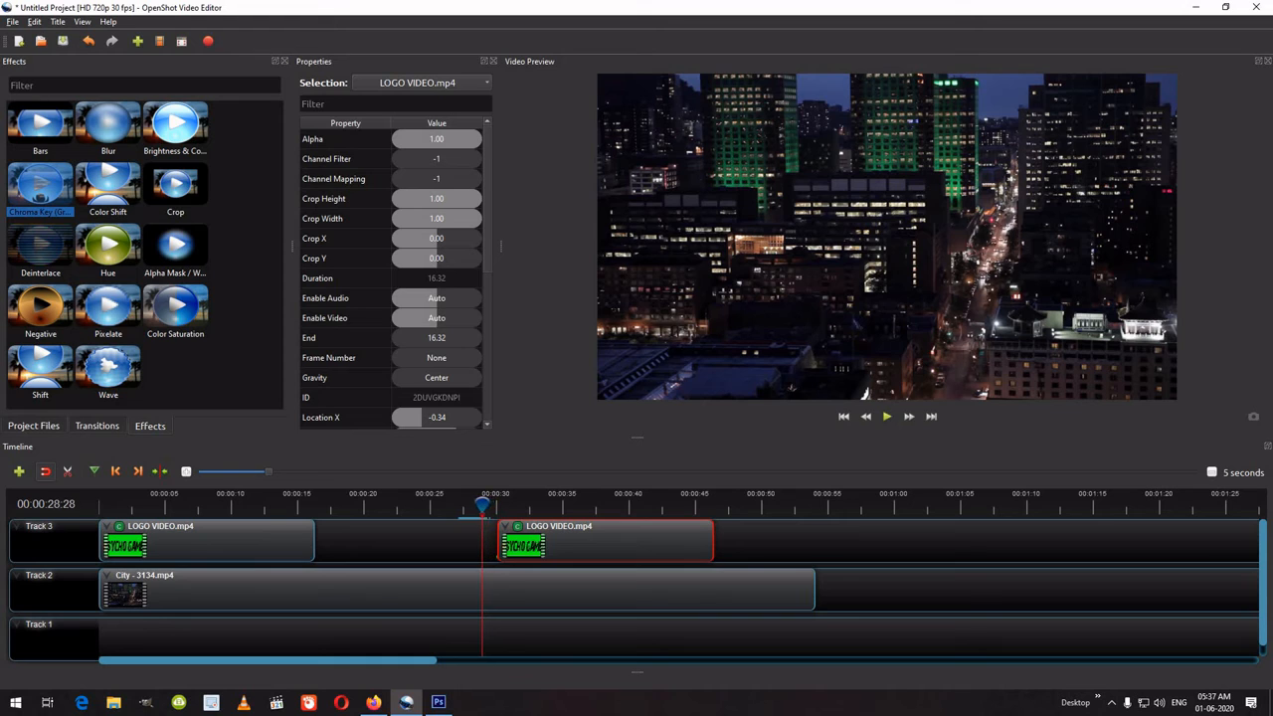
{"action": "left_click", "coordinate": [887, 416]}
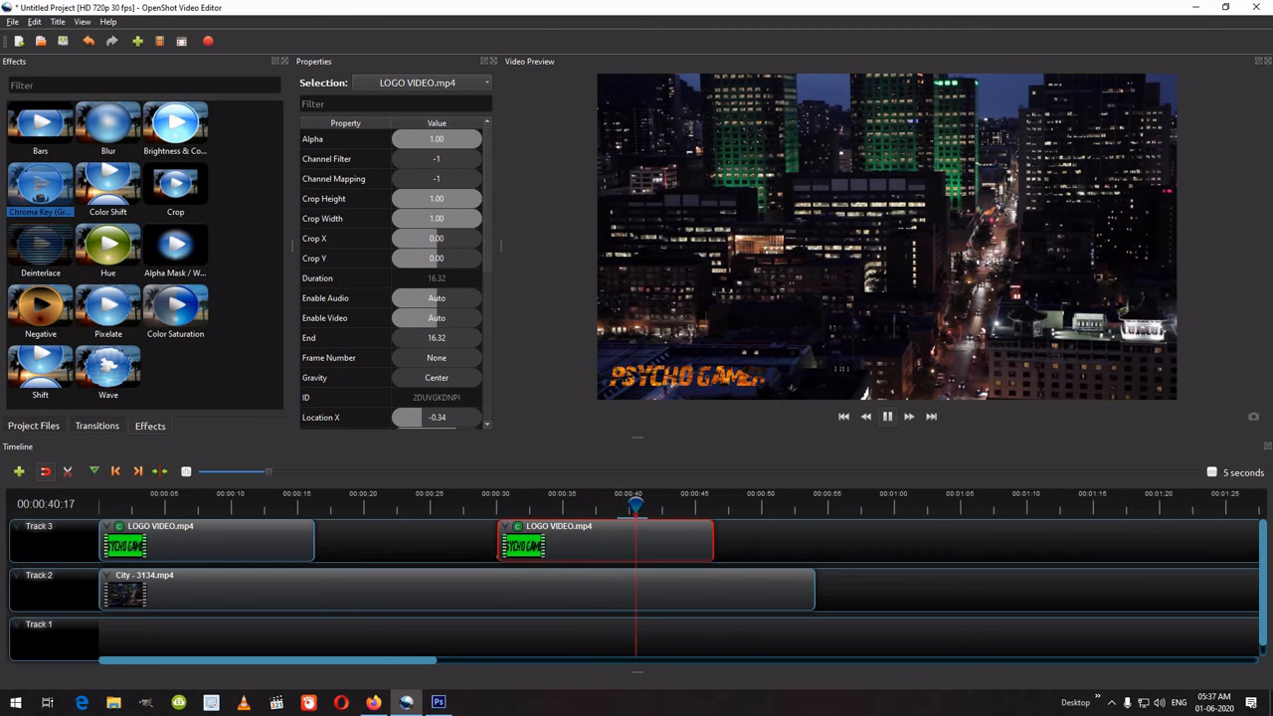
{"action": "key", "text": "space"}
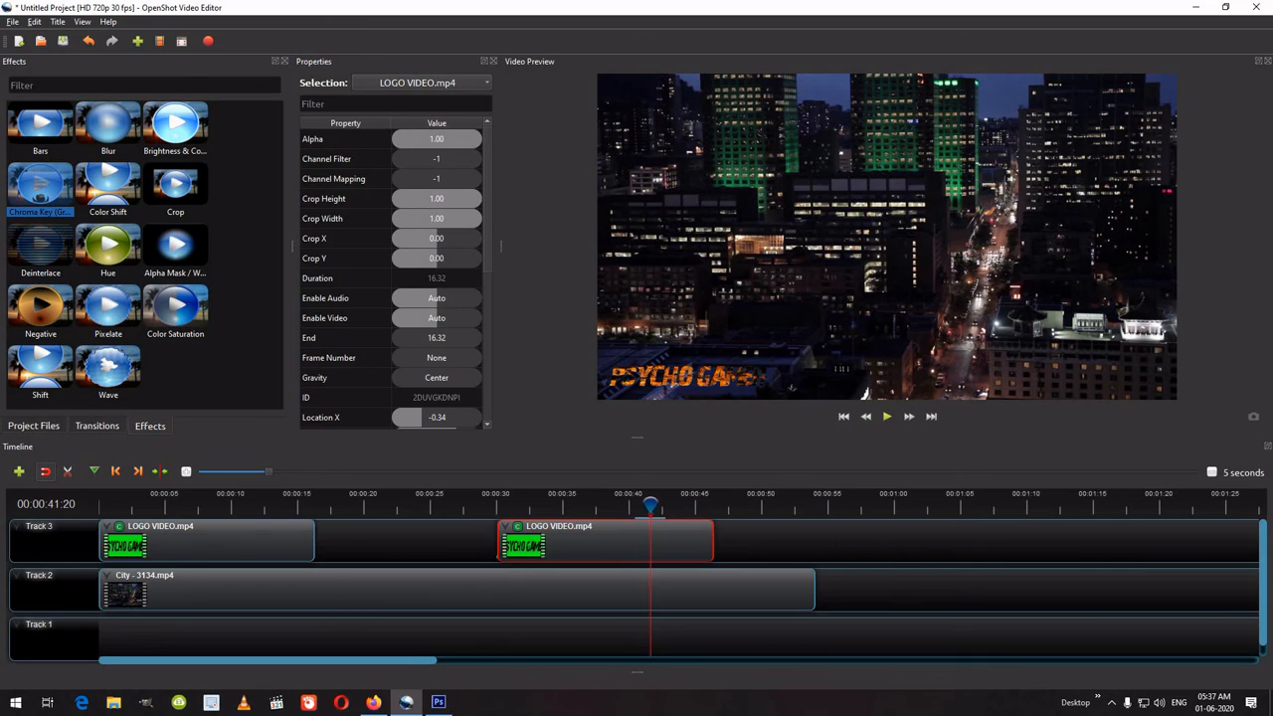
{"action": "left_click", "coordinate": [476, 497]}
{"action": "right_click", "coordinate": [608, 547]}
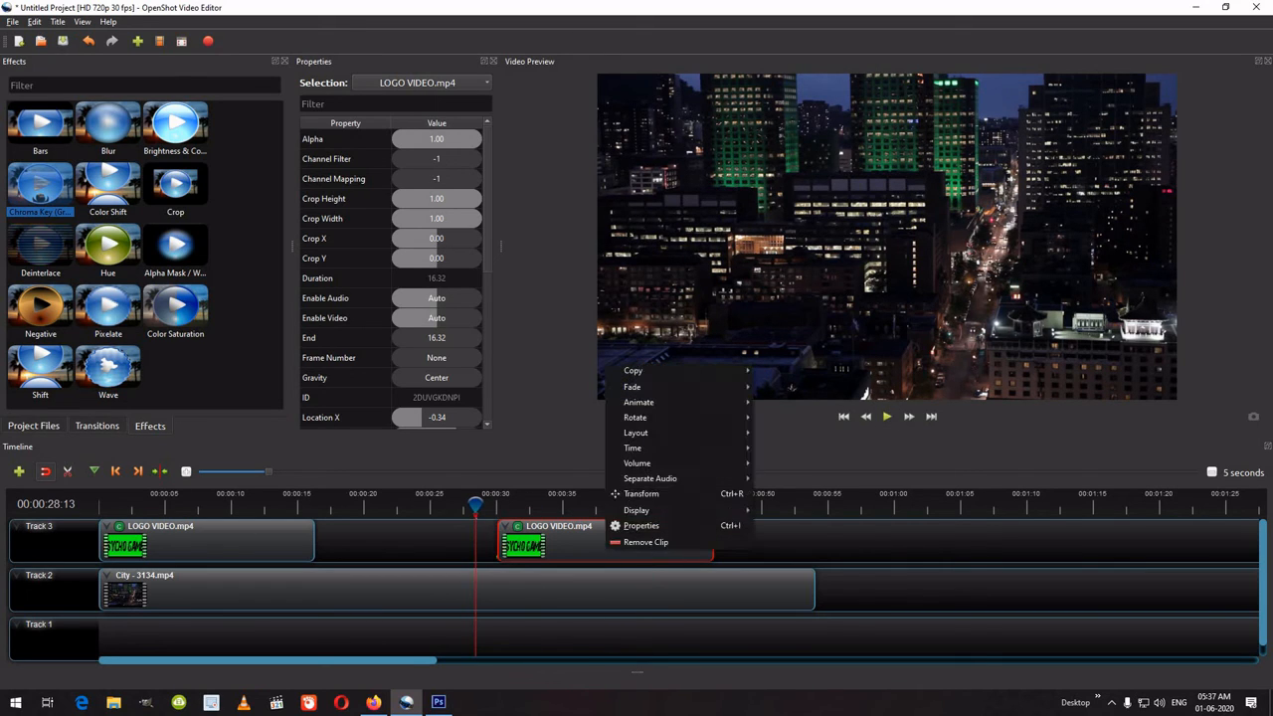
{"action": "left_click_drag", "start_coordinate": [475, 505], "coordinate": [548, 504]}
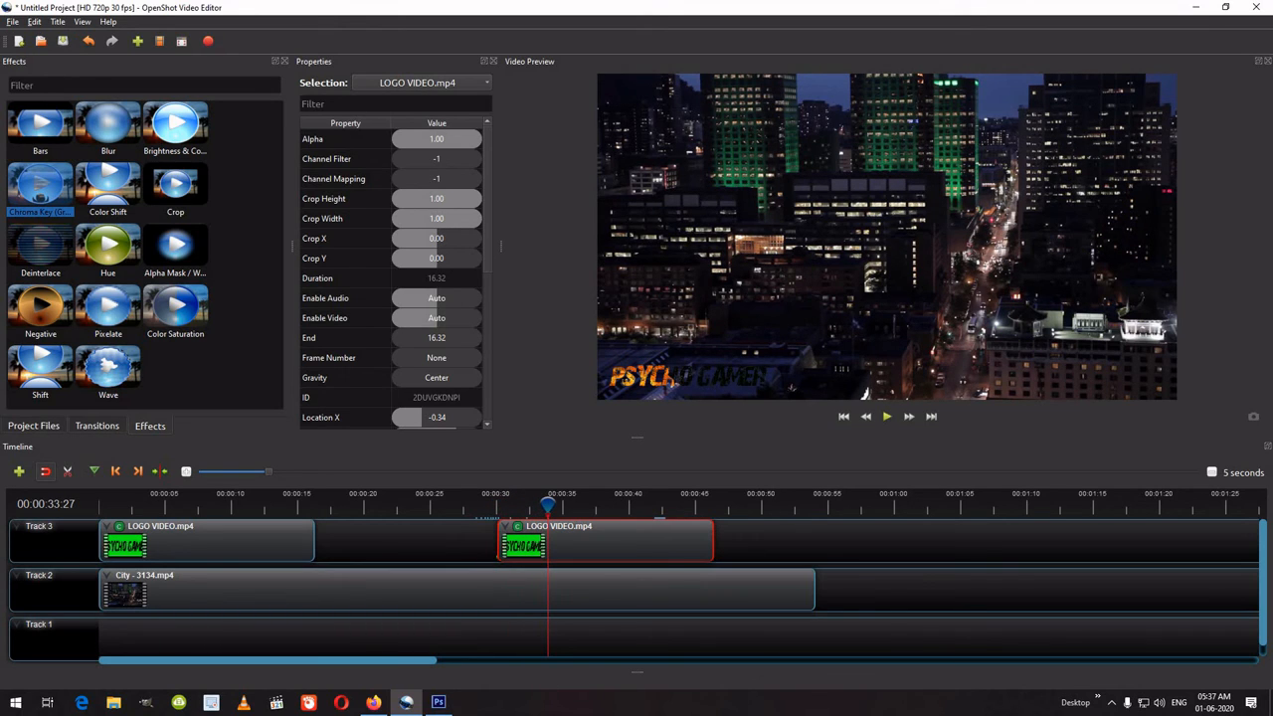
{"action": "left_click_drag", "start_coordinate": [548, 505], "coordinate": [491, 505]}
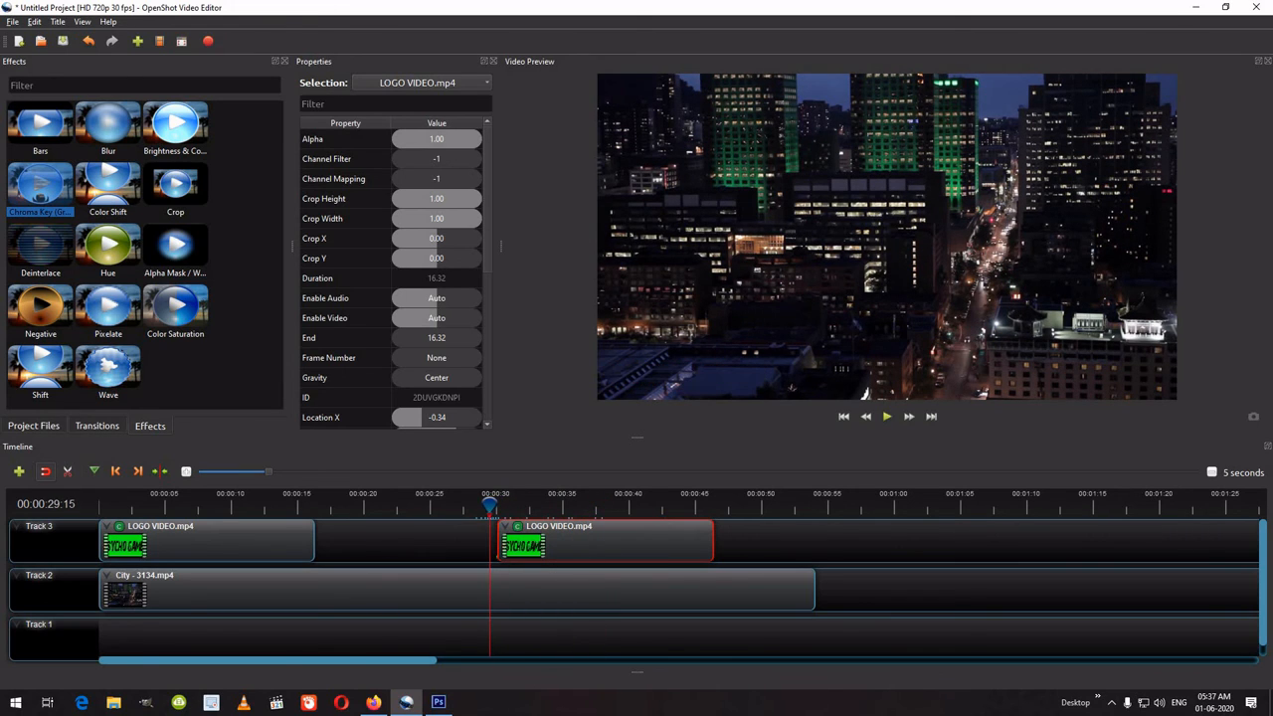
Reverse the second LOGO VIDEO.mp4 clip on Track 3 by setting its time to Normal, Backward, 1X.
{"action": "right_click", "coordinate": [581, 543]}
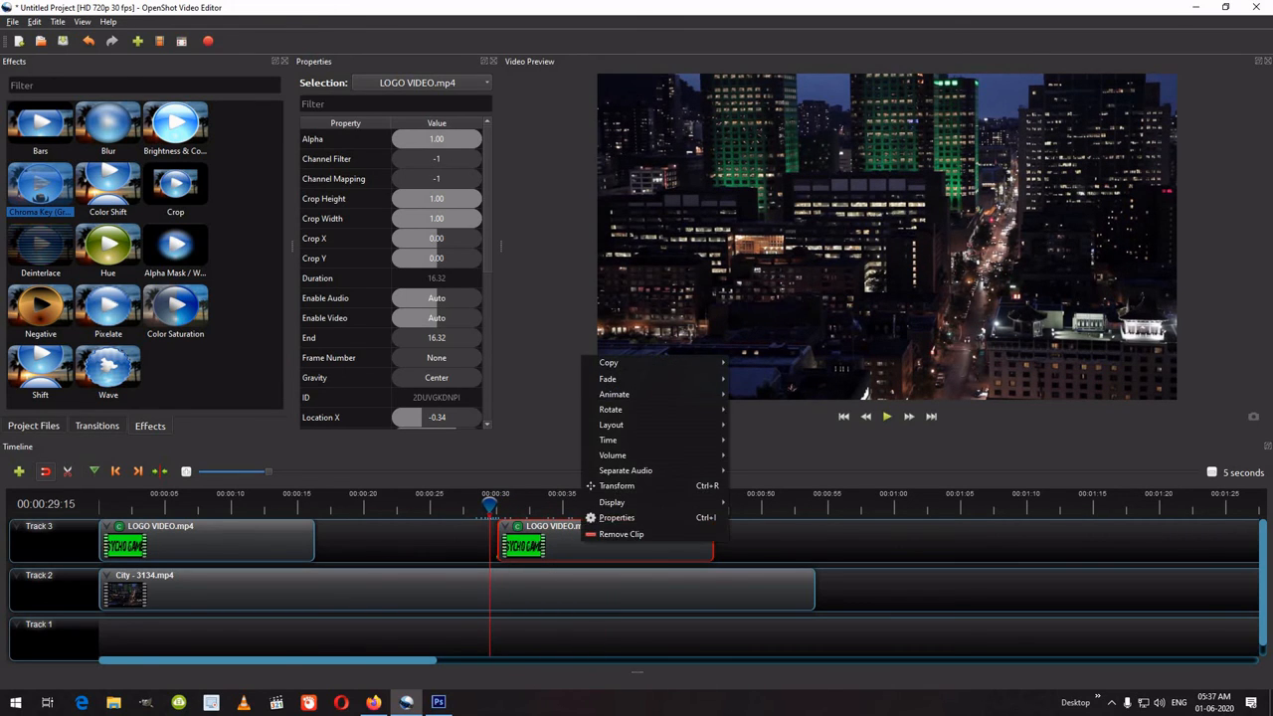
{"action": "mouse_move", "coordinate": [637, 440]}
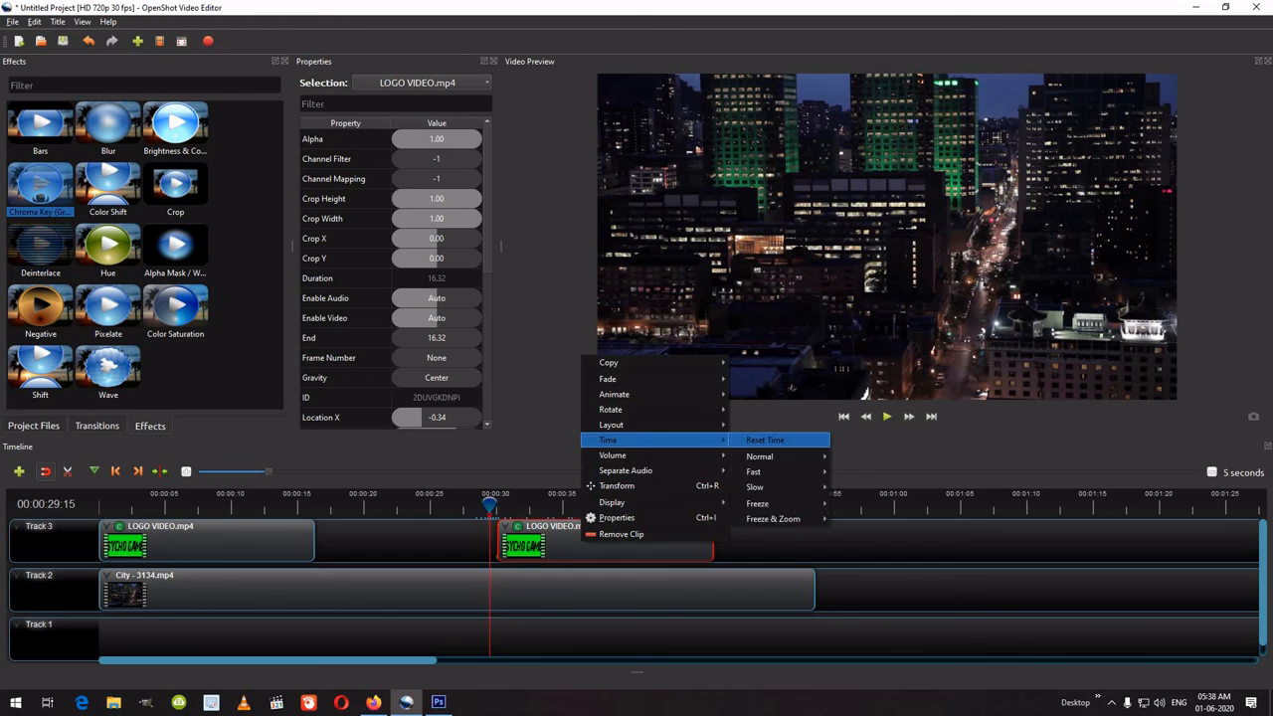
{"action": "mouse_move", "coordinate": [766, 457]}
{"action": "mouse_move", "coordinate": [865, 472]}
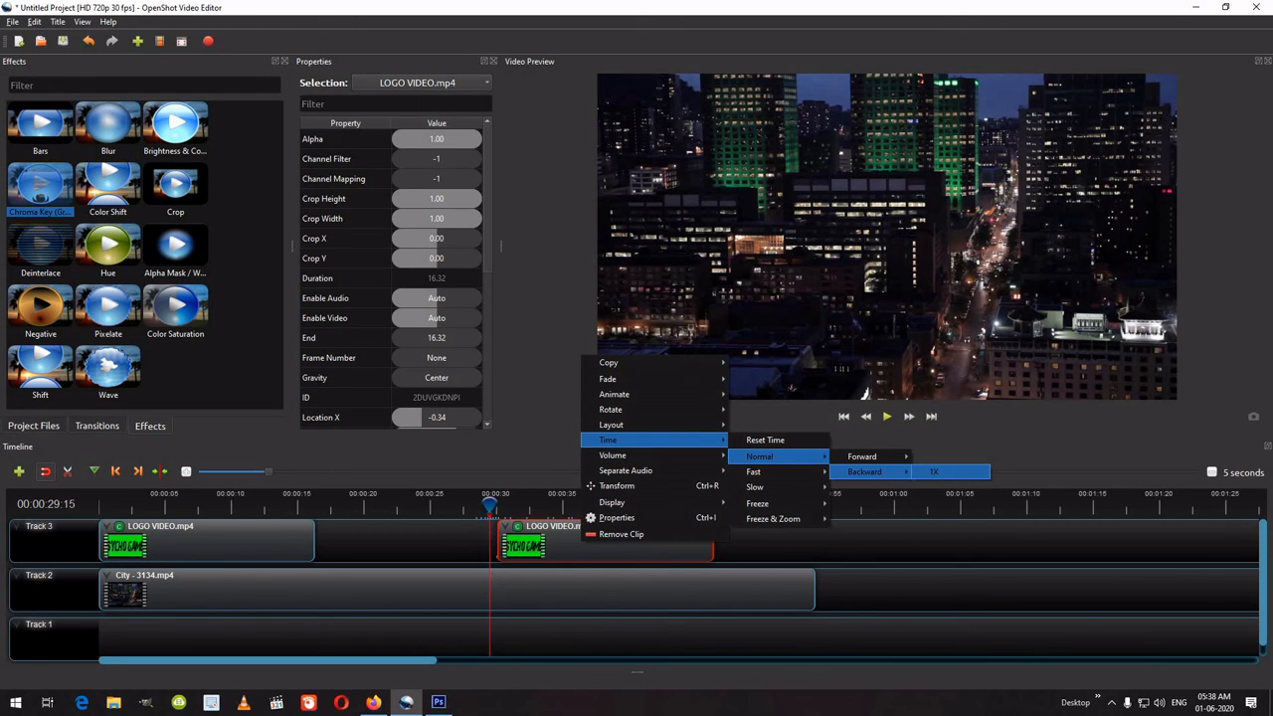
{"action": "left_click", "coordinate": [935, 472]}
{"action": "right_click", "coordinate": [540, 552]}
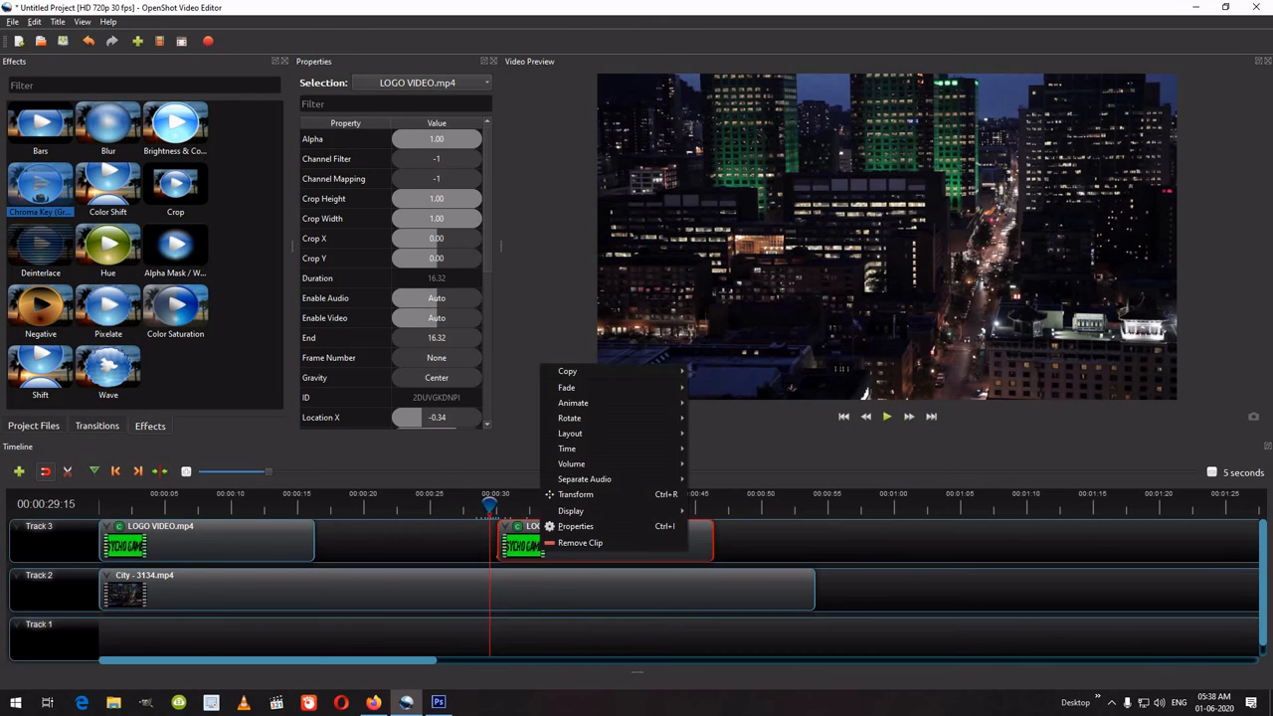
{"action": "mouse_move", "coordinate": [597, 448]}
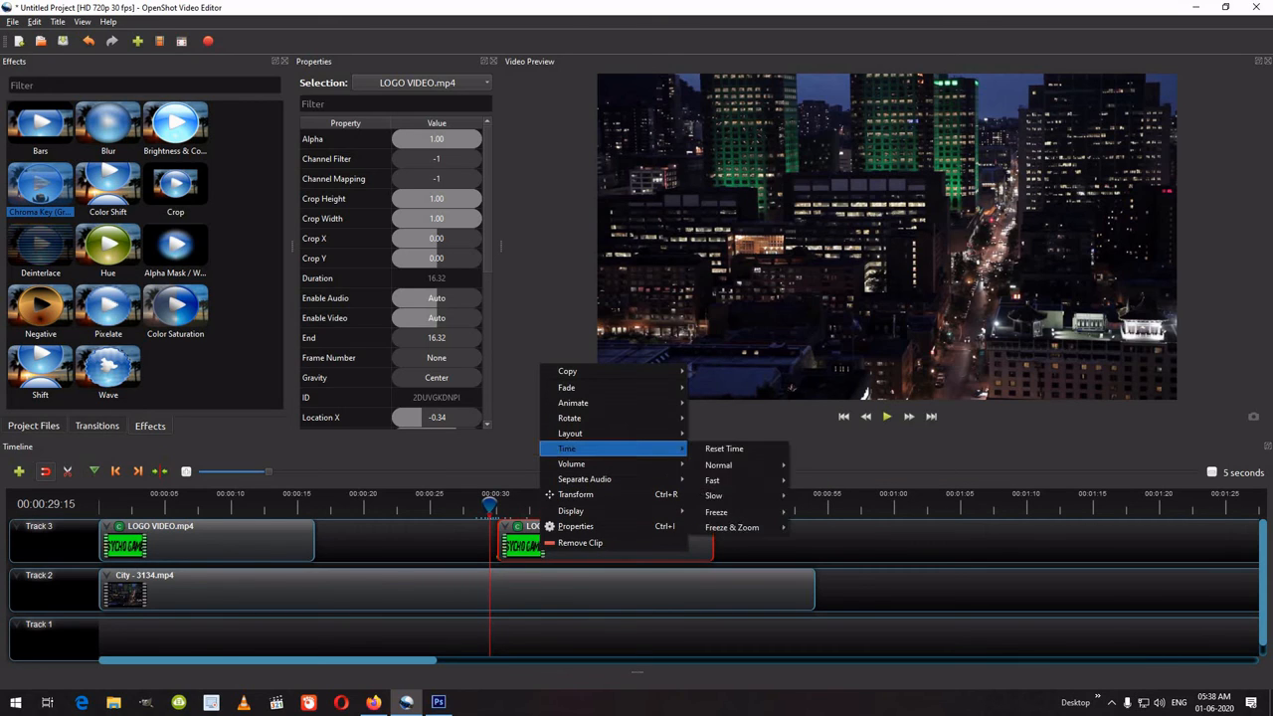
{"action": "mouse_move", "coordinate": [727, 464]}
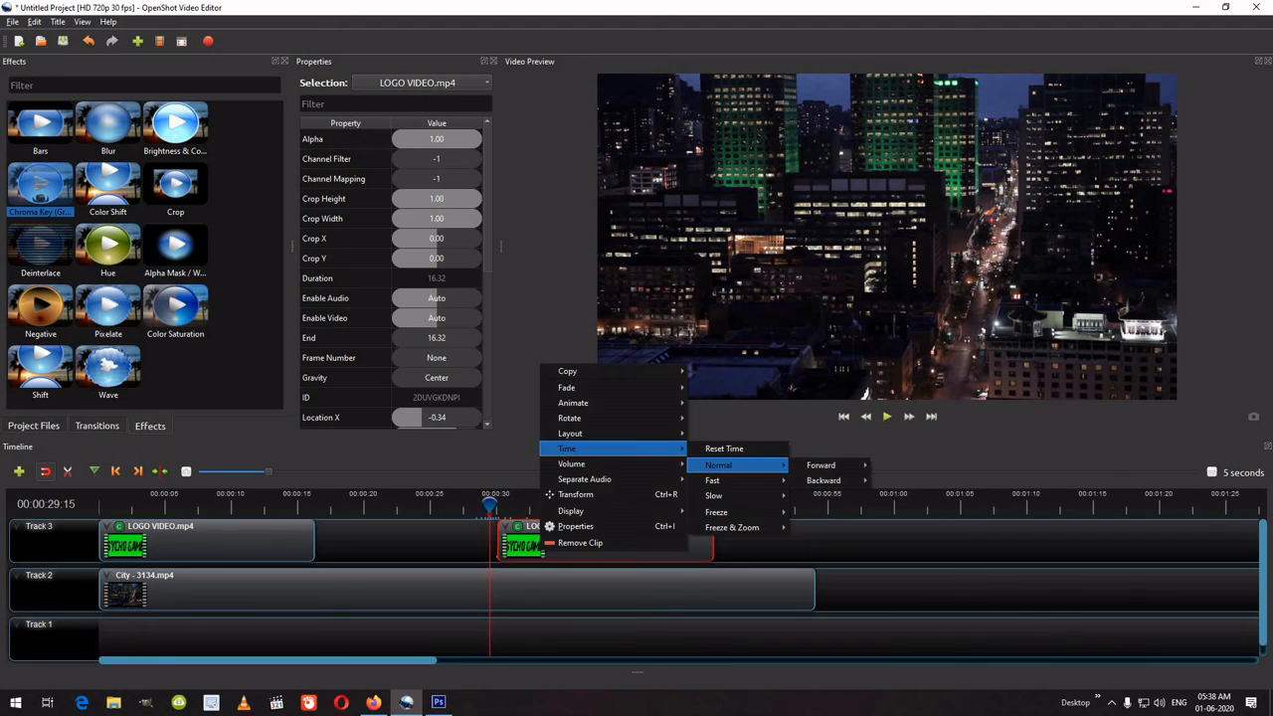
{"action": "mouse_move", "coordinate": [824, 480]}
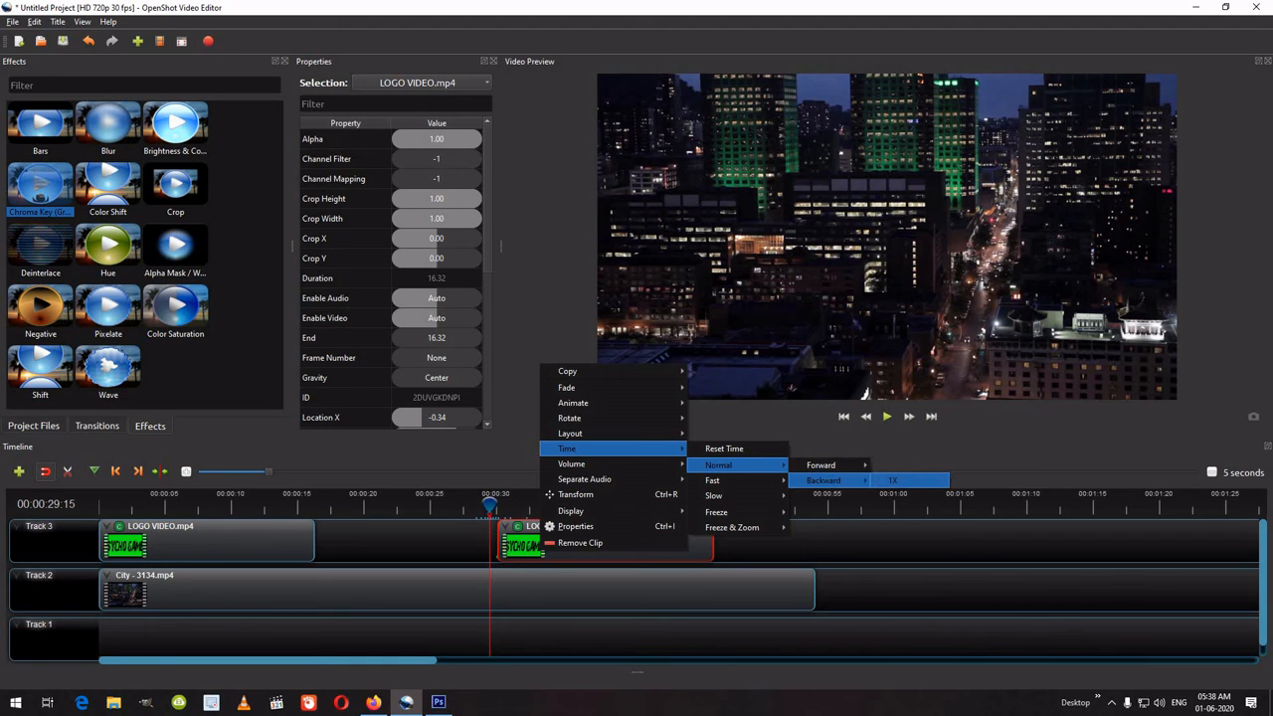
{"action": "left_click", "coordinate": [892, 480]}
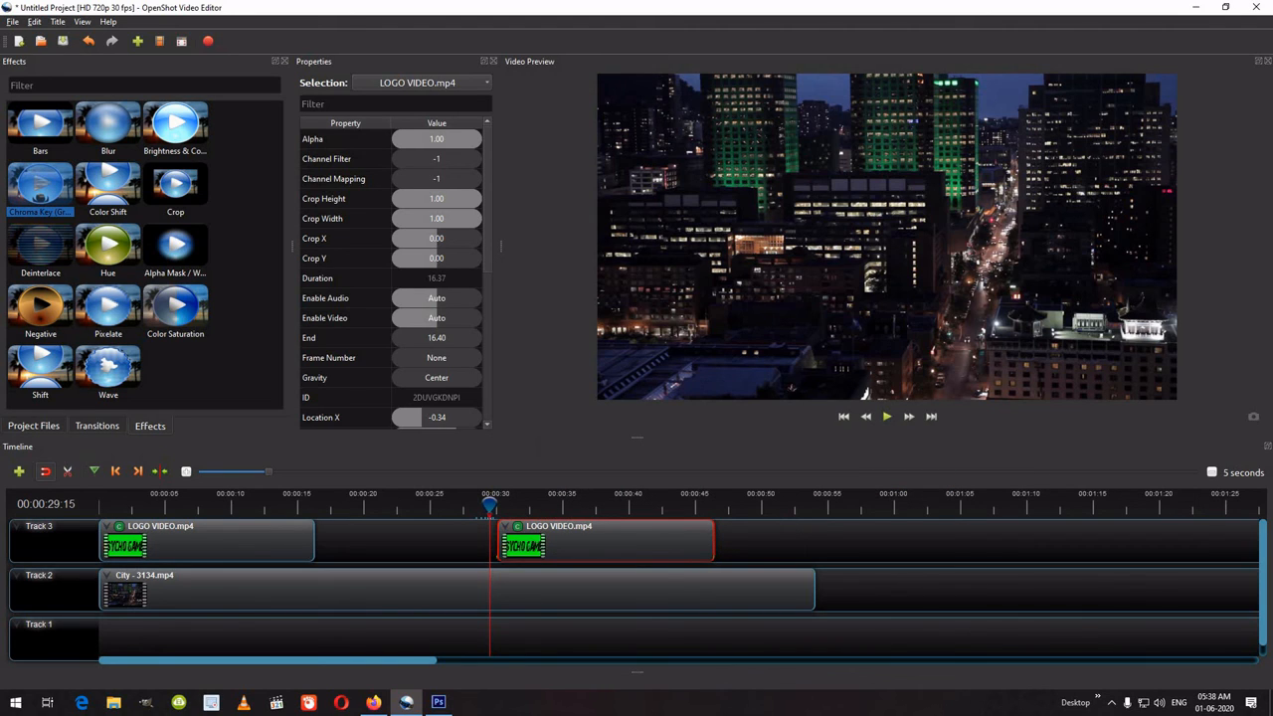
Preview the reversed second logo clip through to its end and return the playhead to the start of the timeline.
{"action": "left_click", "coordinate": [887, 416]}
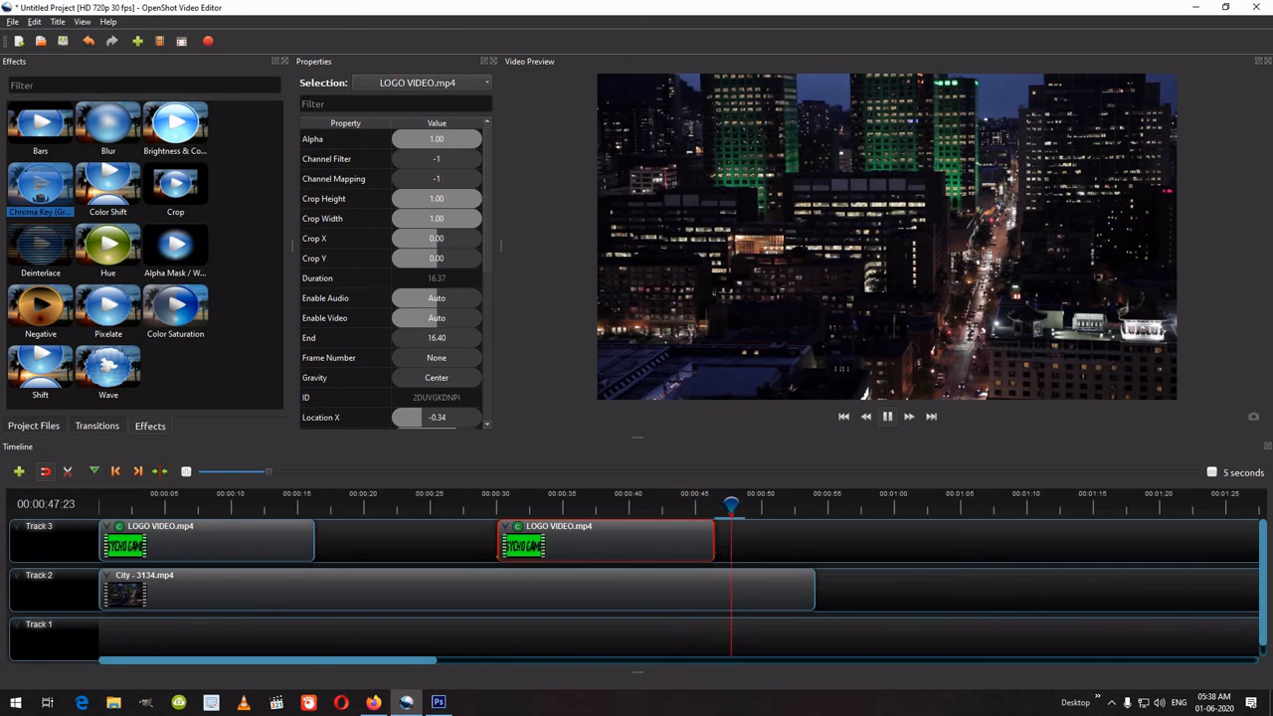
{"action": "key", "text": "space"}
{"action": "key", "text": "Home"}
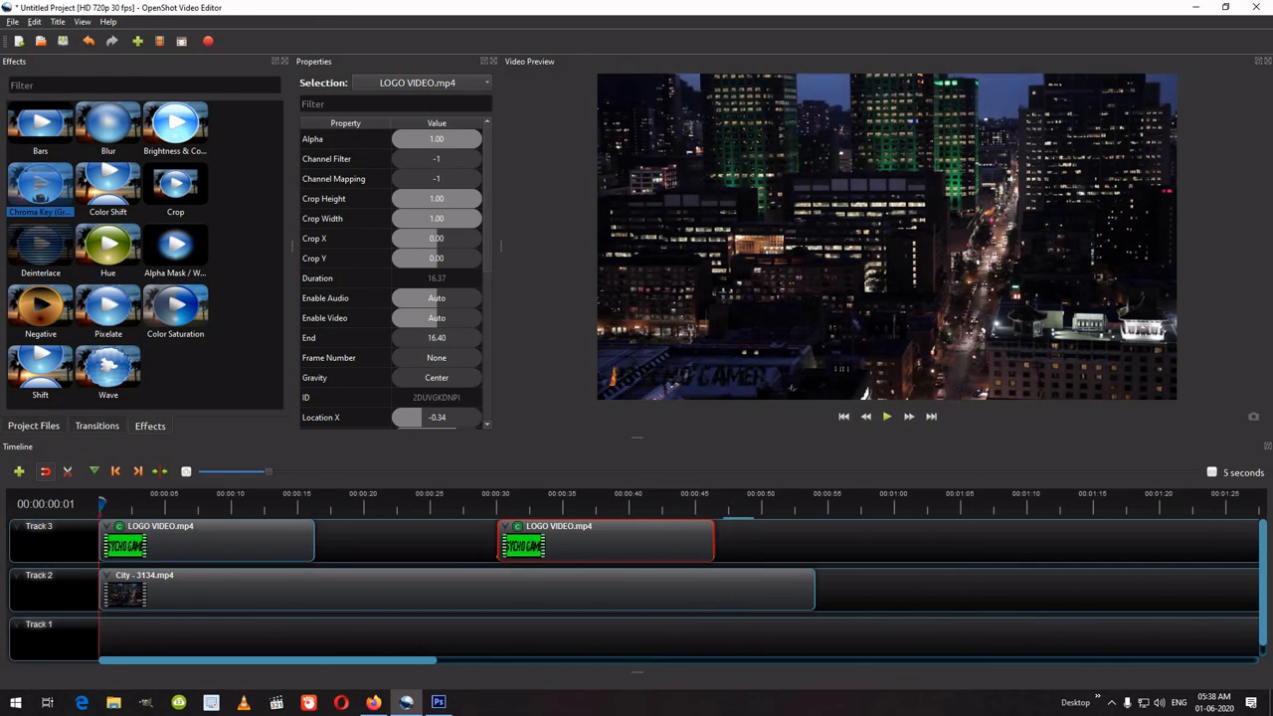